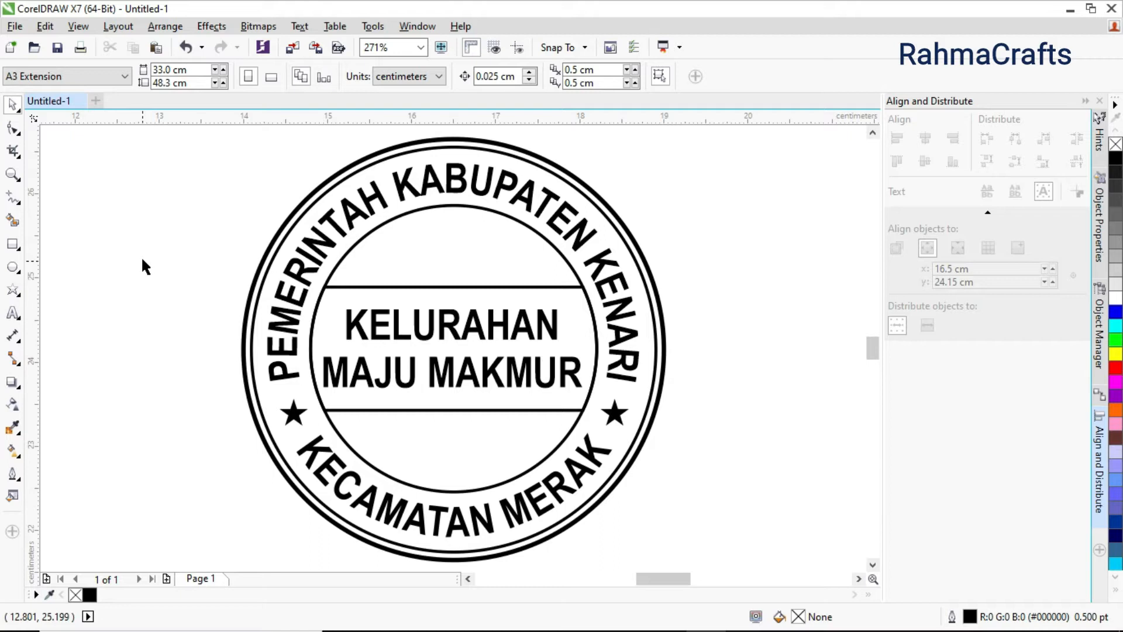
left_click(17, 27)
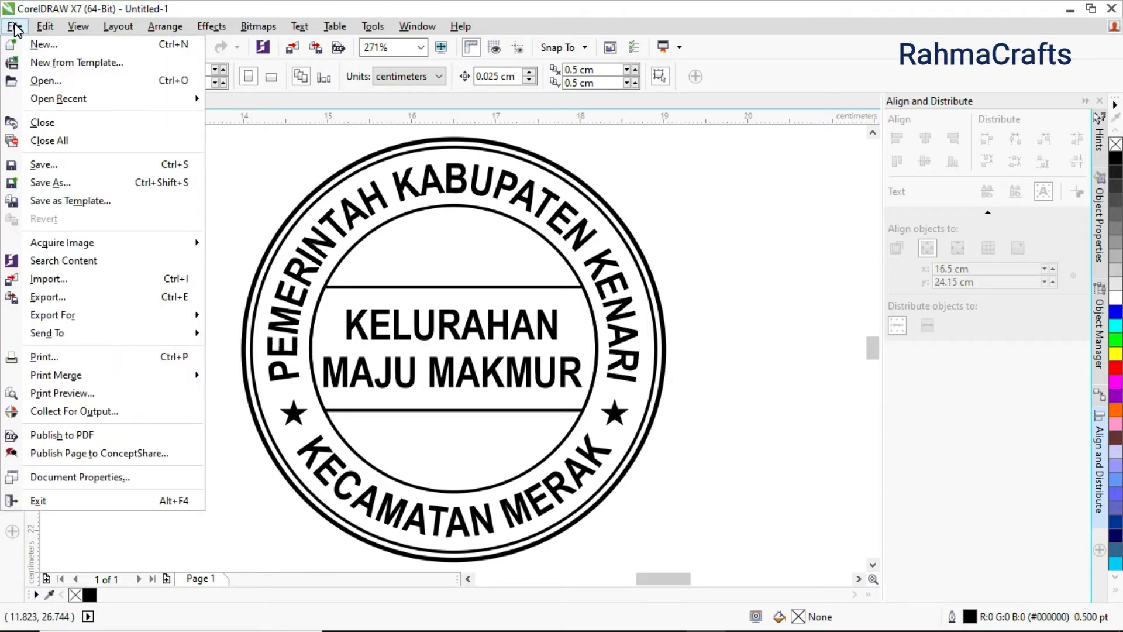
left_click(36, 43)
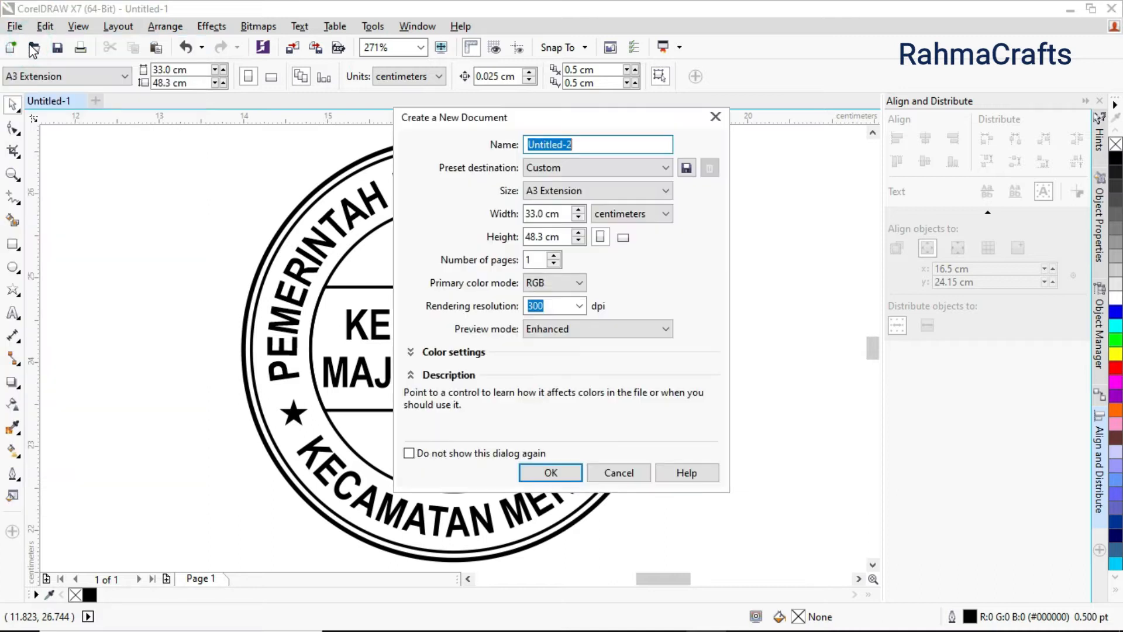
left_click(619, 474)
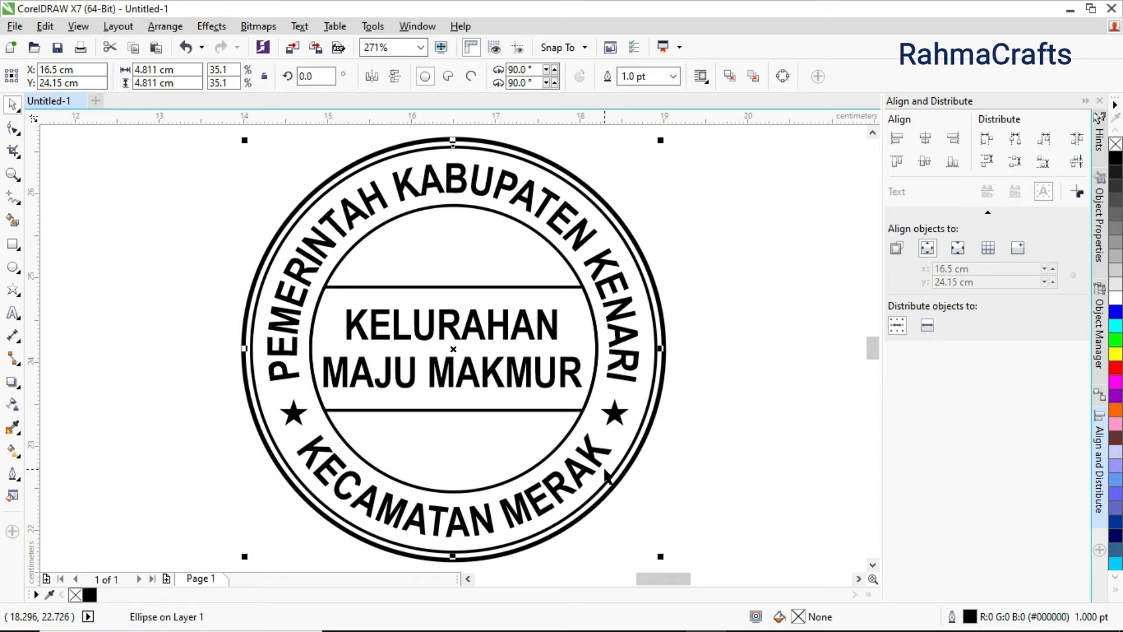
Create a new blank A3 Extension document, 33.0 by 48.3 cm, in RGB at 300 dpi.
key("ctrl+n")
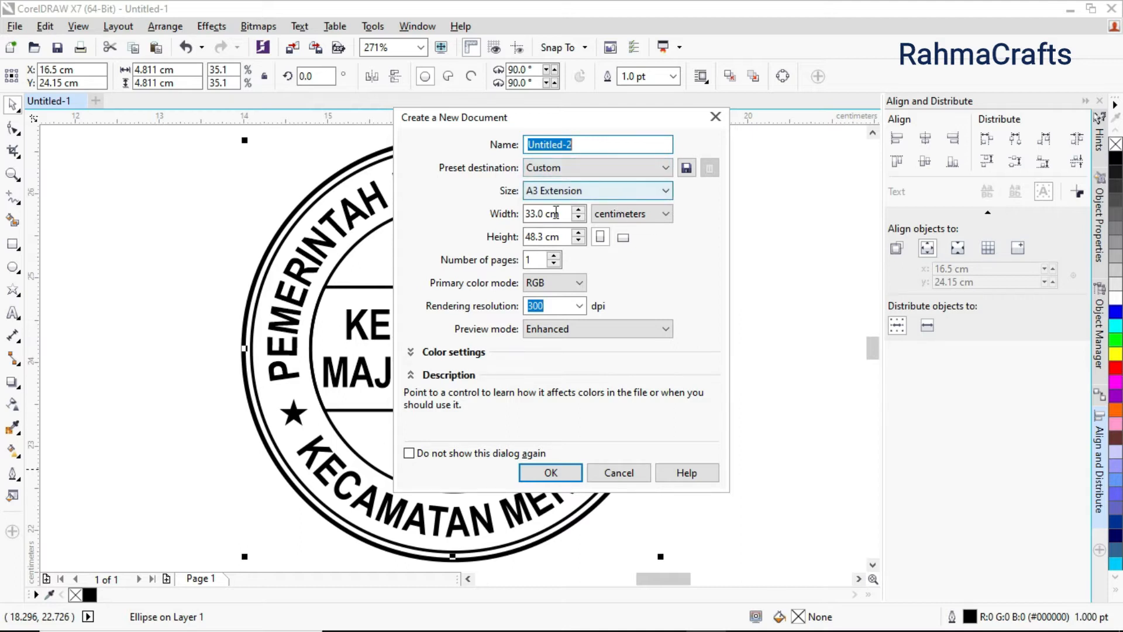
left_click(550, 472)
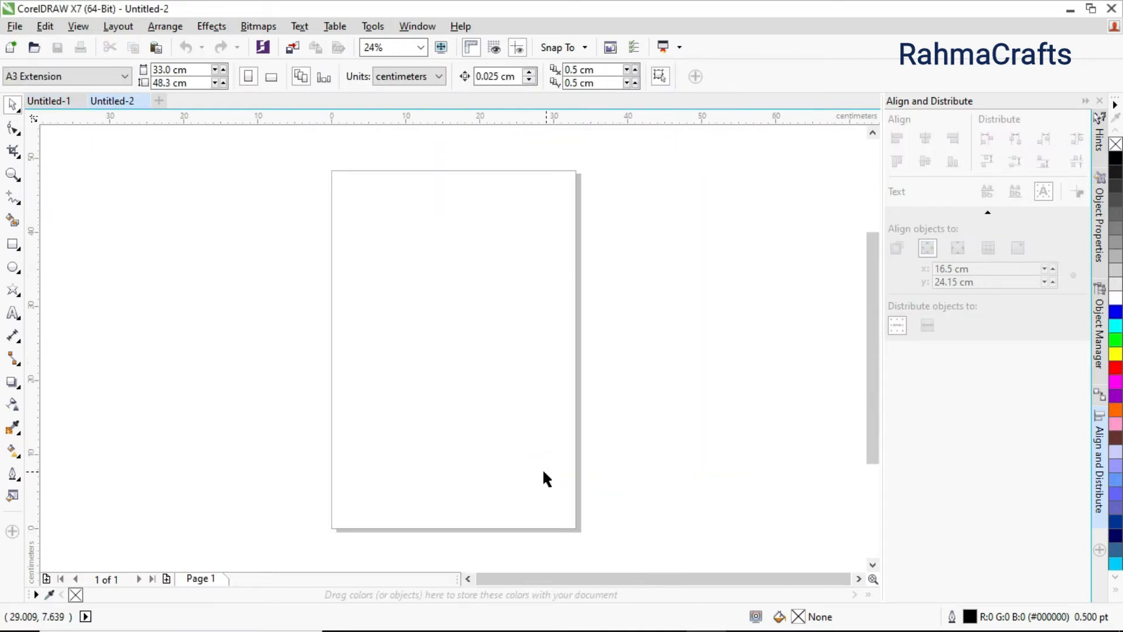
Draw a circle about 9.56 cm in diameter and centre it on the page.
left_click(13, 268)
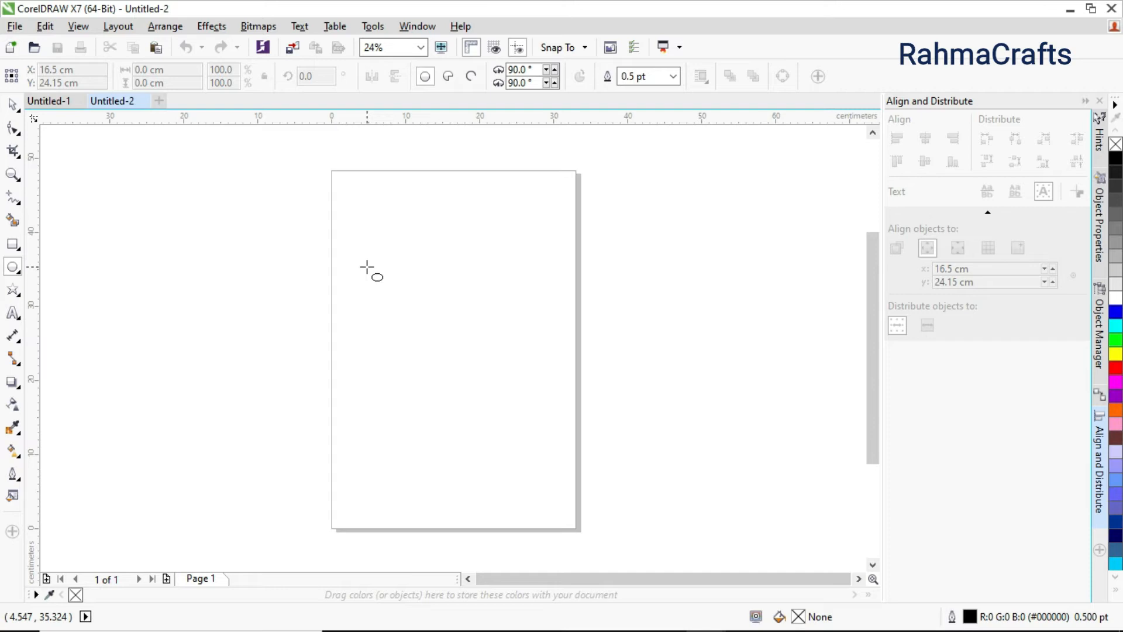
left_click_drag(367, 267, 426, 329)
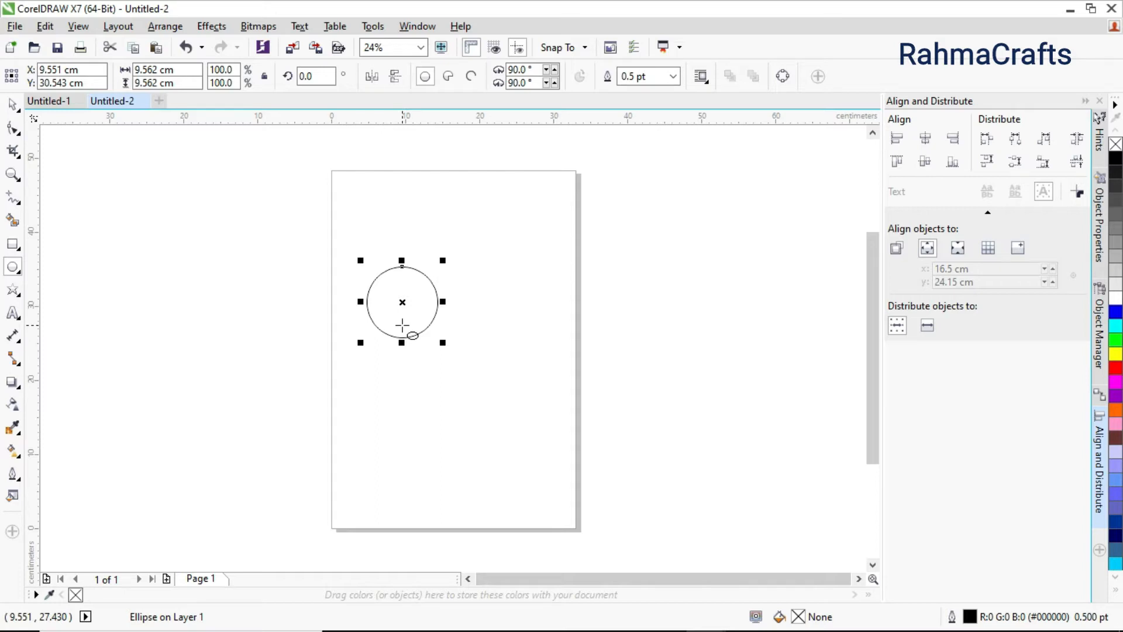
key("p")
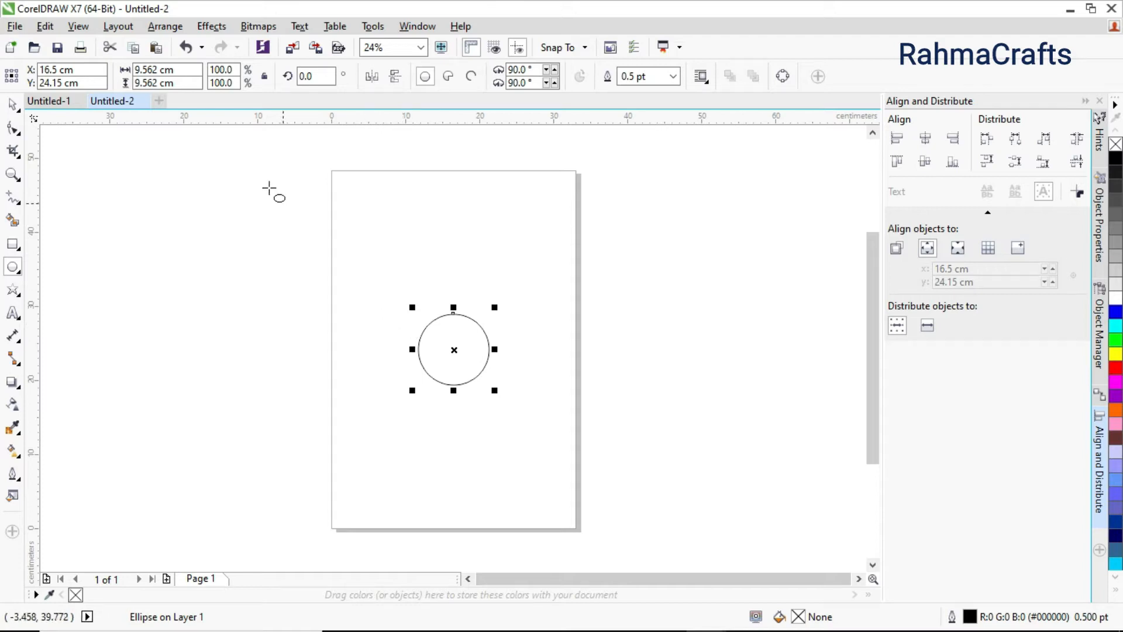
Set the circle's width and height to 4 cm.
left_click(182, 69)
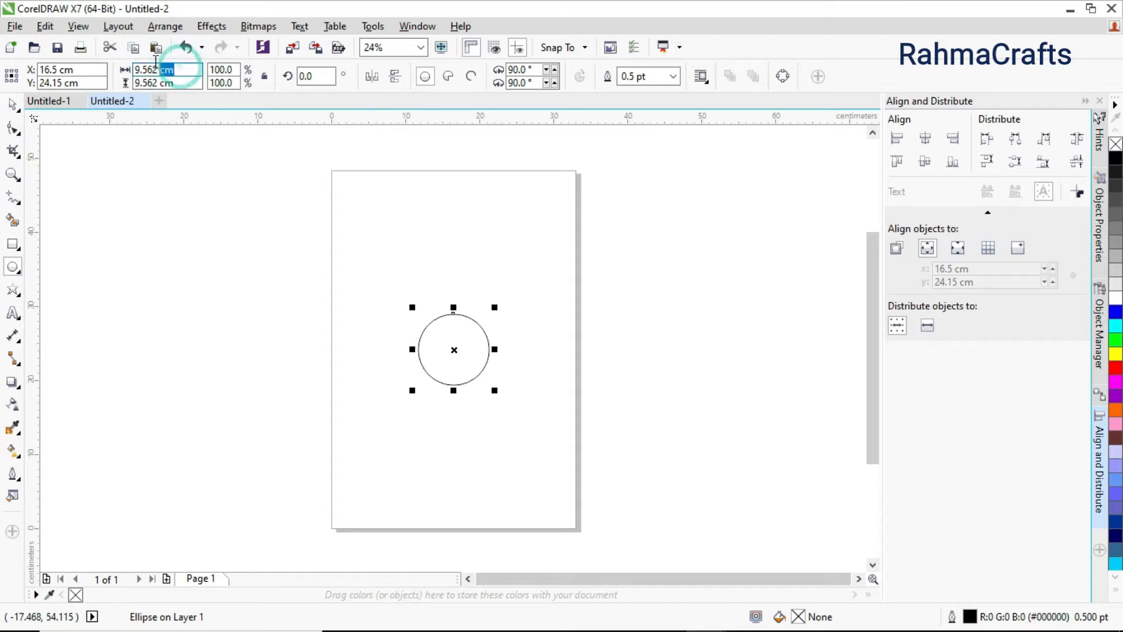
type("4")
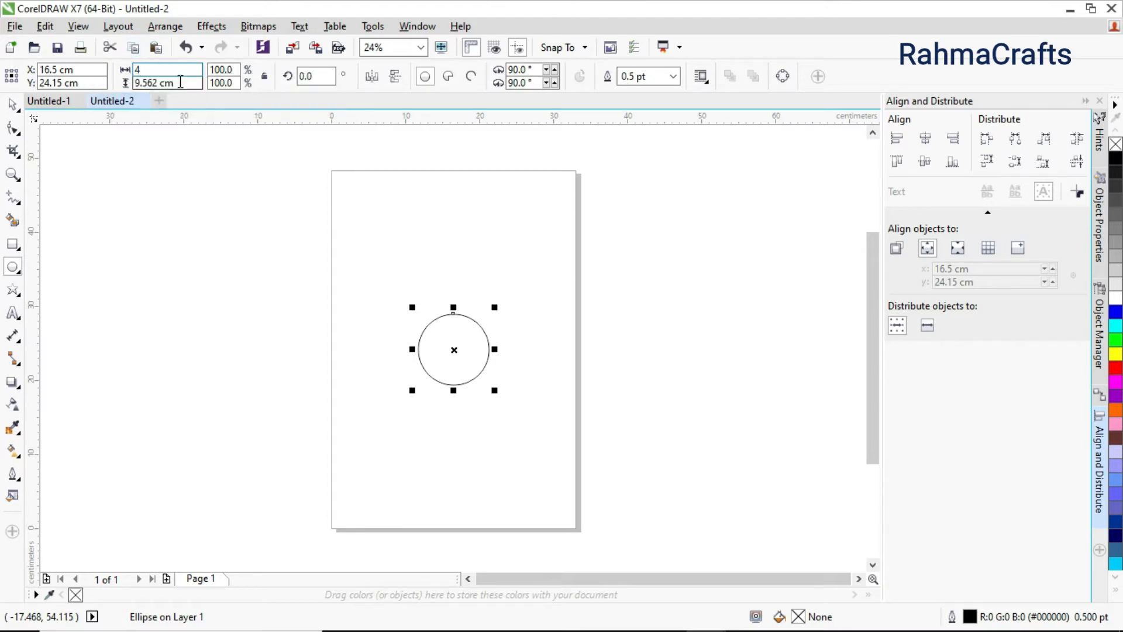
left_click(182, 82)
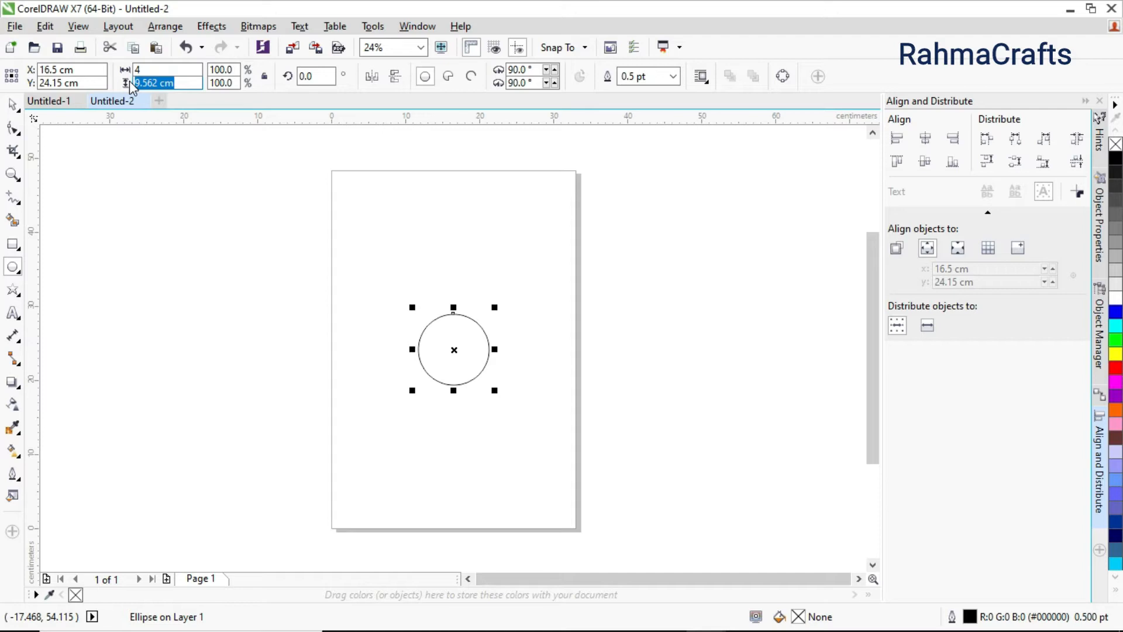
type("4")
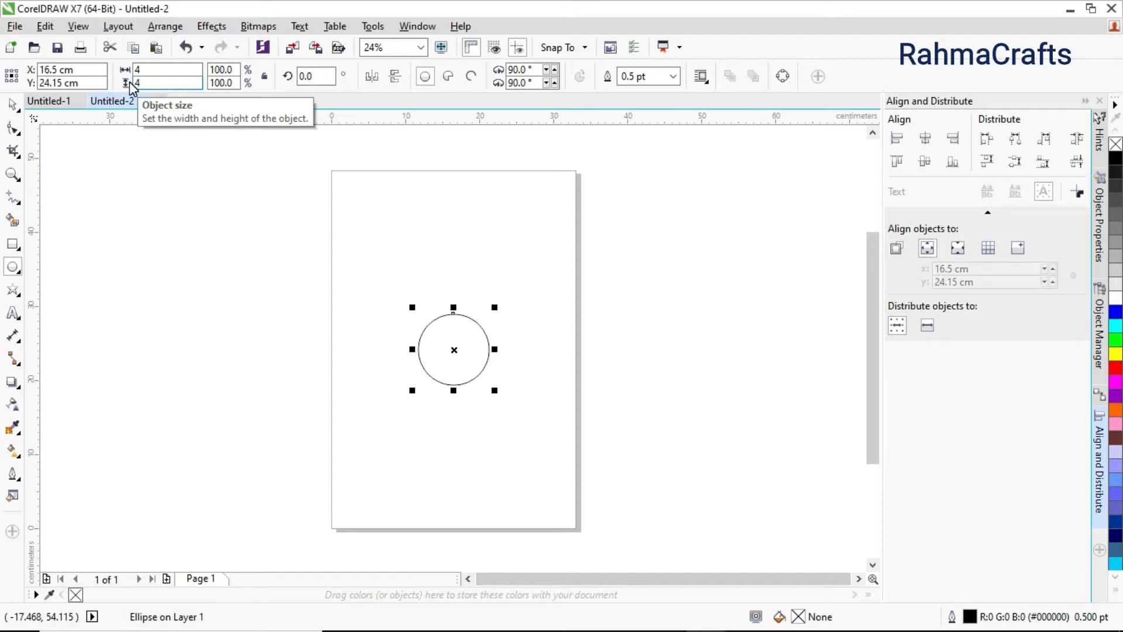
key("Return")
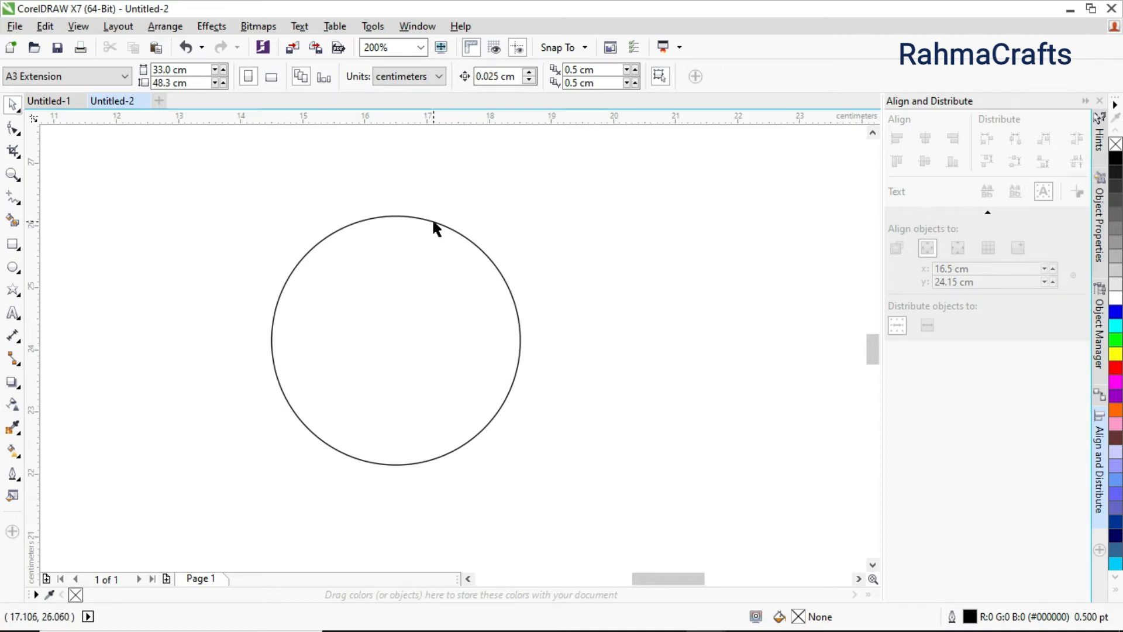
Make a slightly smaller concentric copy of the 4 cm circle, about 3.89 cm in diameter.
left_click(434, 222)
scroll(441, 229, "up", 1)
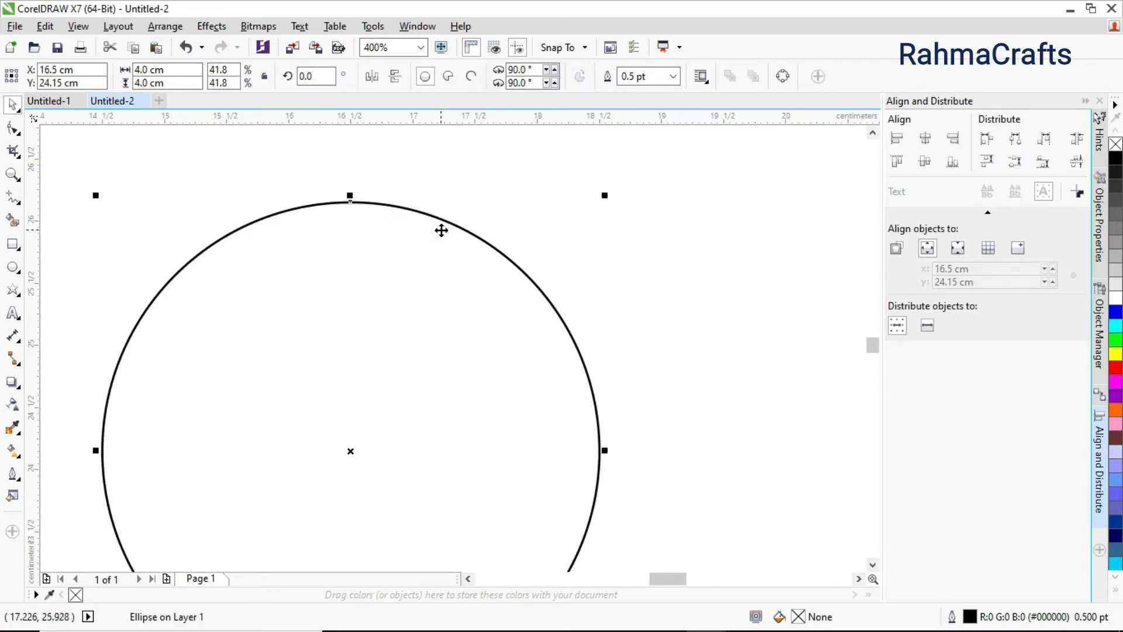
scroll(441, 230, "down", 1)
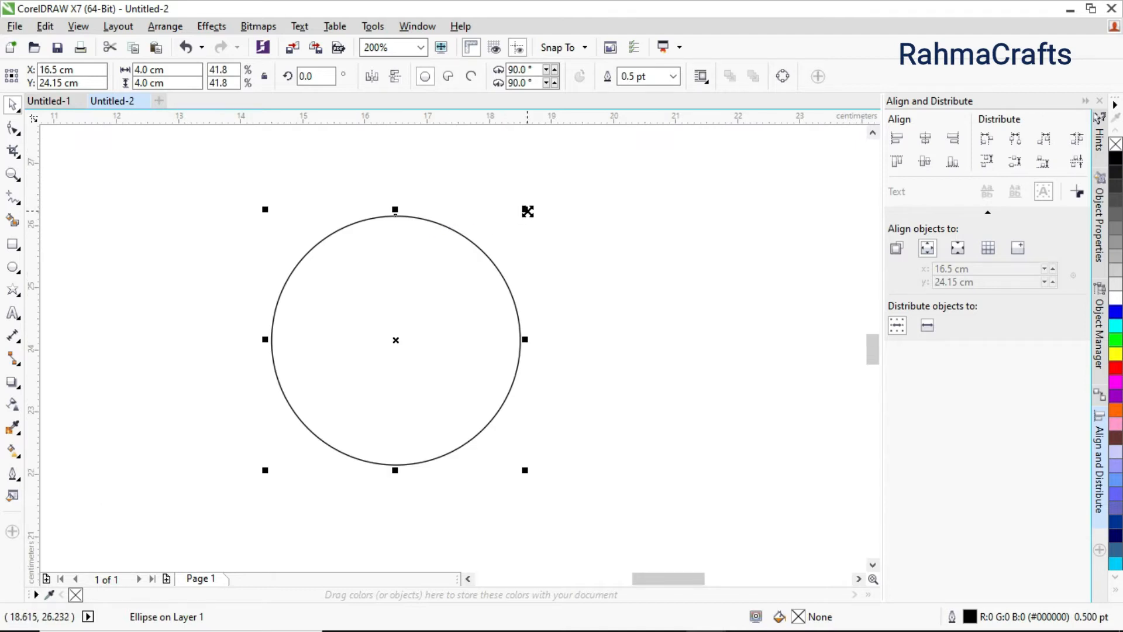
left_click_drag(527, 211, 524, 212)
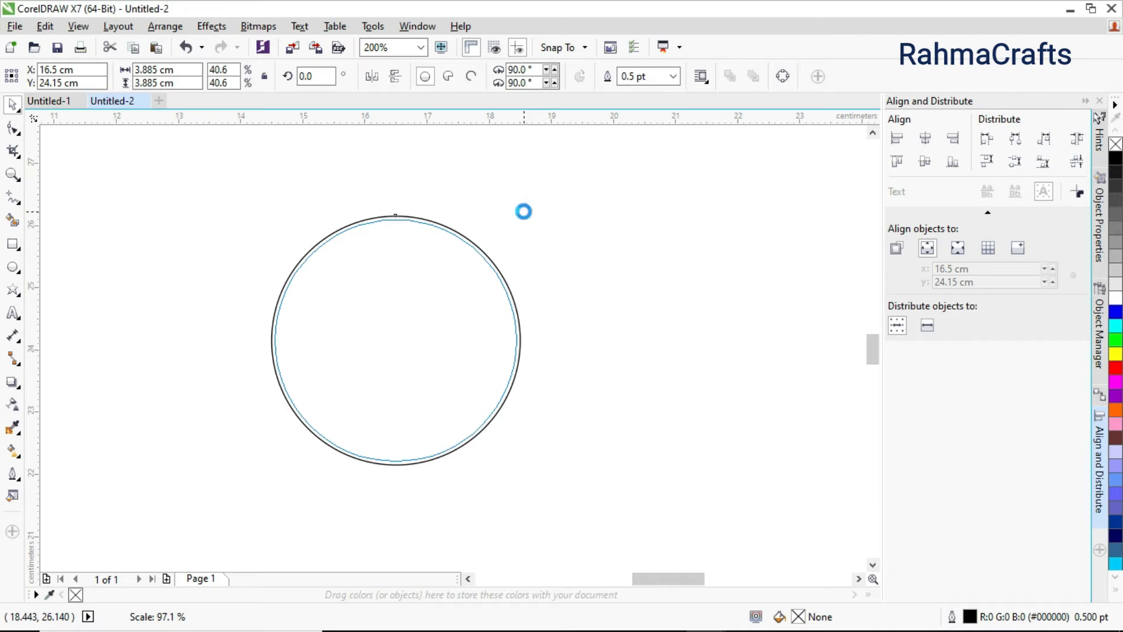
left_click_drag(524, 212, 522, 213)
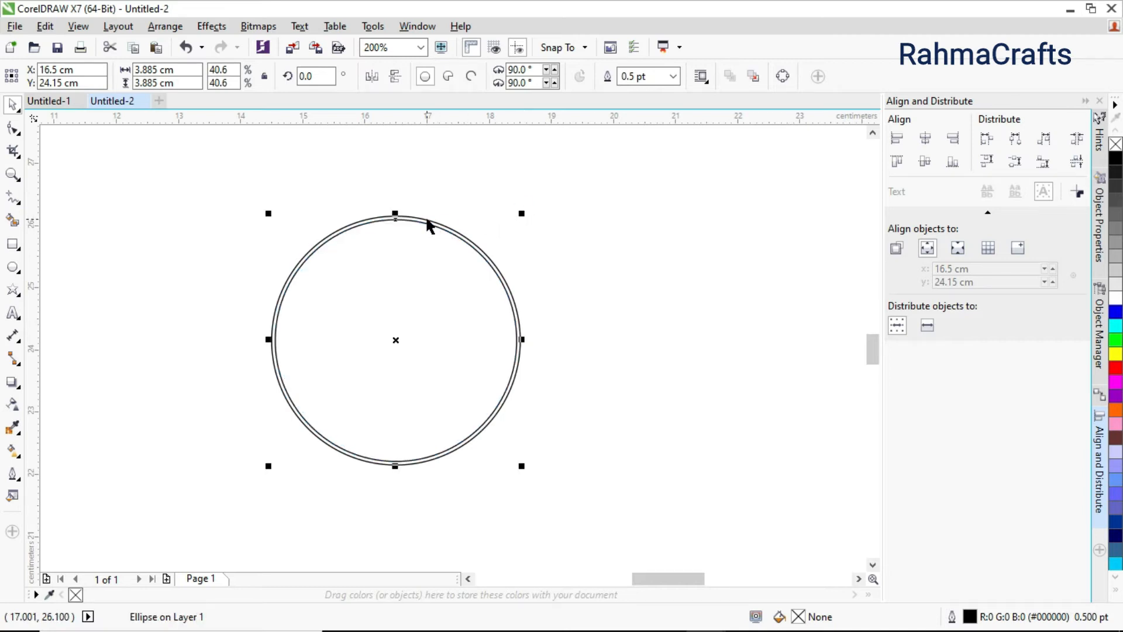
Set the outer circle's outline width to 1.5 pt.
scroll(427, 221, "up", 1)
scroll(429, 225, "up", 1)
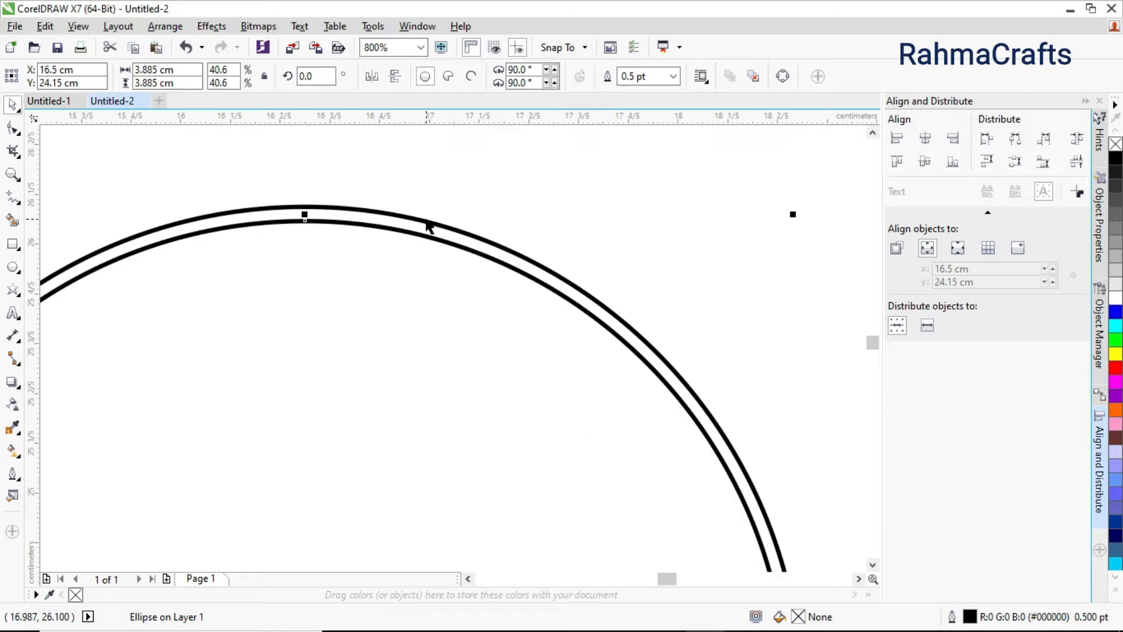
left_click(427, 221)
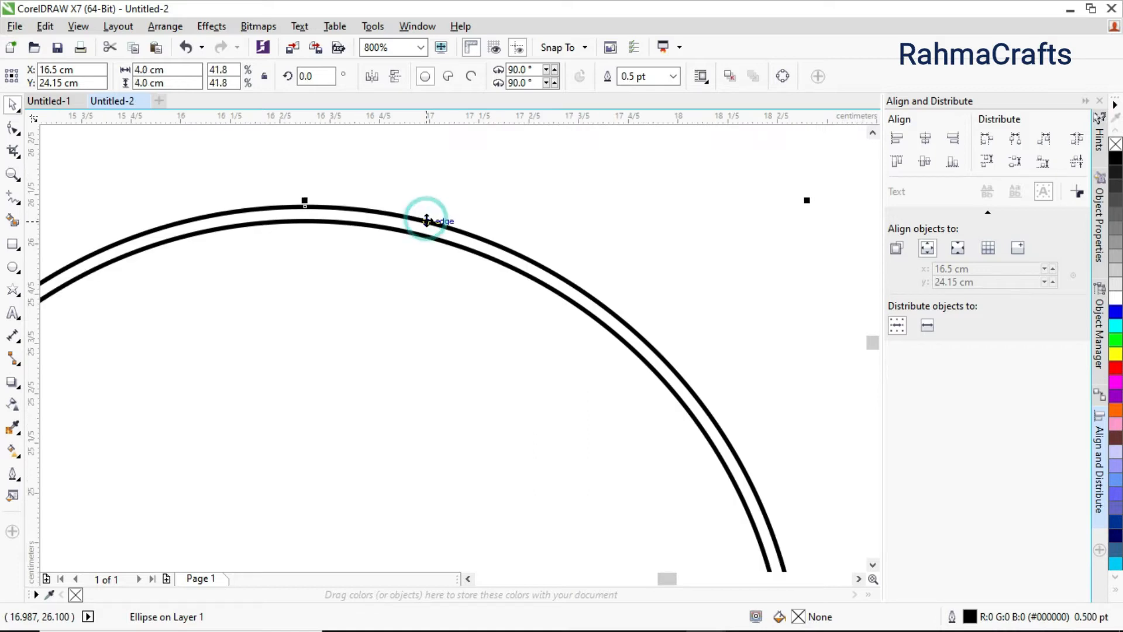
left_click(674, 77)
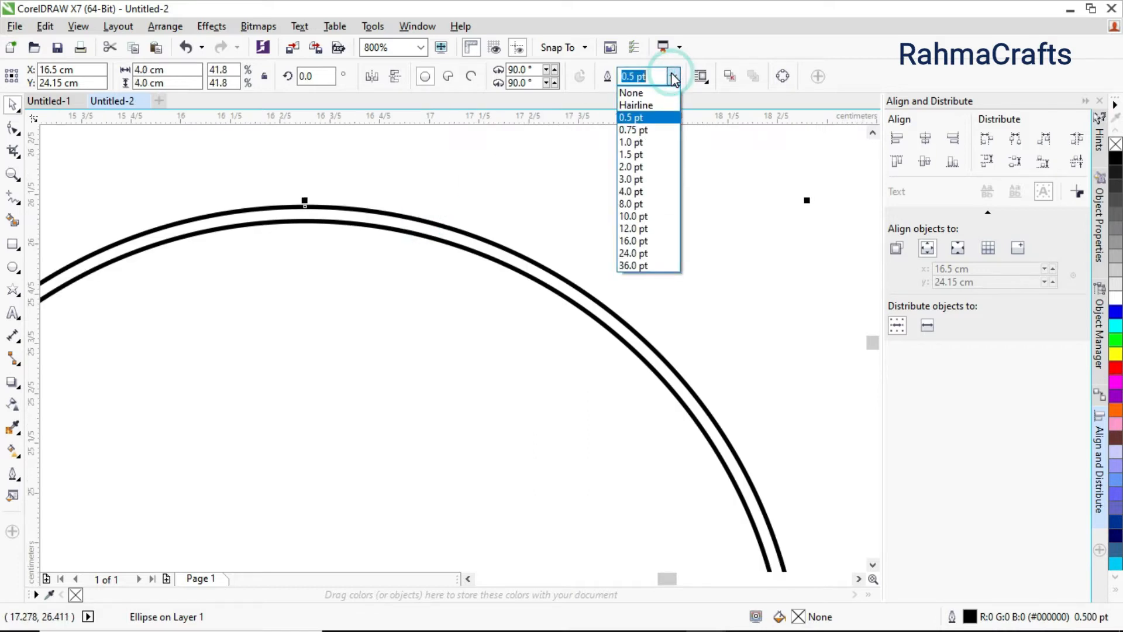
left_click(631, 154)
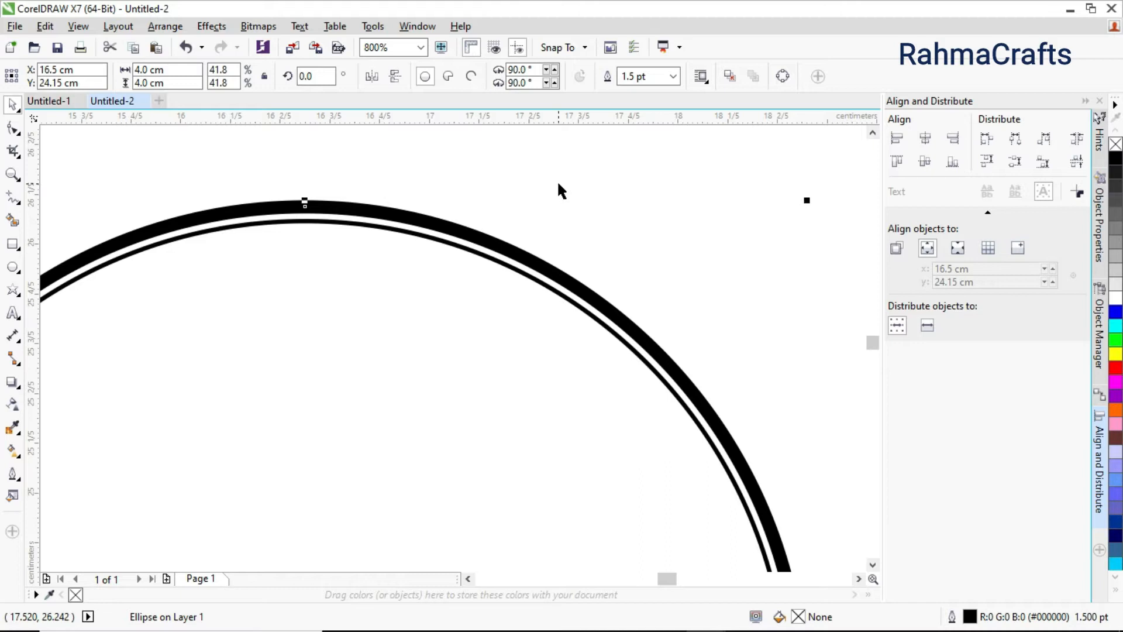
Set the inner circle's outline width to 1.0 pt.
scroll(559, 188, "down", 1)
scroll(420, 215, "up", 1)
left_click(421, 188)
left_click(673, 77)
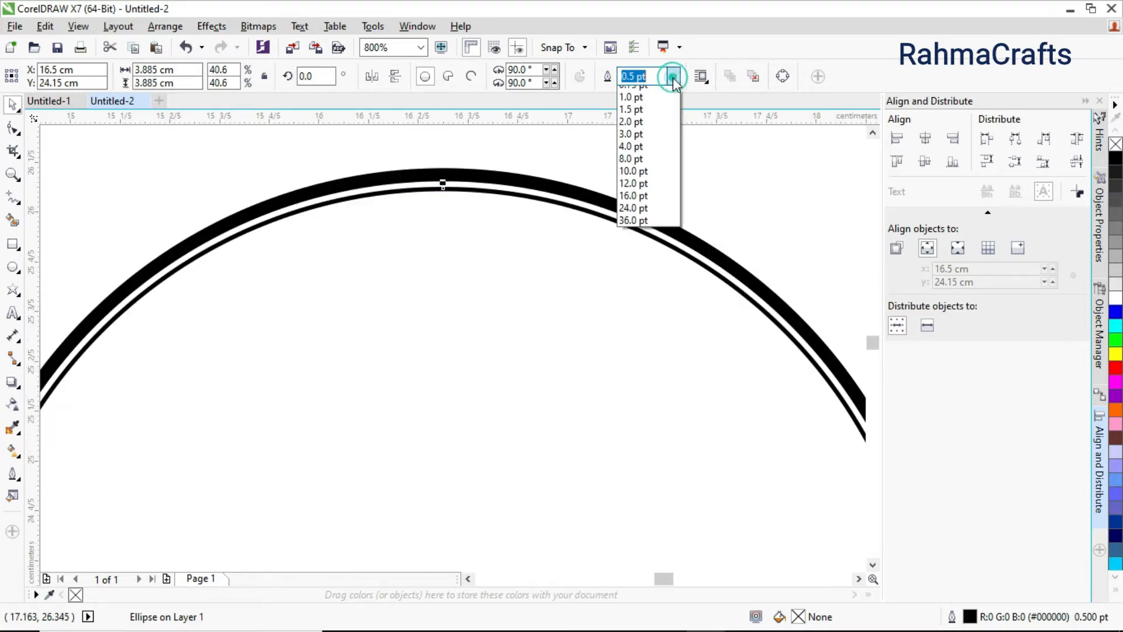
left_click(643, 143)
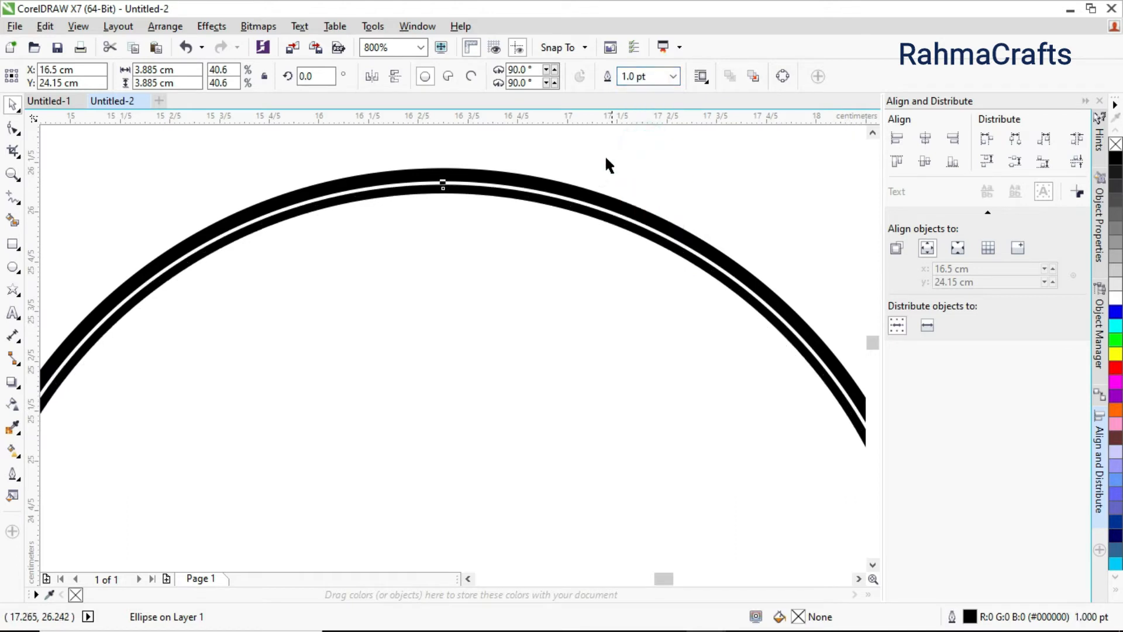
Shrink the inner circle about its centre to about 3.85 cm, widening the gap to the outer ring.
scroll(594, 161, "down", 2)
scroll(595, 163, "up", 1)
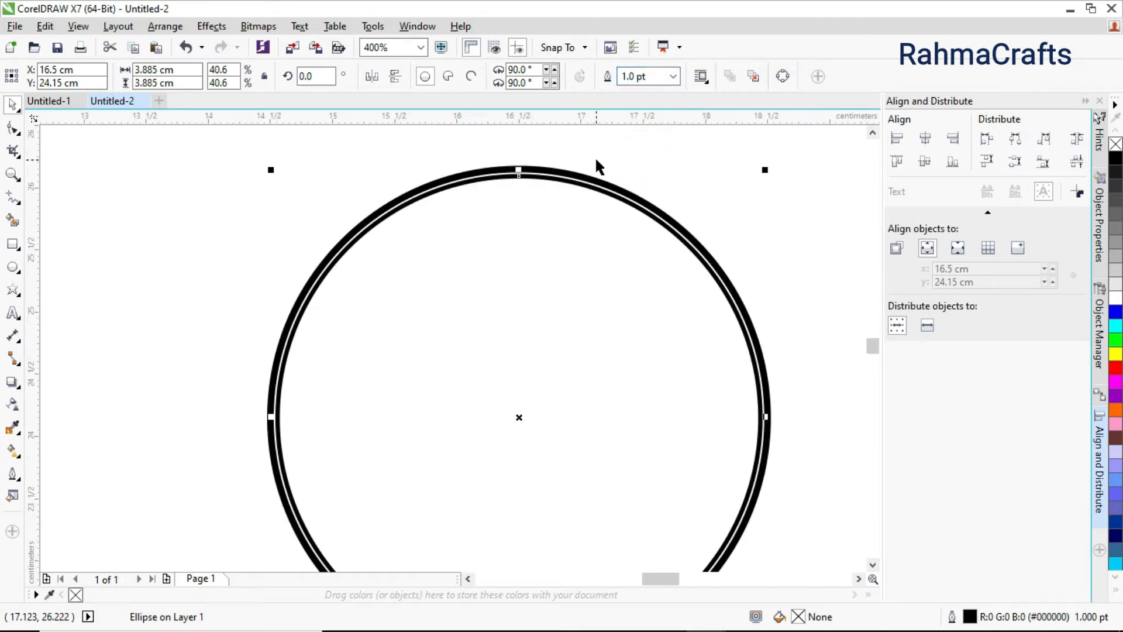
scroll(766, 157, "up", 1)
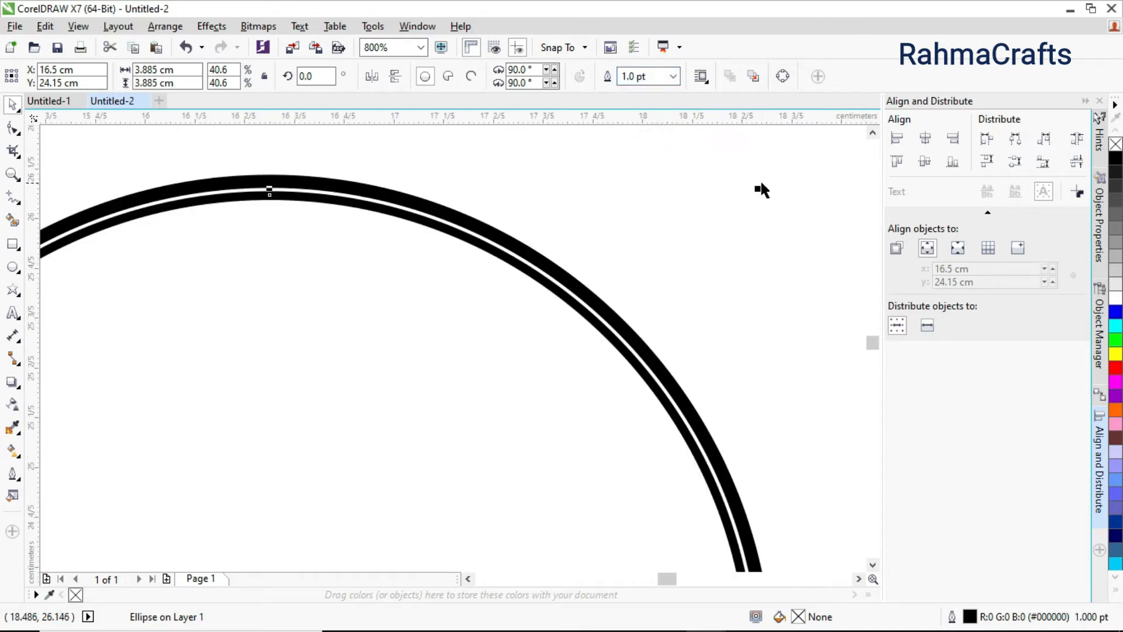
left_click_drag(759, 187, 755, 188)
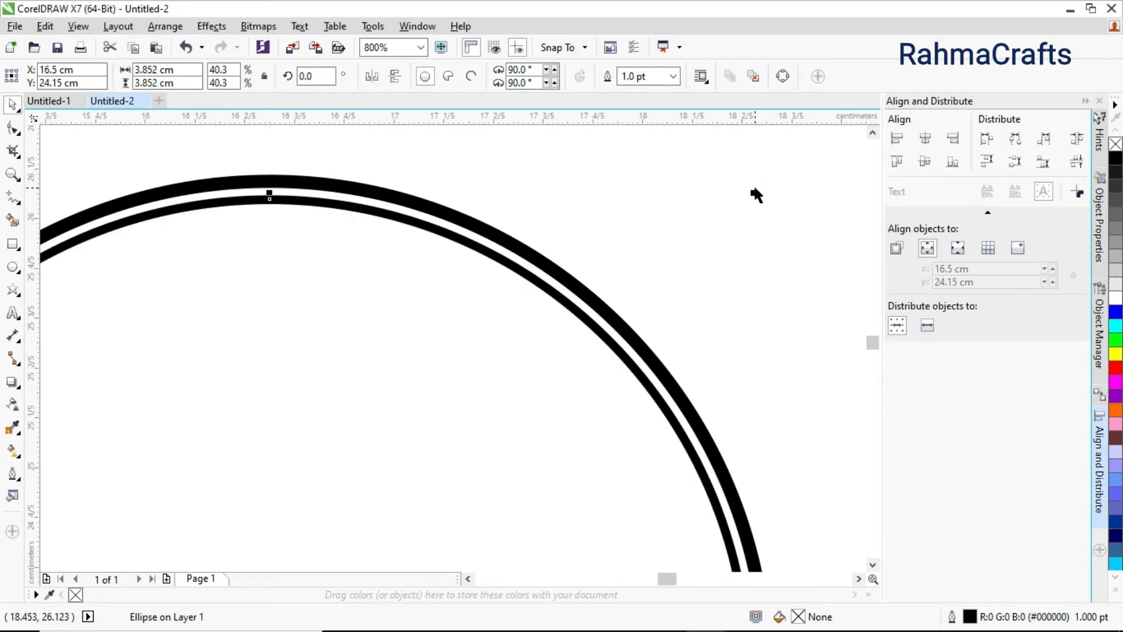
Make a smaller concentric copy of the inner circle, about 2.77 cm in diameter, leaving a wide ring between them.
scroll(634, 185, "down", 1)
scroll(637, 193, "up", 2)
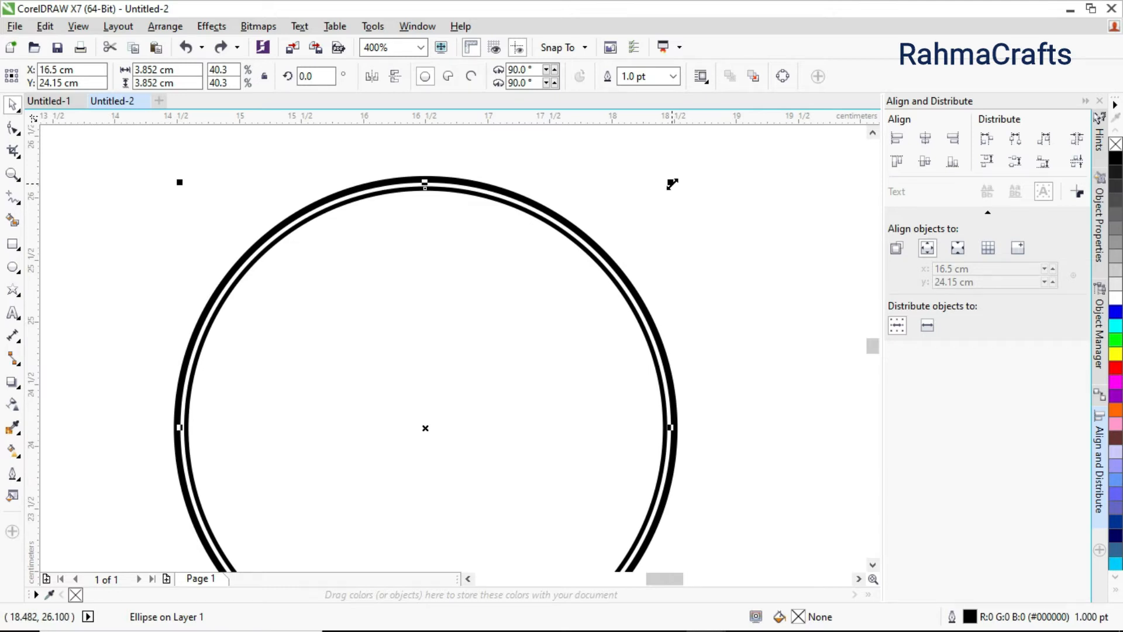
left_click_drag(673, 184, 609, 253)
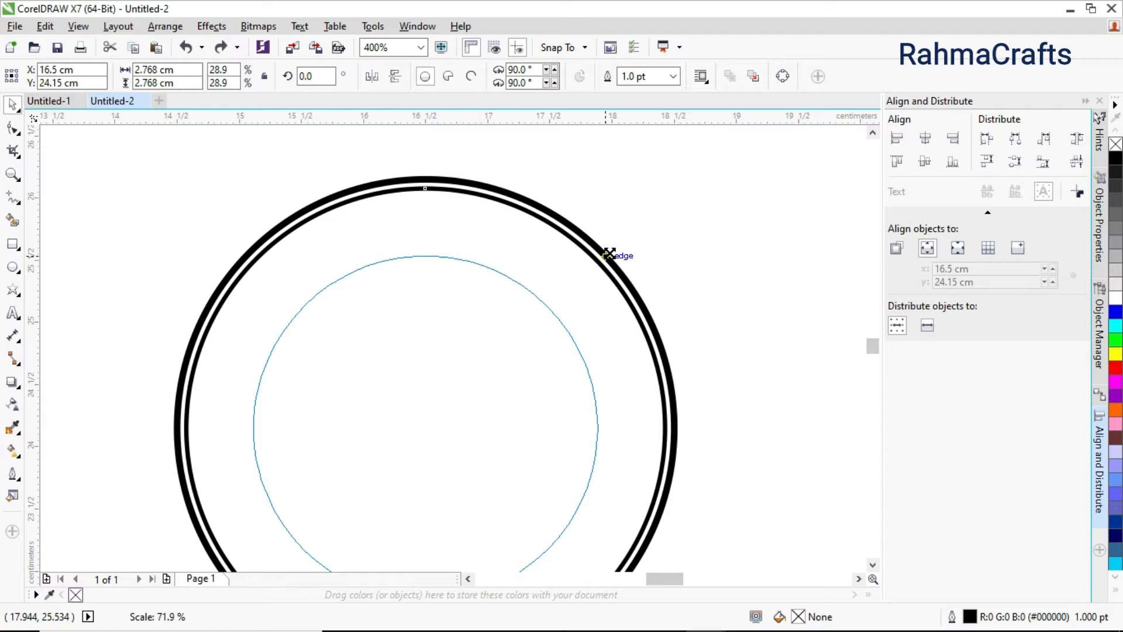
left_click_drag(609, 254, 610, 254)
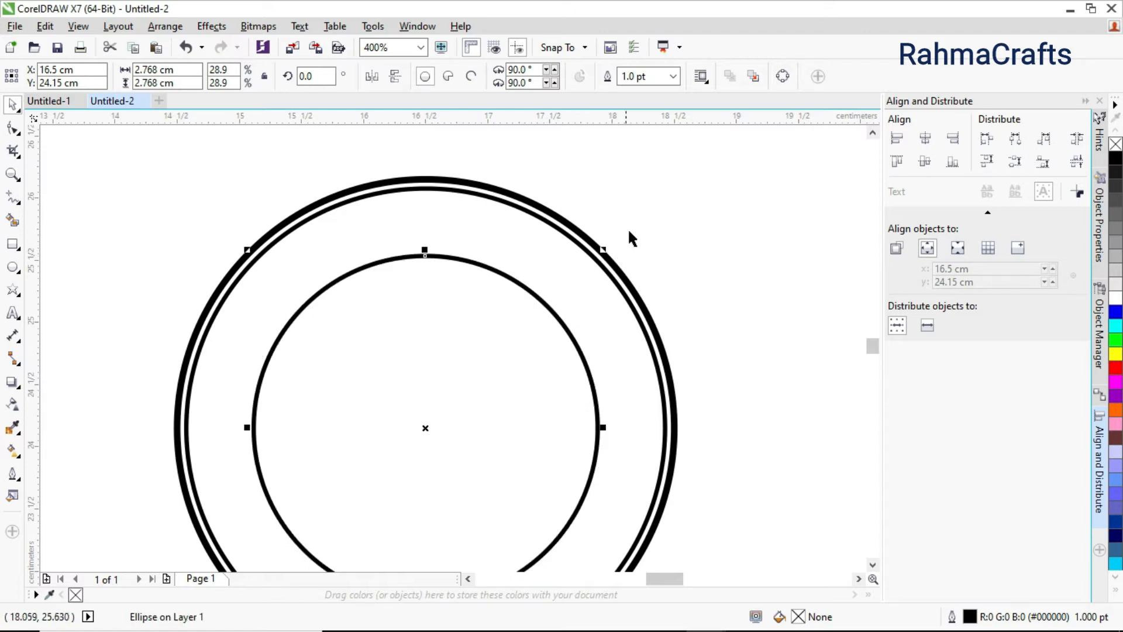
left_click(661, 215)
Draw a horizontal rectangle about 4.63 by 1.15 cm across the circles and centre it on the page.
scroll(661, 215, "down", 2)
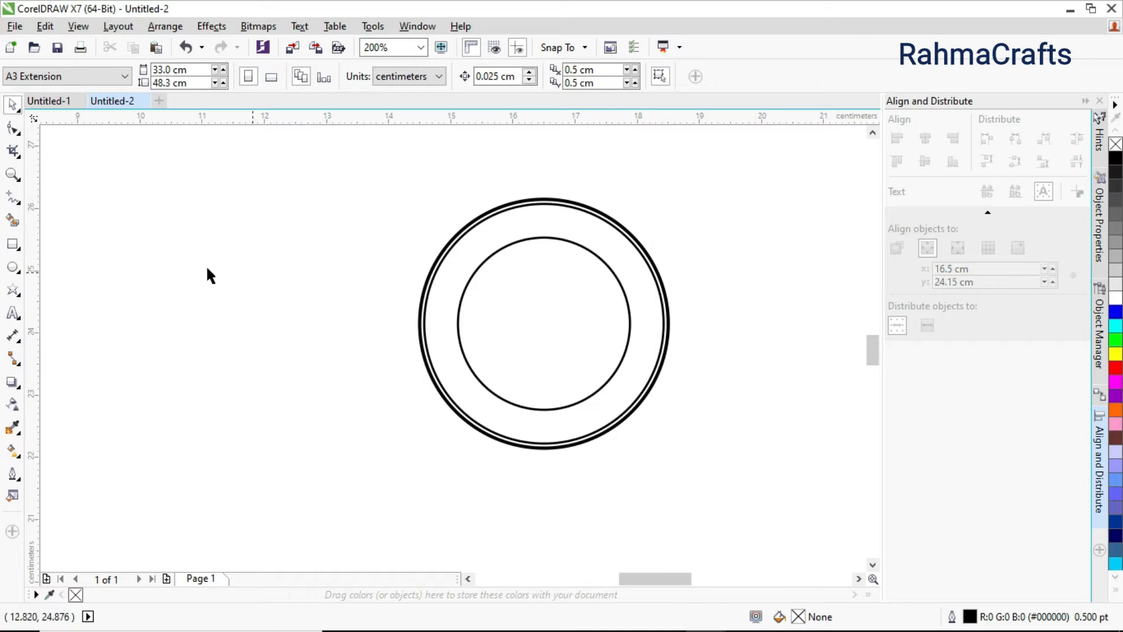
key("F6")
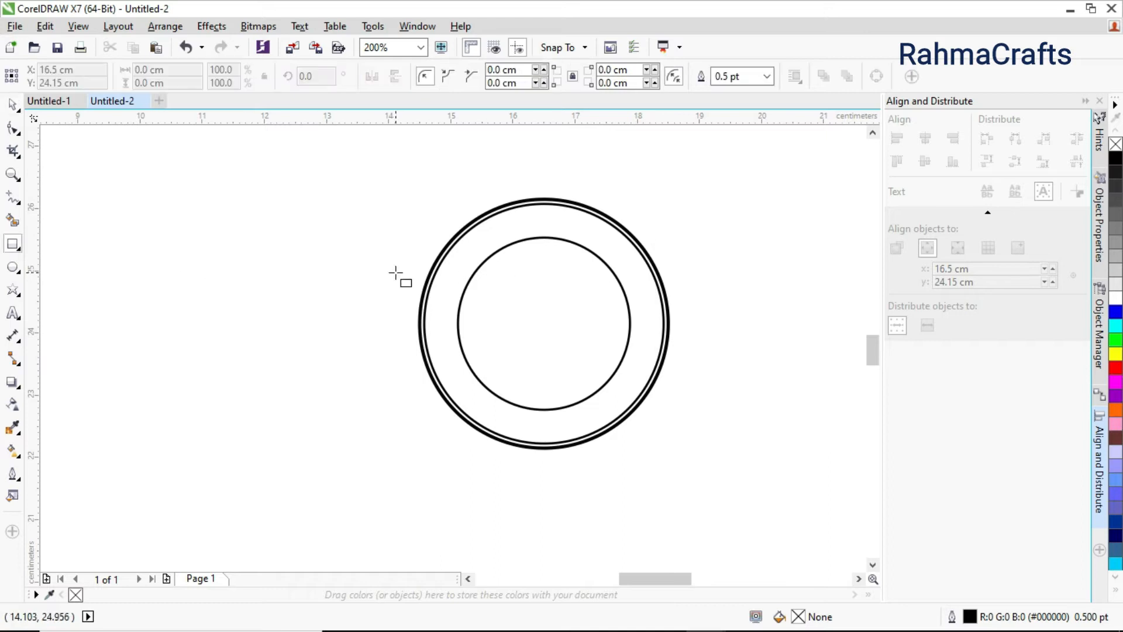
left_click(16, 240)
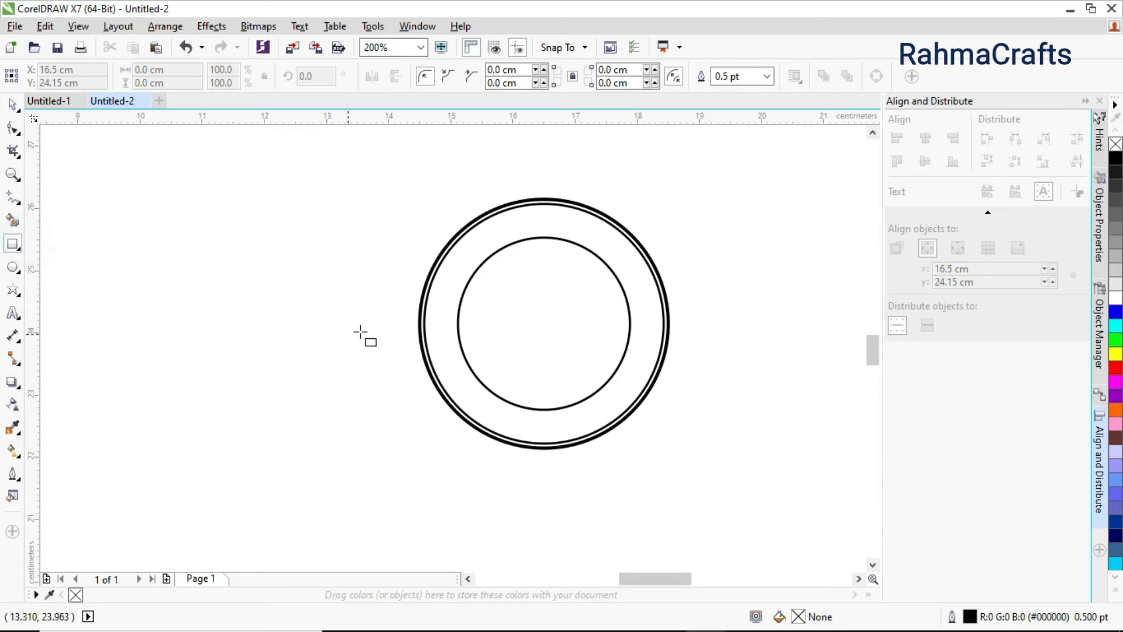
mouse_move(392, 282)
left_mouse_down()
mouse_move(537, 366)
mouse_move(645, 366)
mouse_move(679, 353)
left_mouse_up()
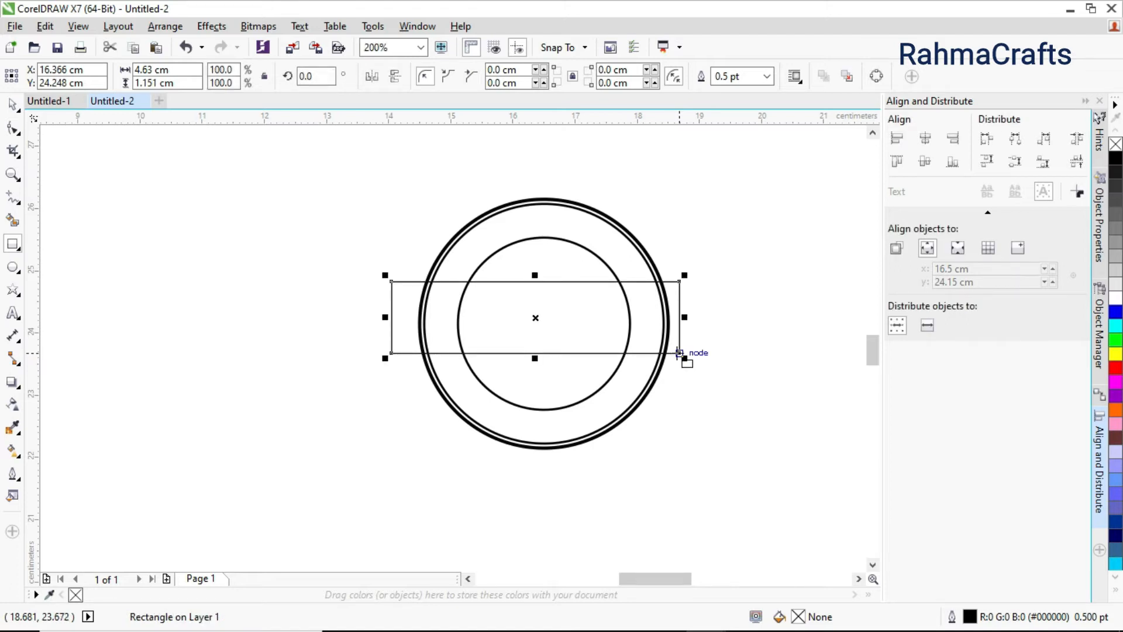
left_click(11, 107)
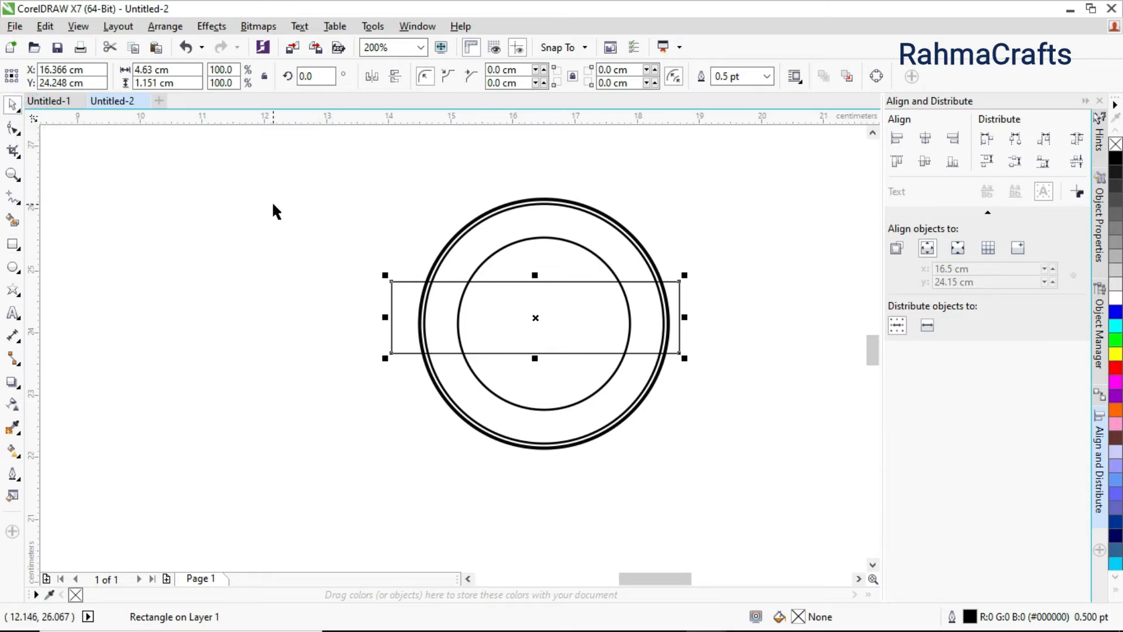
key("p")
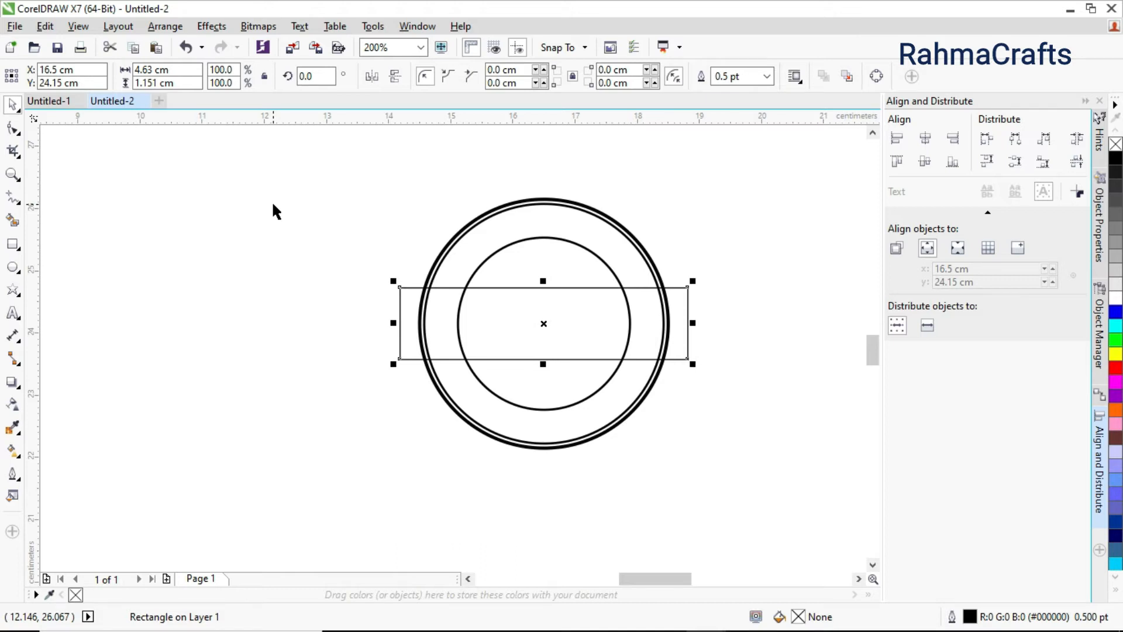
Set the outline width of the horizontal rectangle across the circles to 1.0 pt.
left_click(146, 196)
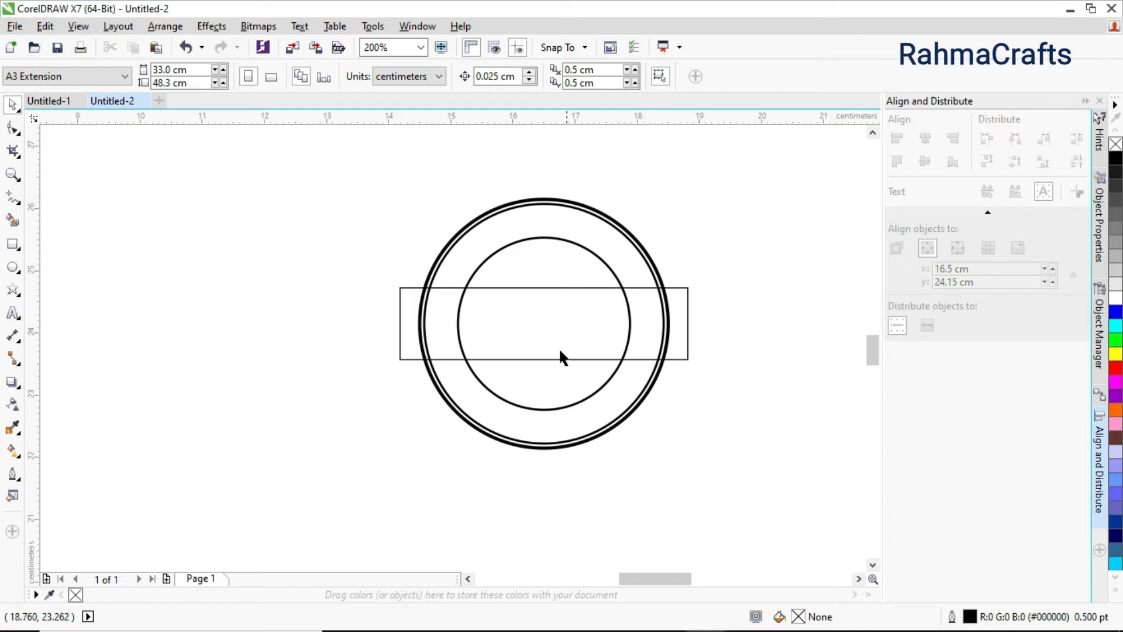
left_click(401, 299)
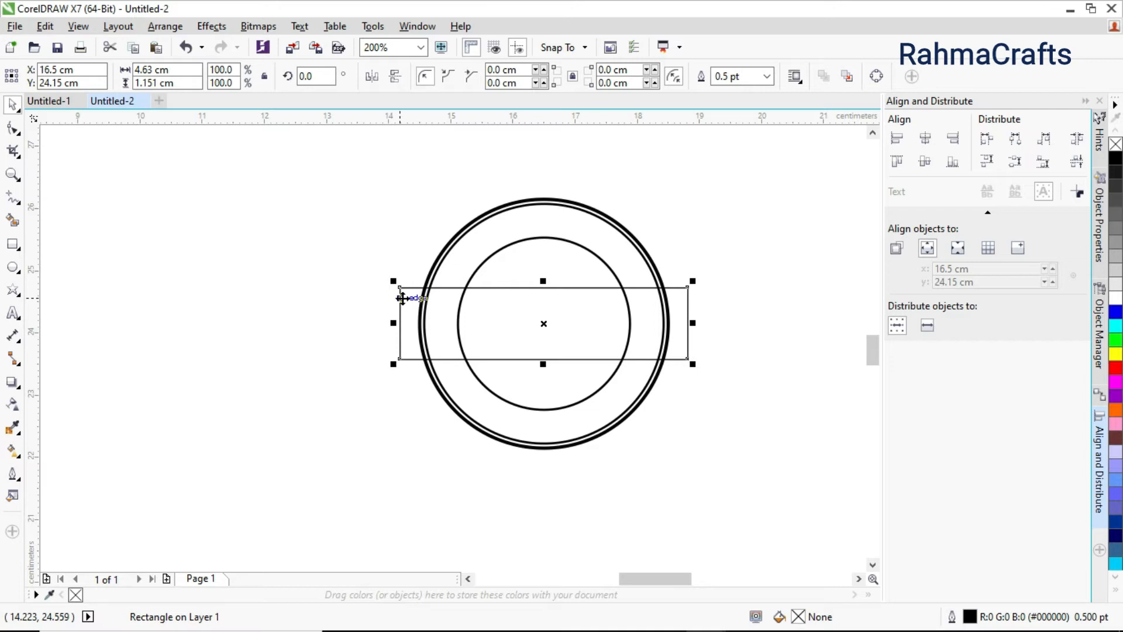
left_click(767, 76)
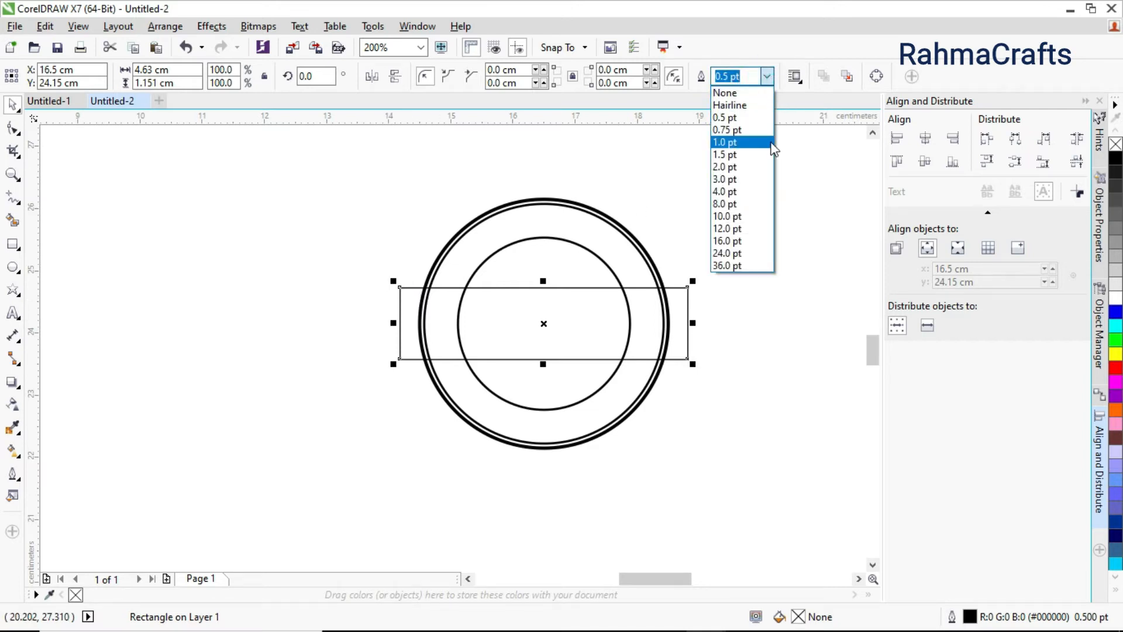
left_click(749, 143)
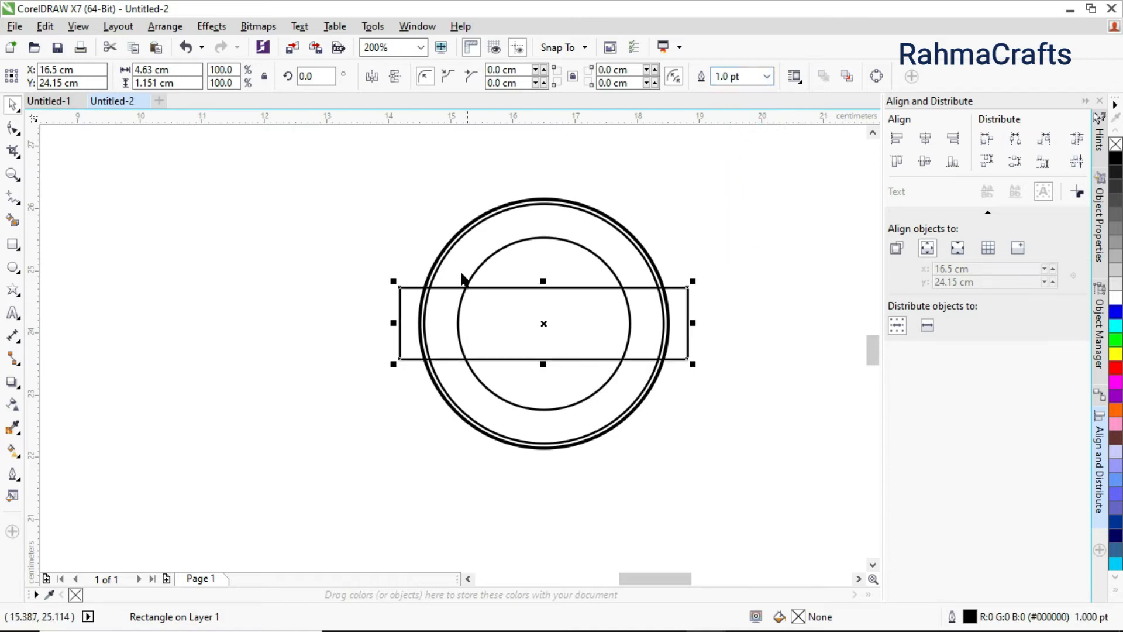
Intersect the rectangle with the smallest circle to form the central band, and delete the original rectangle.
scroll(562, 328, "up", 1)
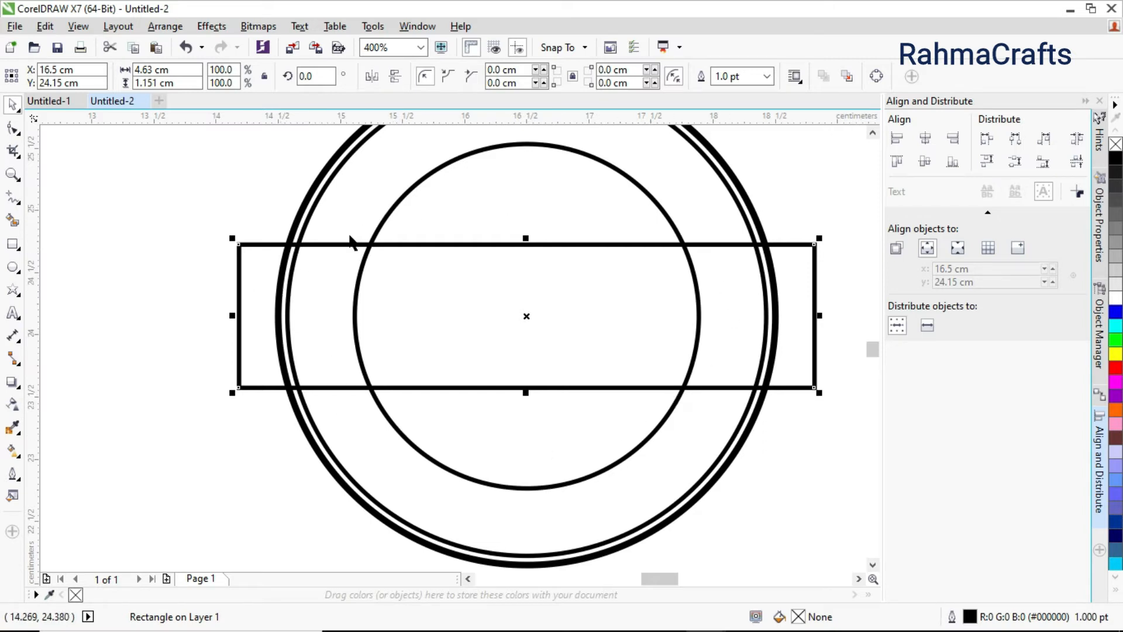
left_click(429, 177, "shift")
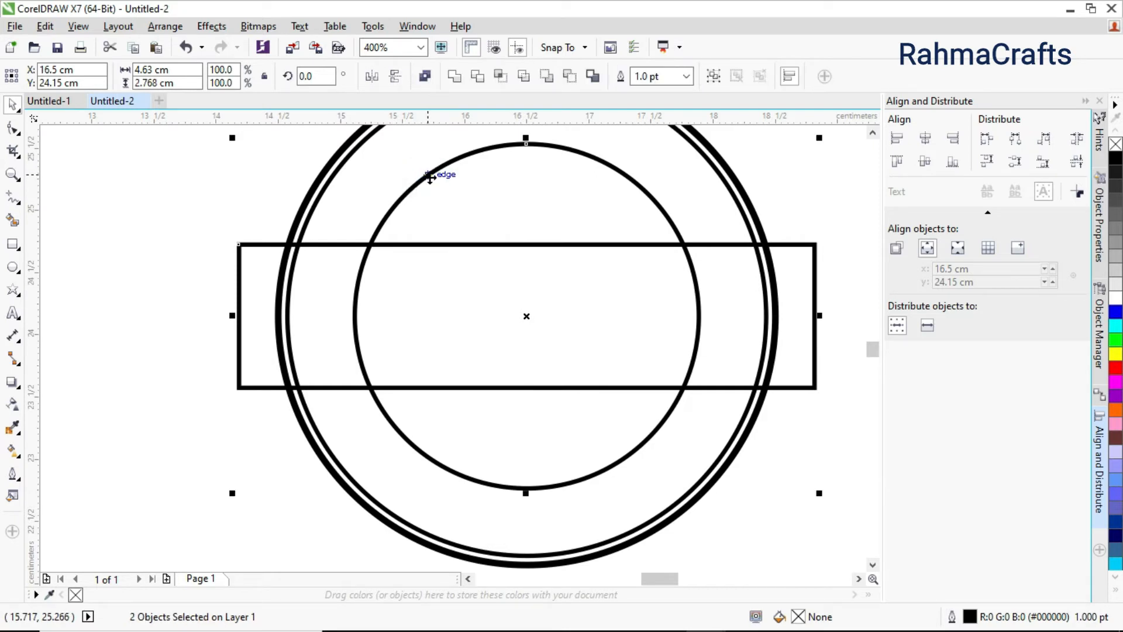
left_click(498, 78)
left_click(250, 285)
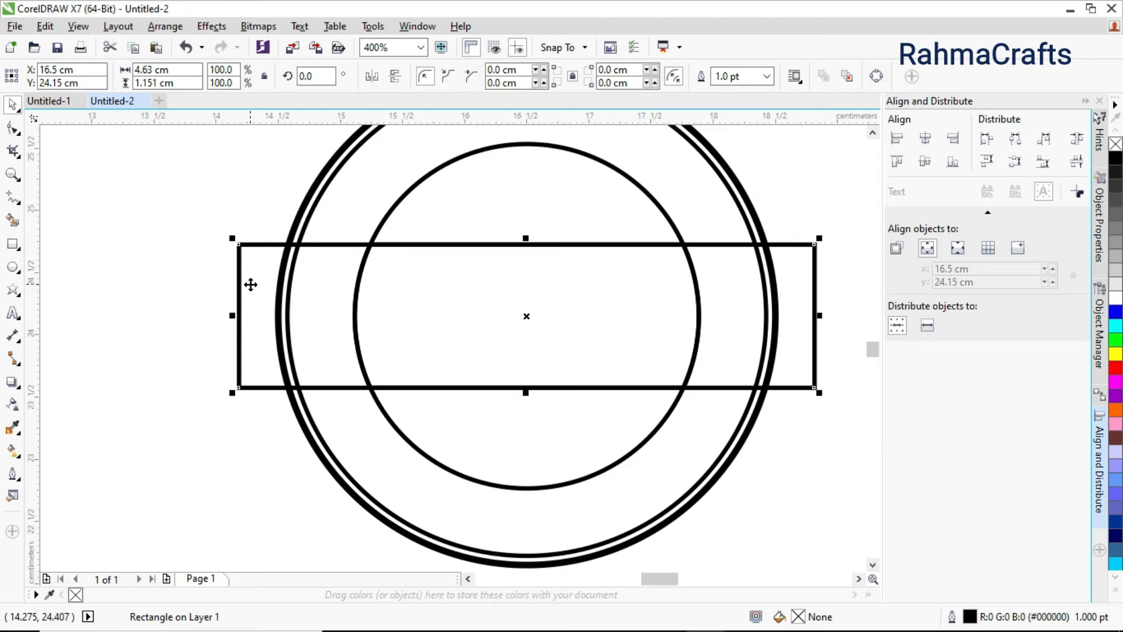
key("Delete")
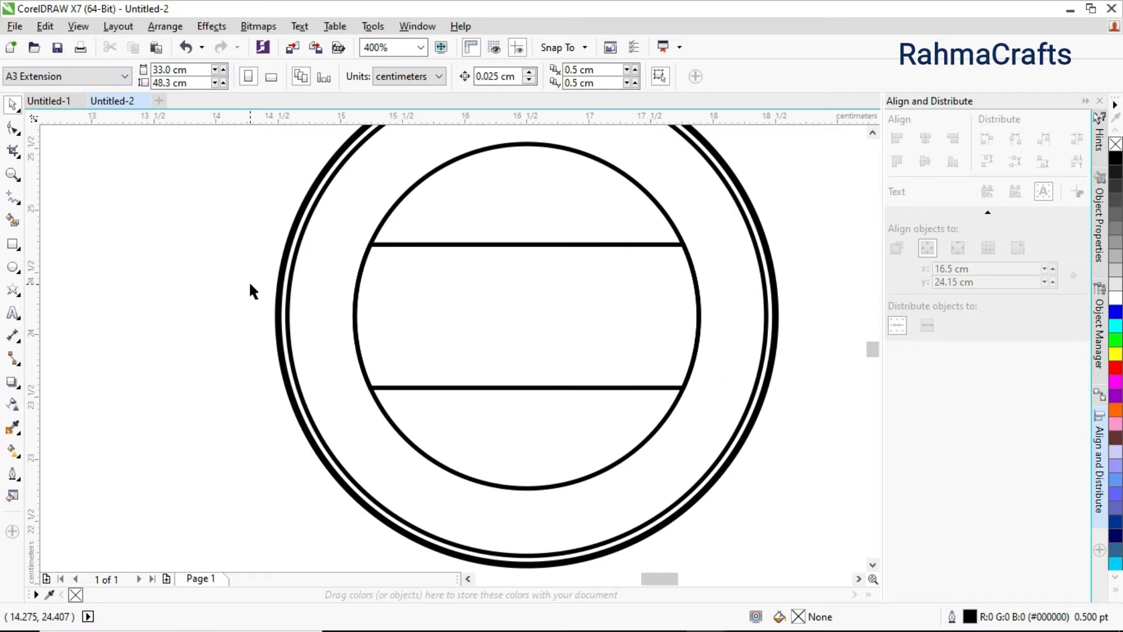
Add artistic text starting to the upper left of the stamp, reading "PEMERINTAH KABUPATEN KENARI".
scroll(250, 284, "down", 1)
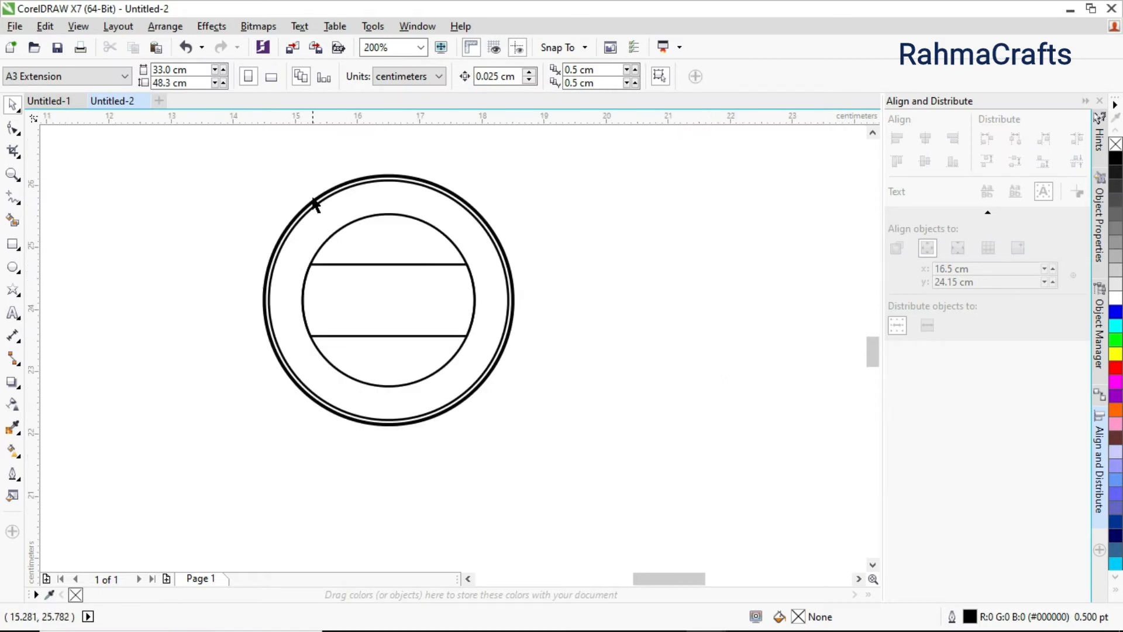
scroll(316, 202, "up", 1)
scroll(315, 201, "down", 1)
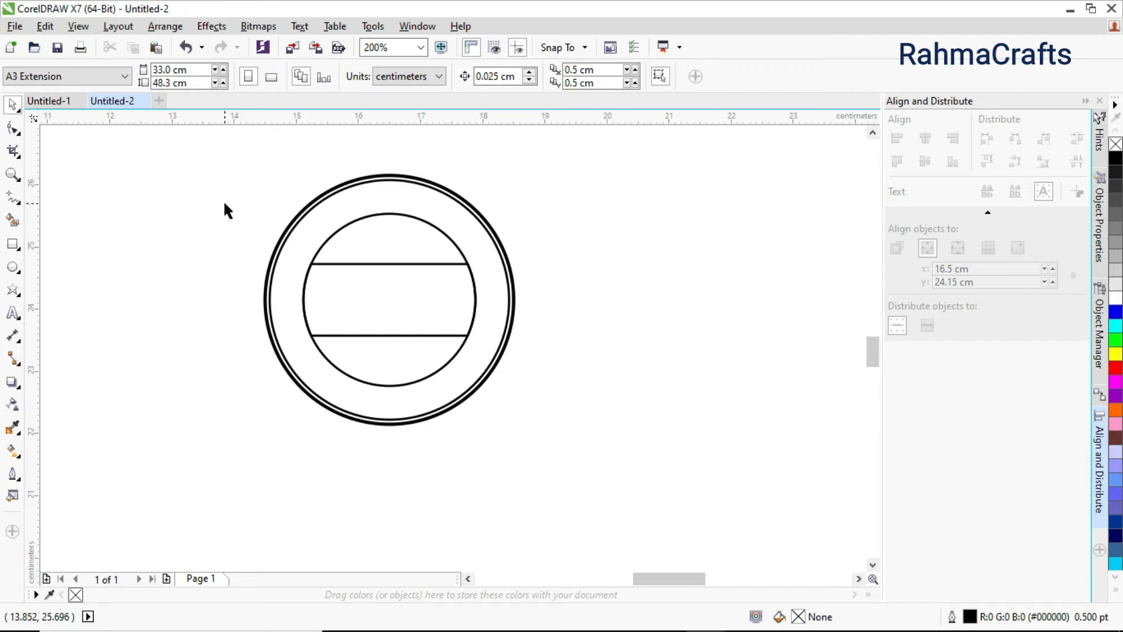
left_click(12, 313)
left_click(149, 200)
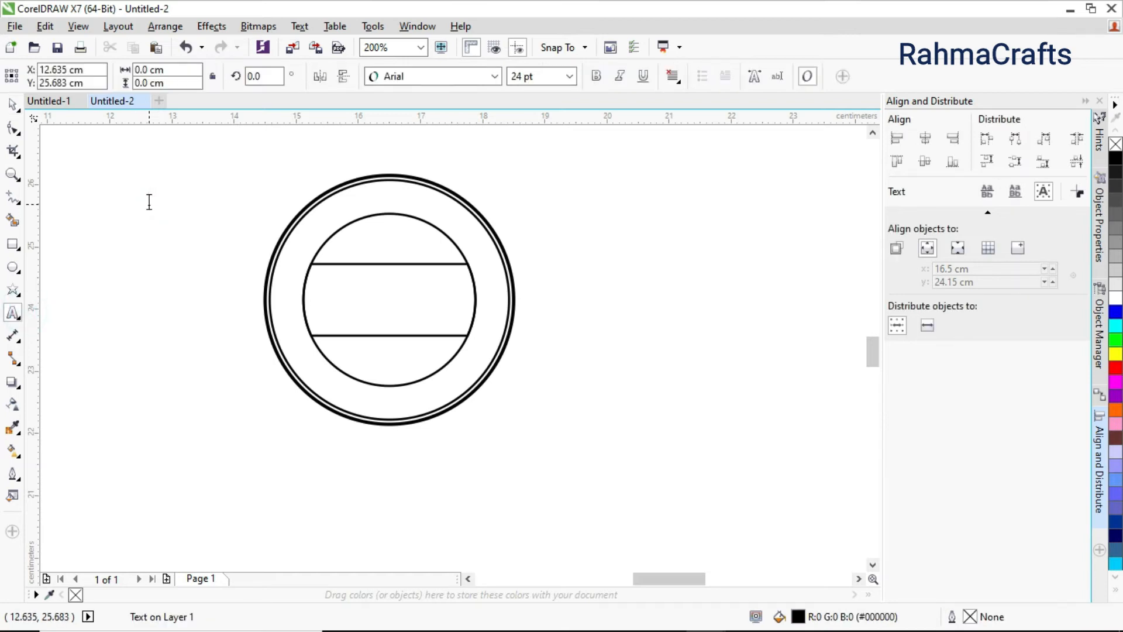
type("PEME")
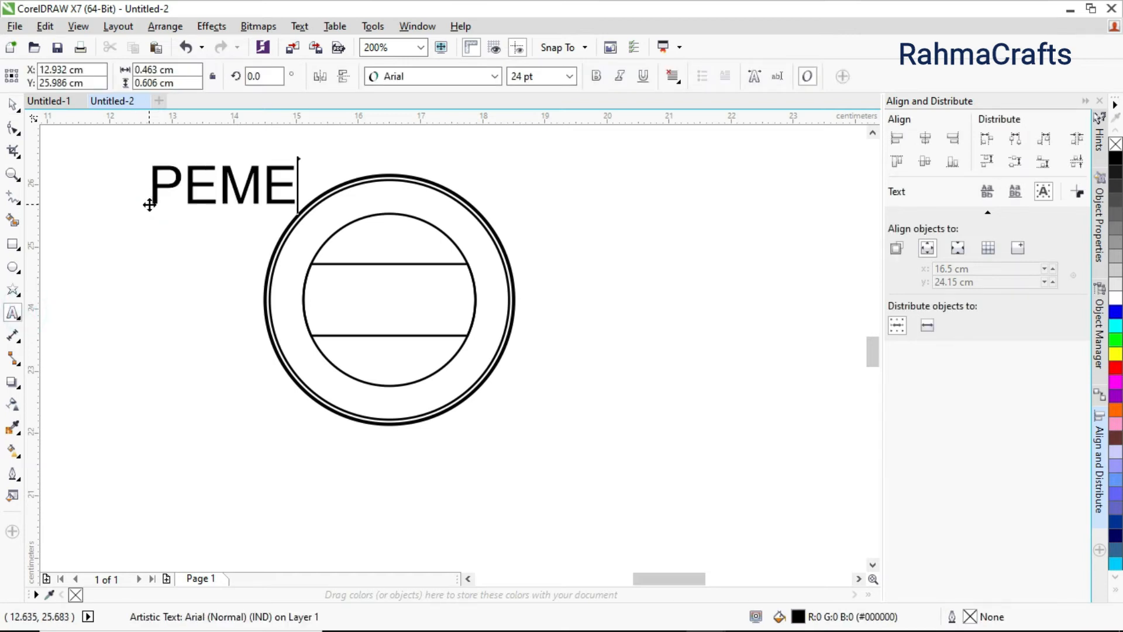
type("RINTAH KA")
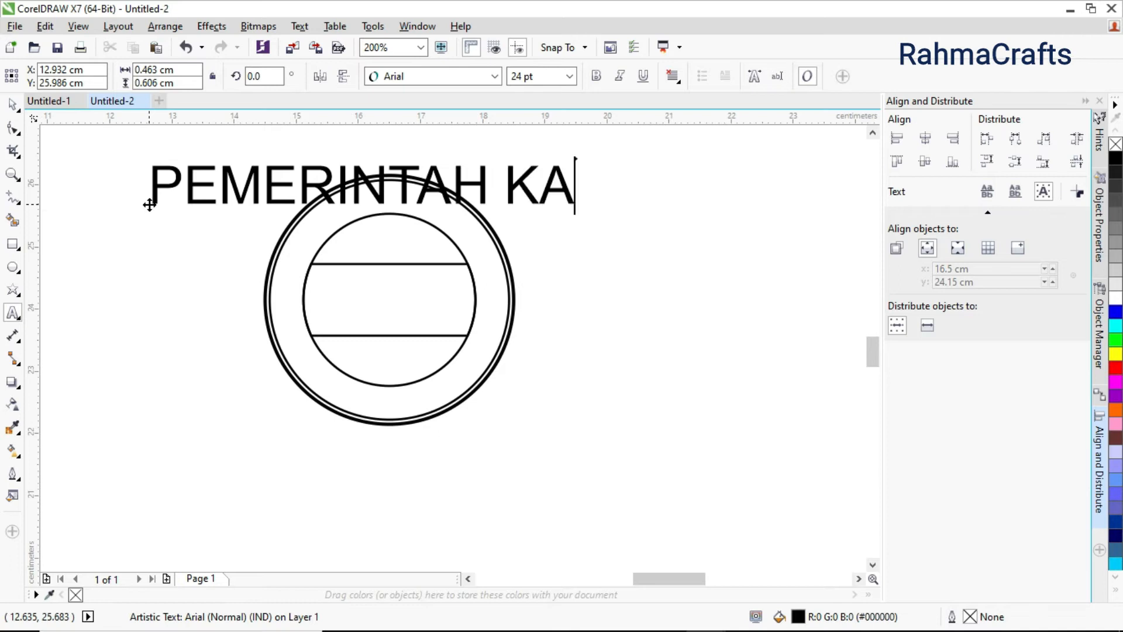
type("BUPAT")
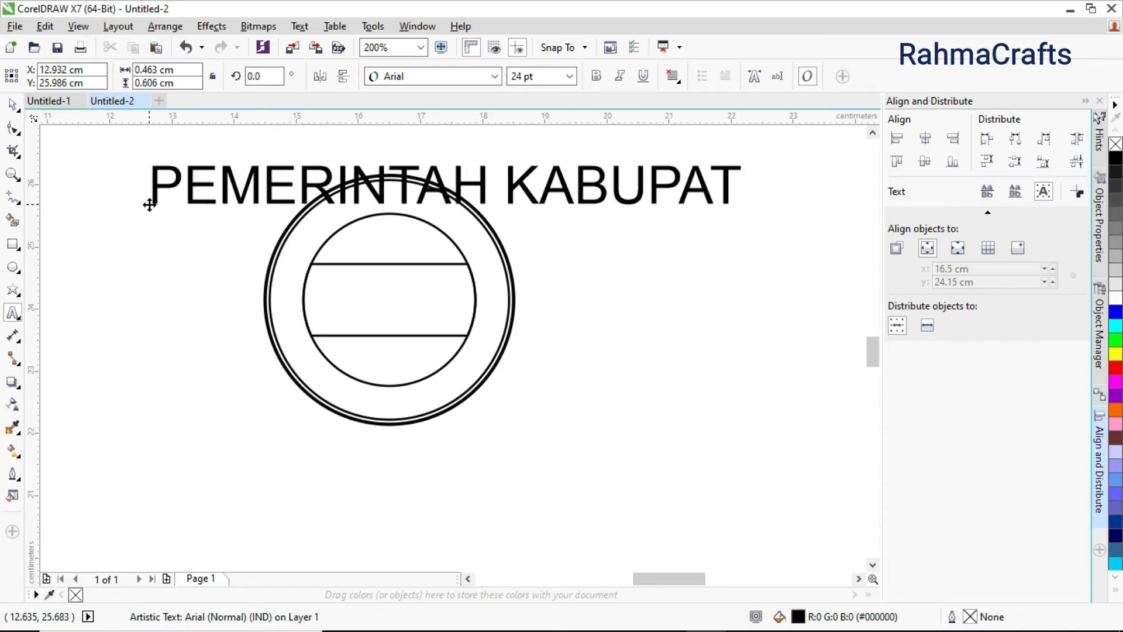
type("EN KENARI")
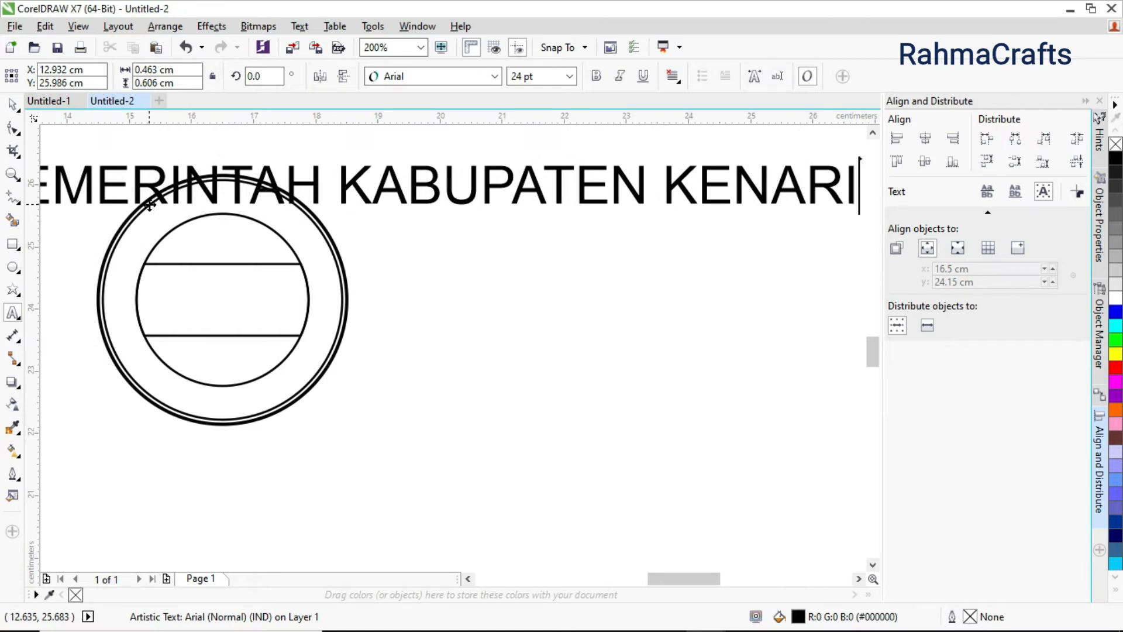
Add two more lines to the same text: "KECAMATAN MERAK" and "KELURAHAN MAJU MAKMUR".
key("Return")
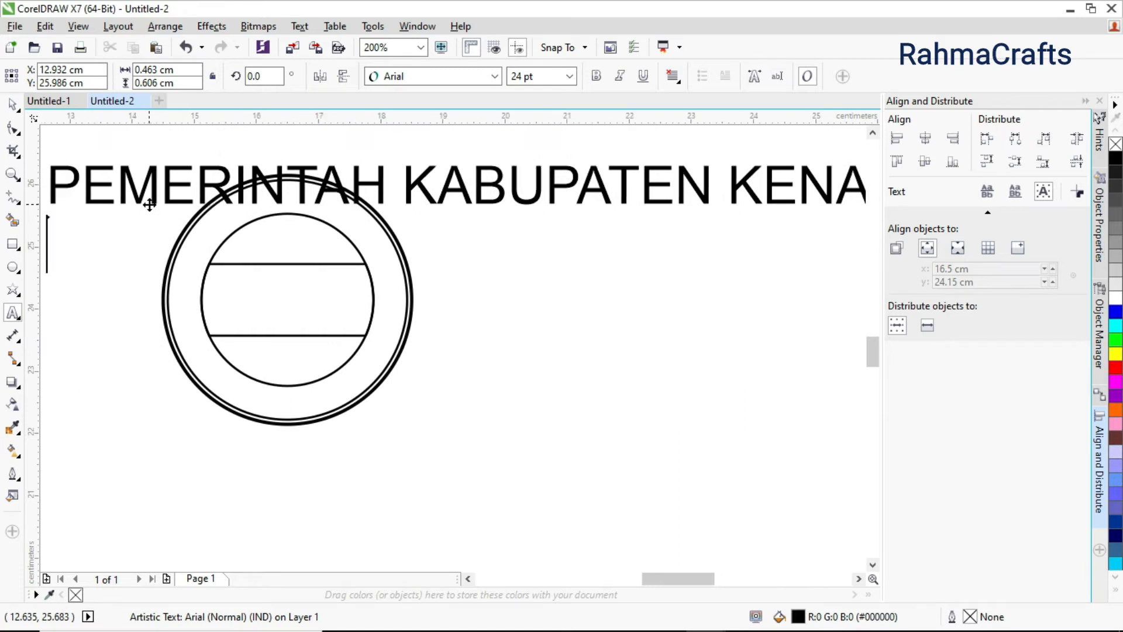
type("K")
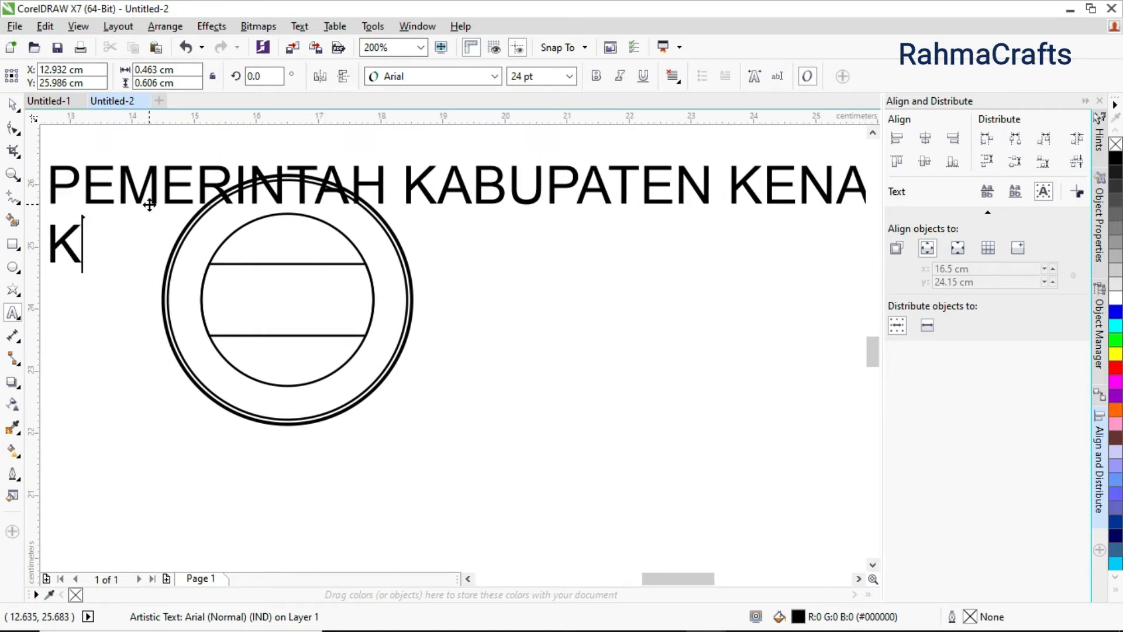
type("ECAMATA")
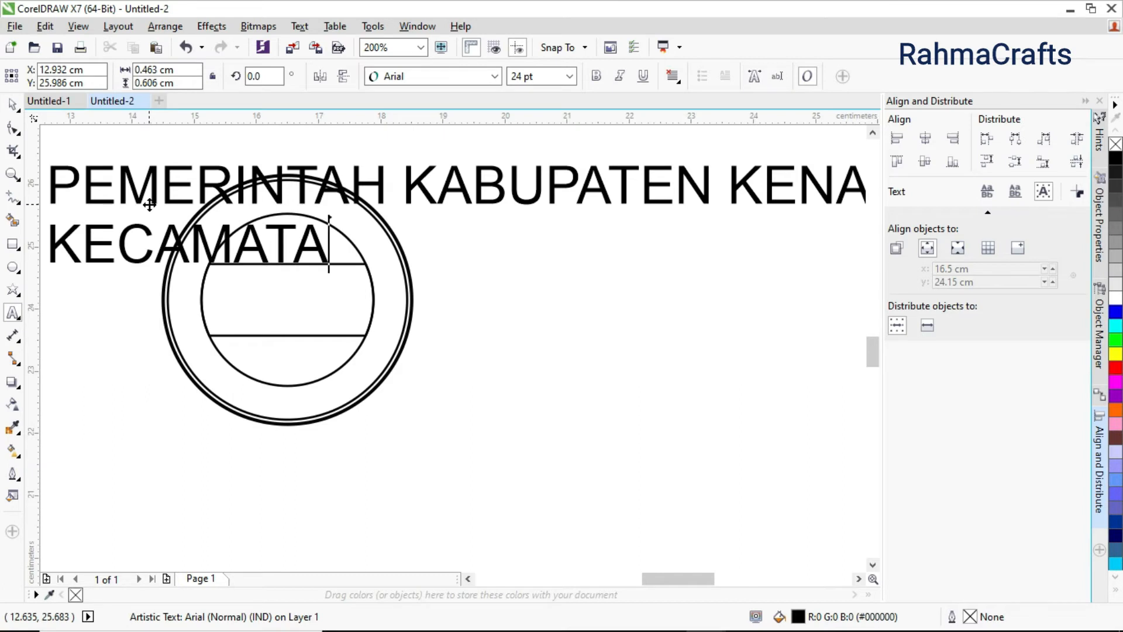
type("N MERAK ")
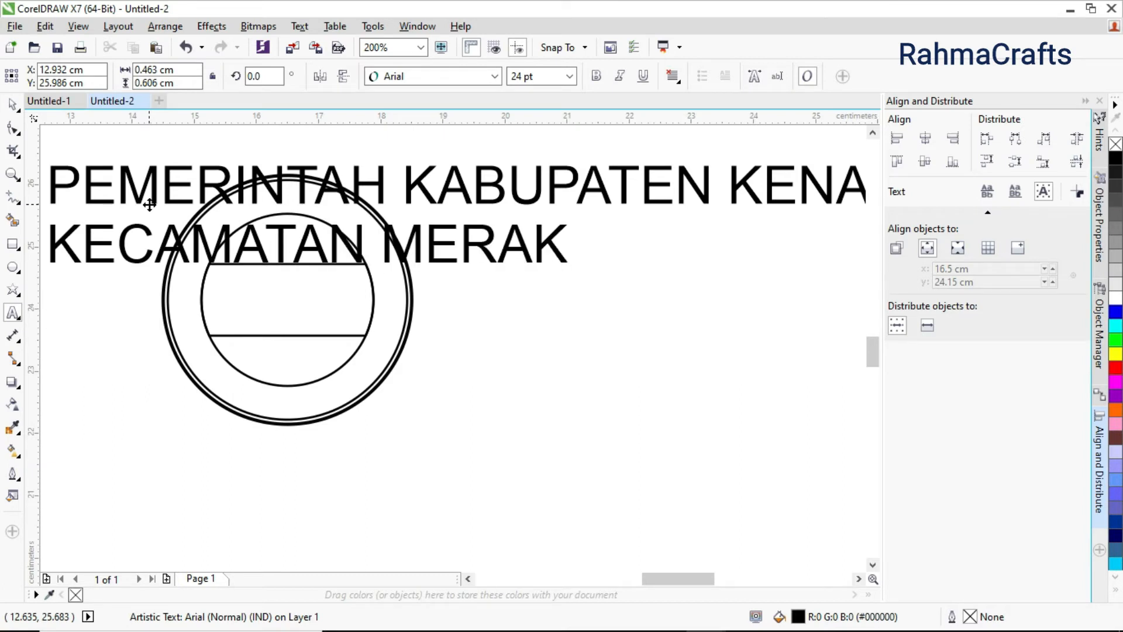
type("K")
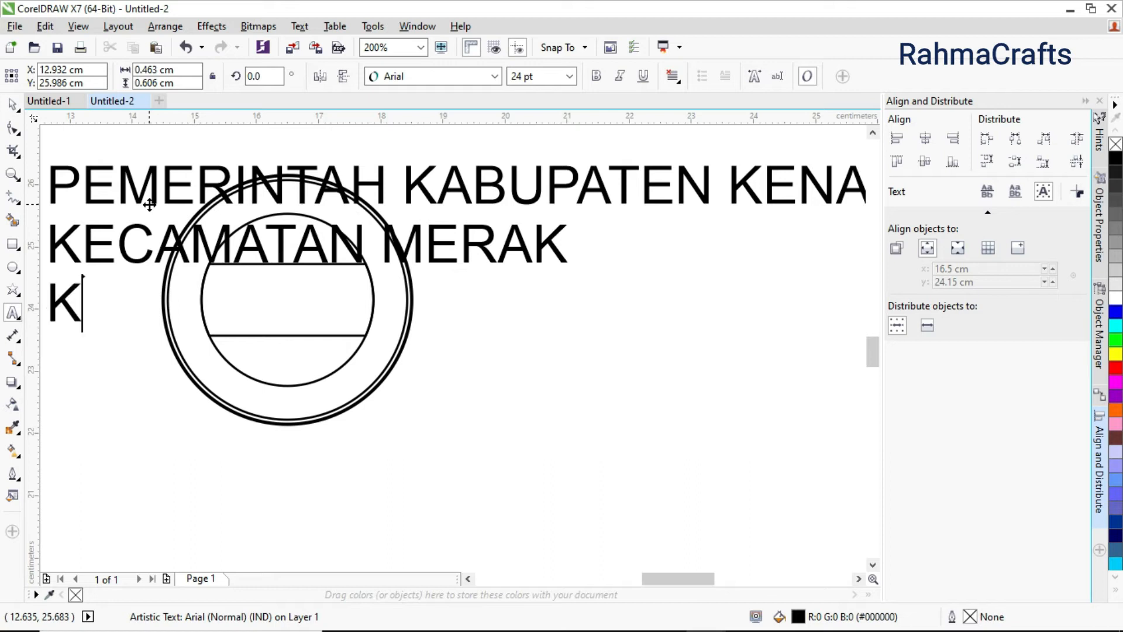
type("ELURAHAN ")
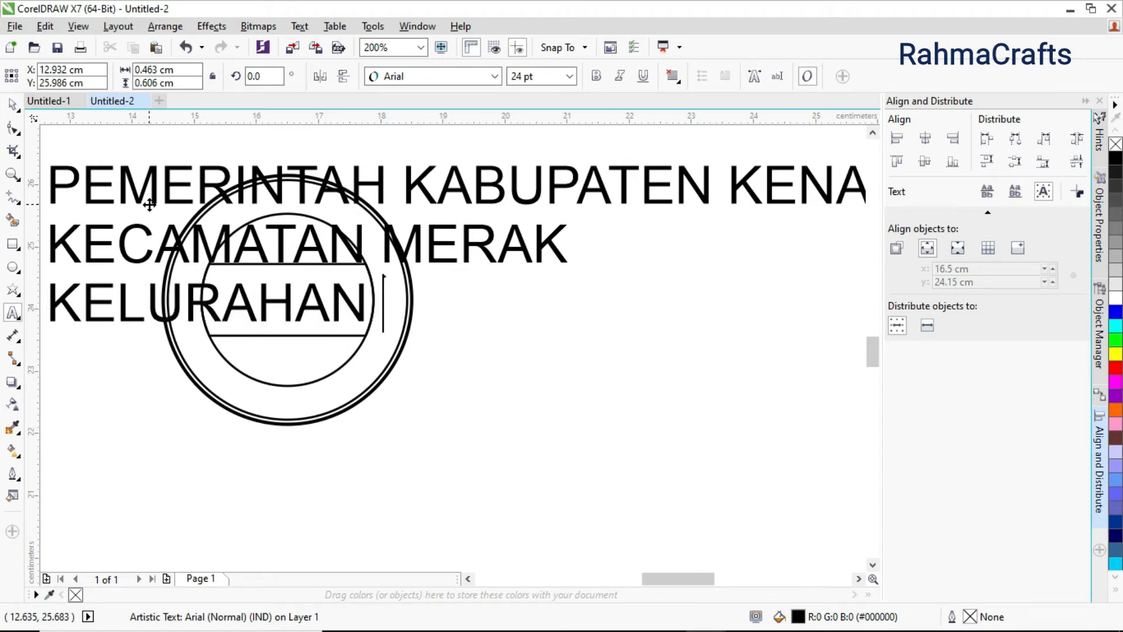
type("MAJU MAKMUR")
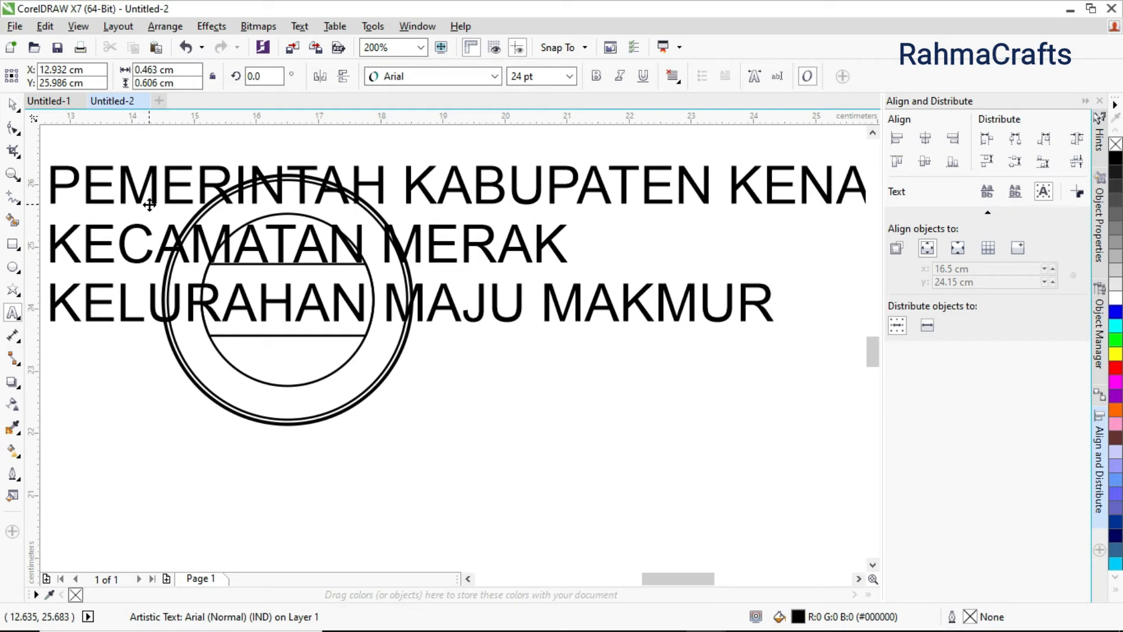
Change the font of all three text lines to Arial Narrow (Bold).
scroll(149, 204, "down", 2)
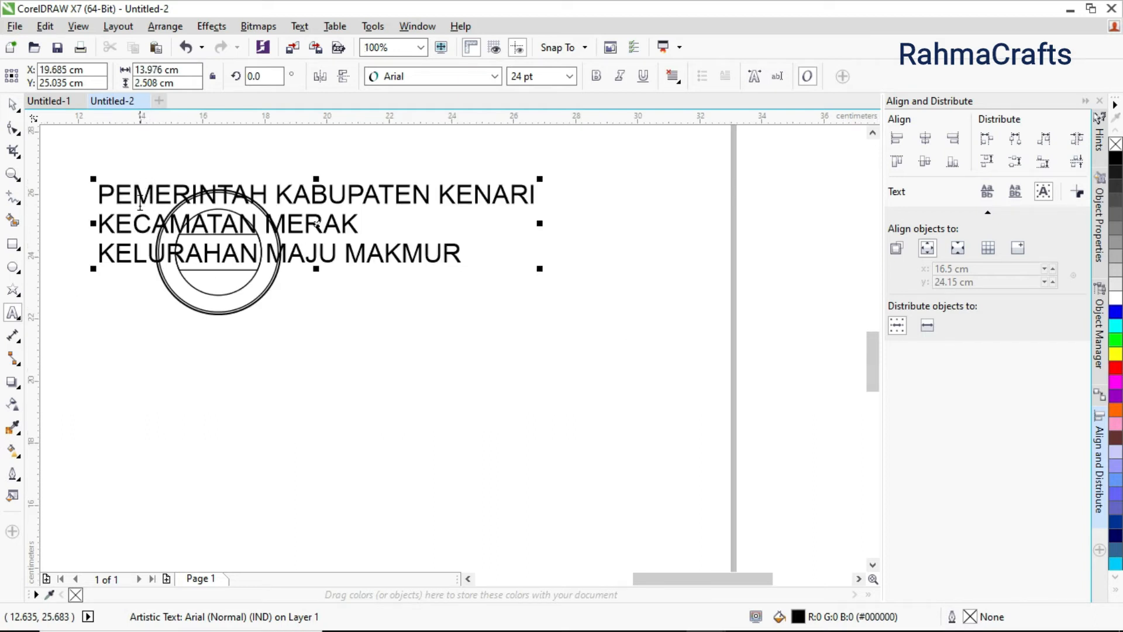
left_click(134, 193)
key("ctrl+a")
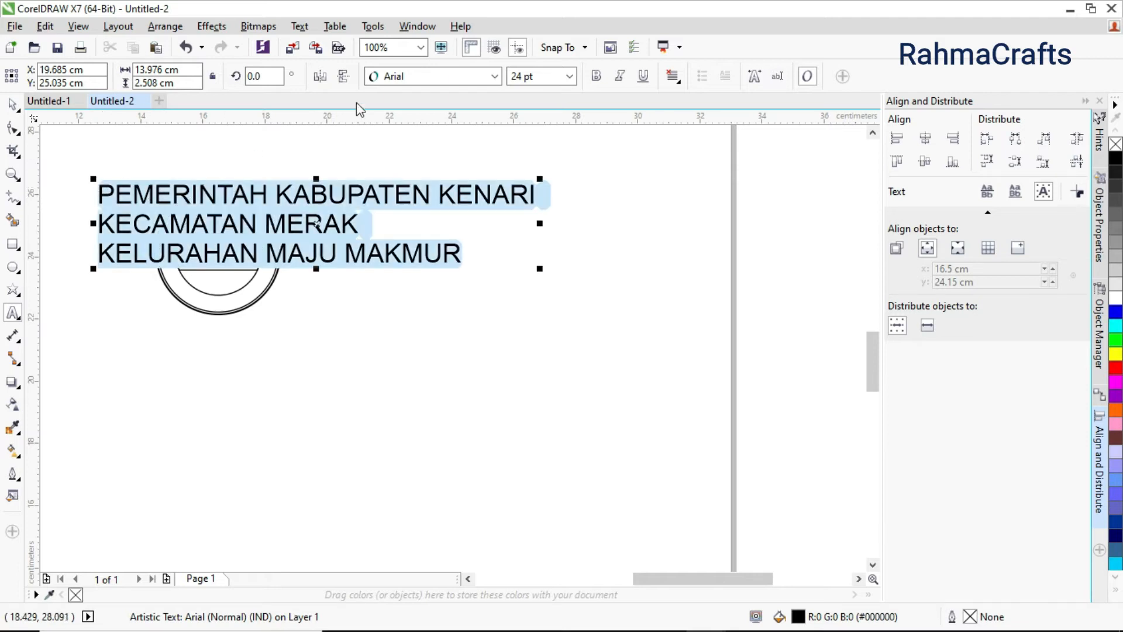
left_click(495, 77)
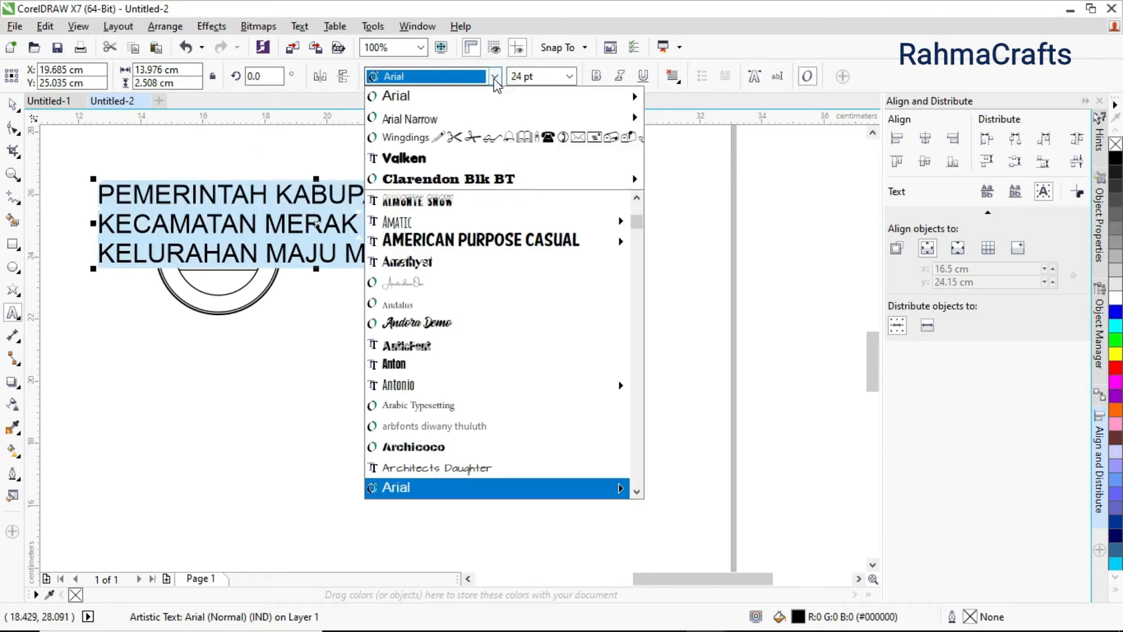
mouse_move(494, 119)
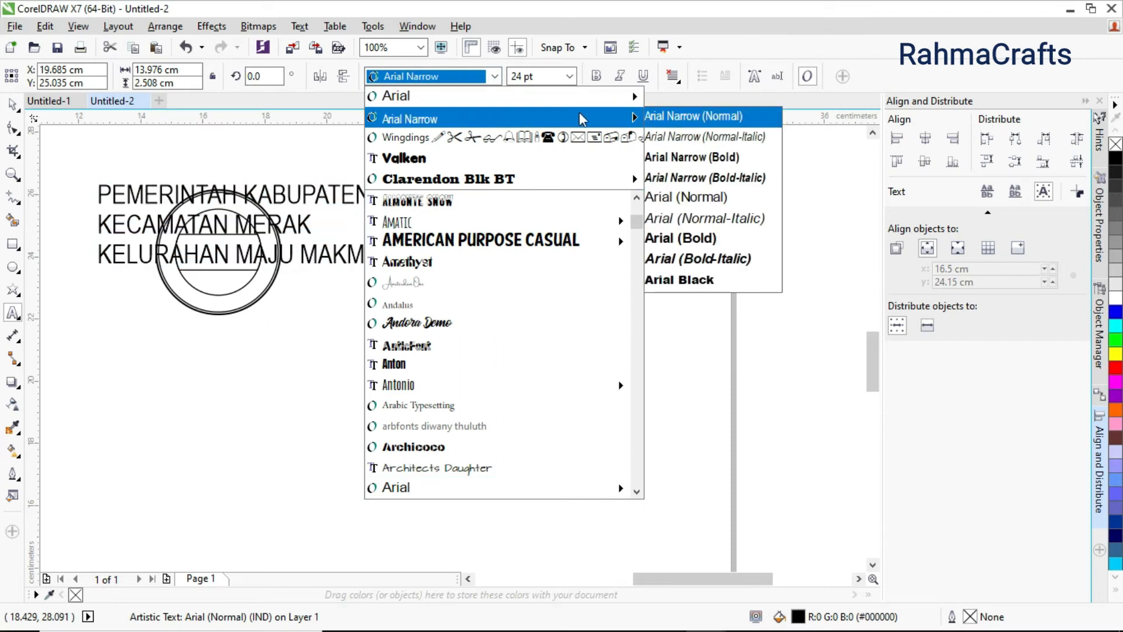
left_click(681, 158)
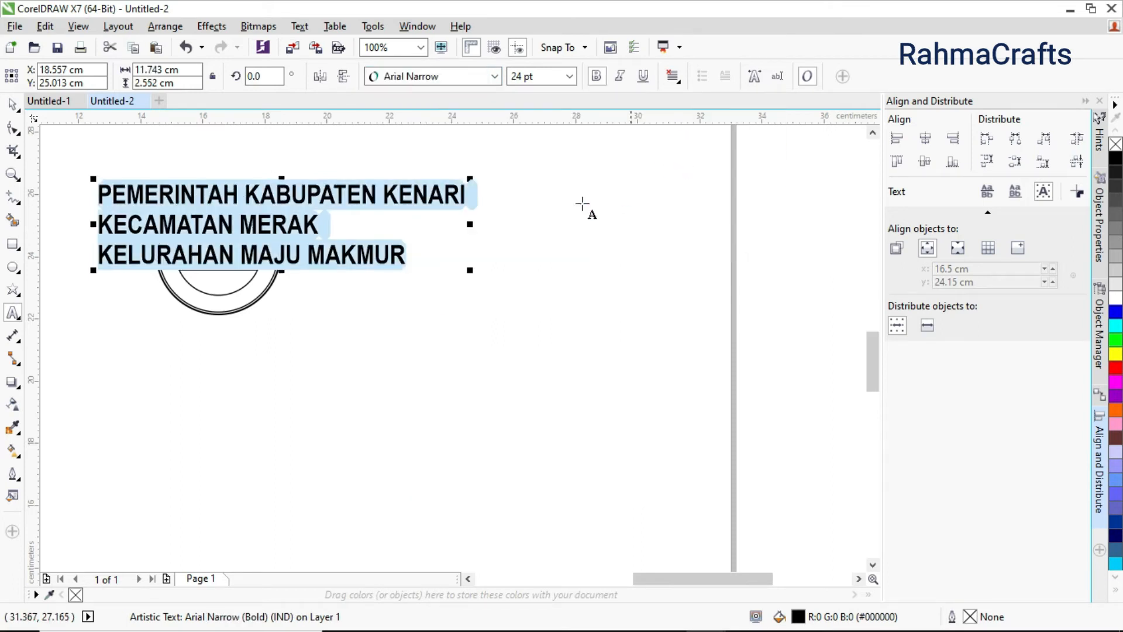
Set the font size of all three text lines to 14 pt.
left_click(571, 77)
left_click(570, 77)
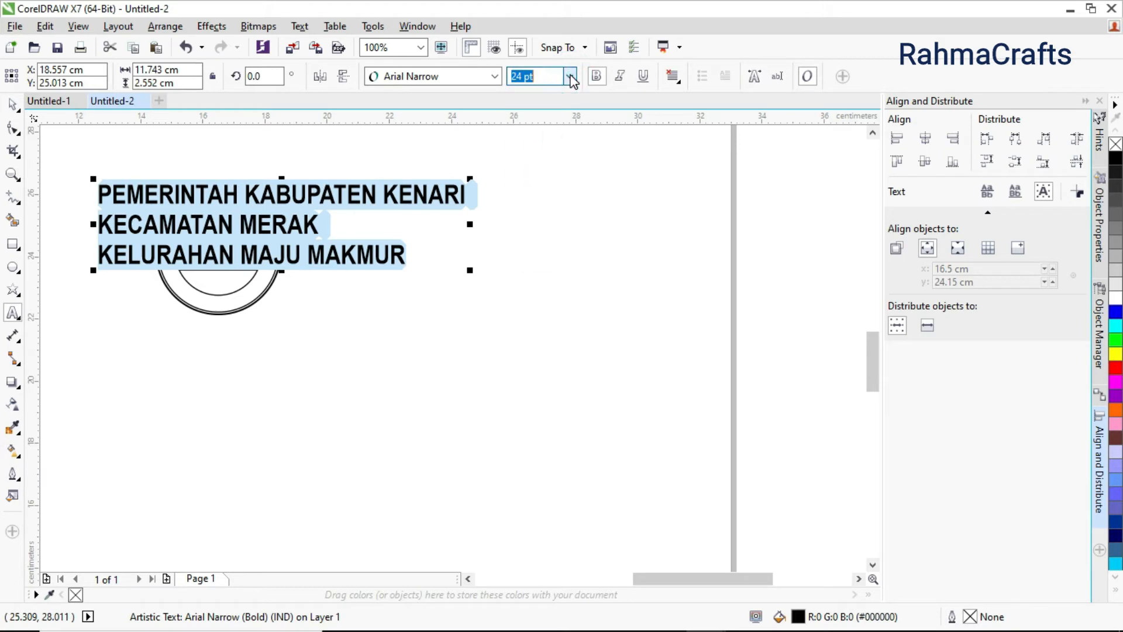
left_click(570, 77)
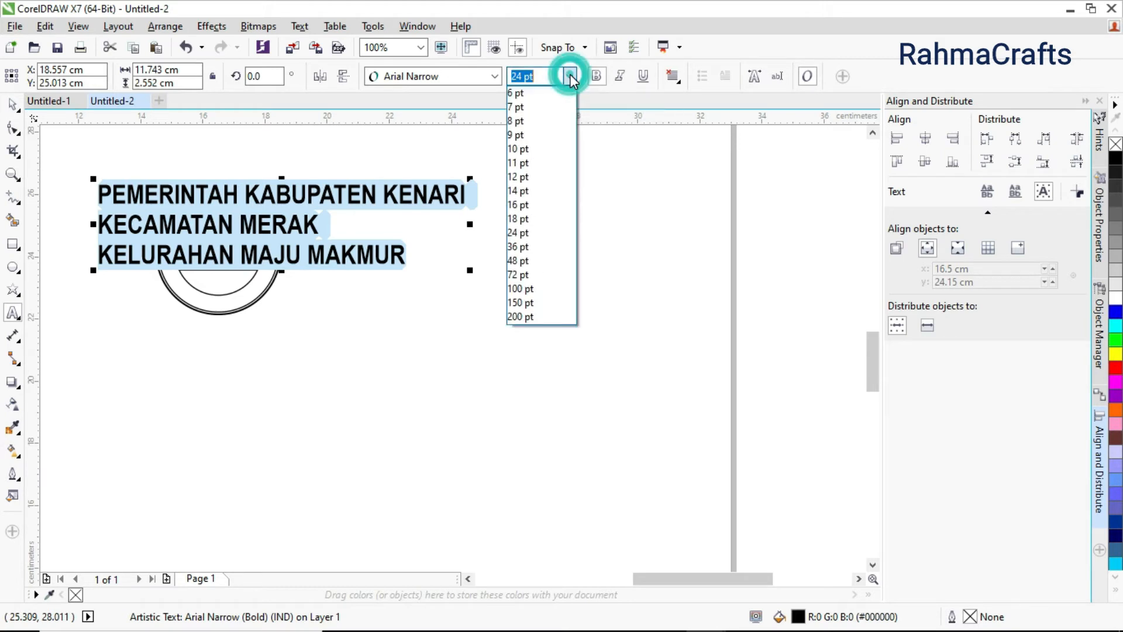
left_click(541, 191)
Move the three-line text off the circles to the blank area at the stamp's upper right.
left_click(18, 106)
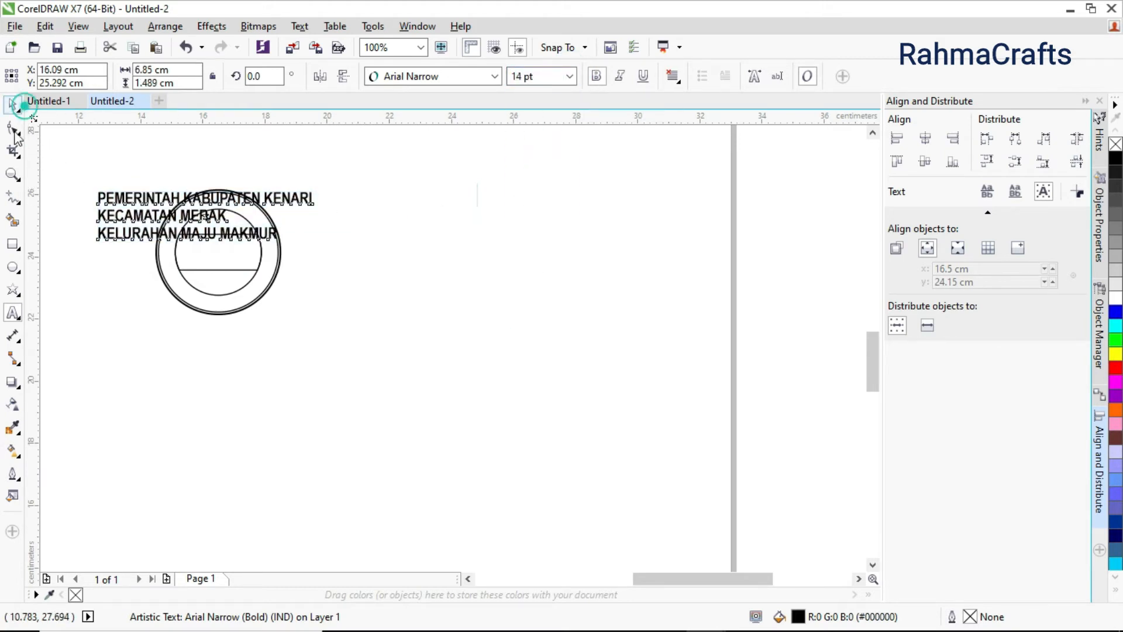
scroll(105, 178, "up", 1)
left_click_drag(302, 254, 642, 188)
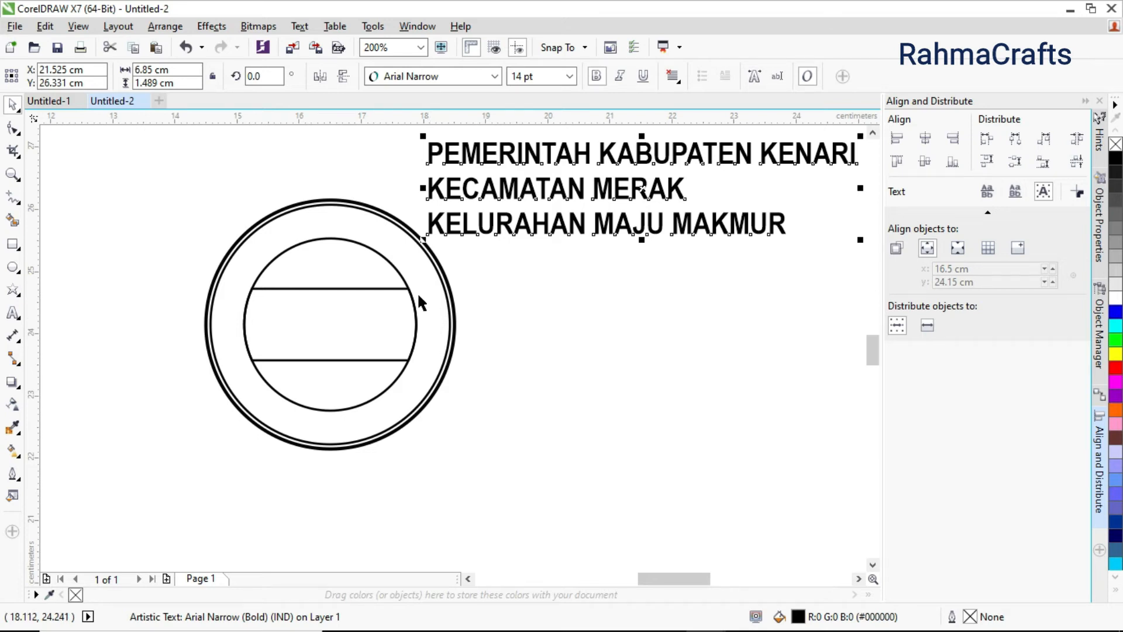
Break the three-line text apart into separate single-line text objects.
left_click(297, 30)
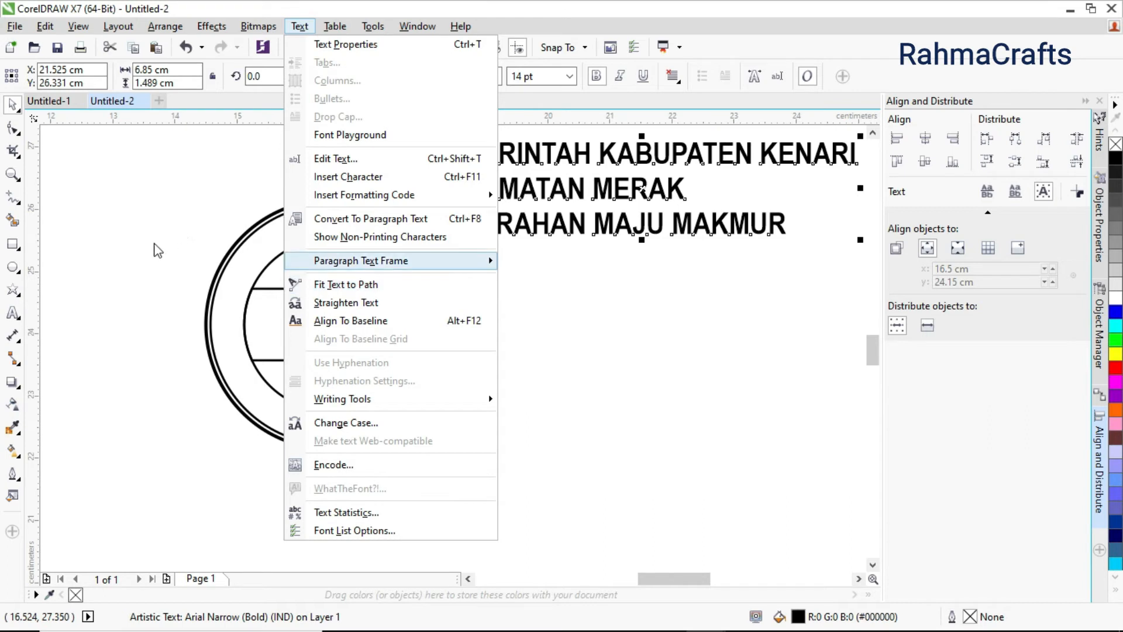
left_click(126, 274)
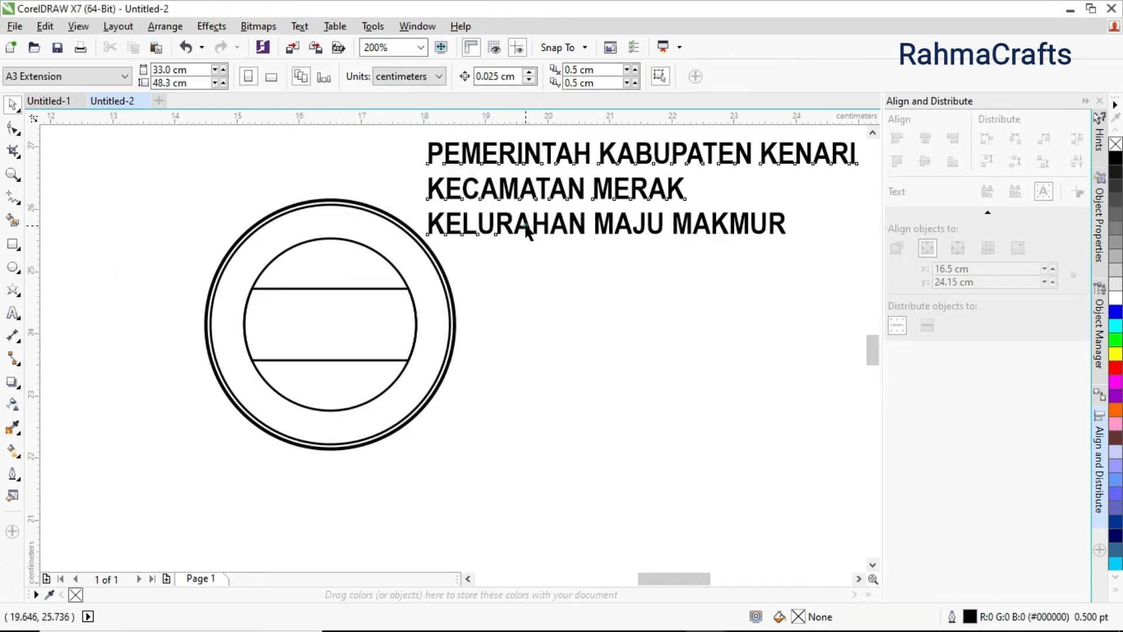
left_click(506, 225)
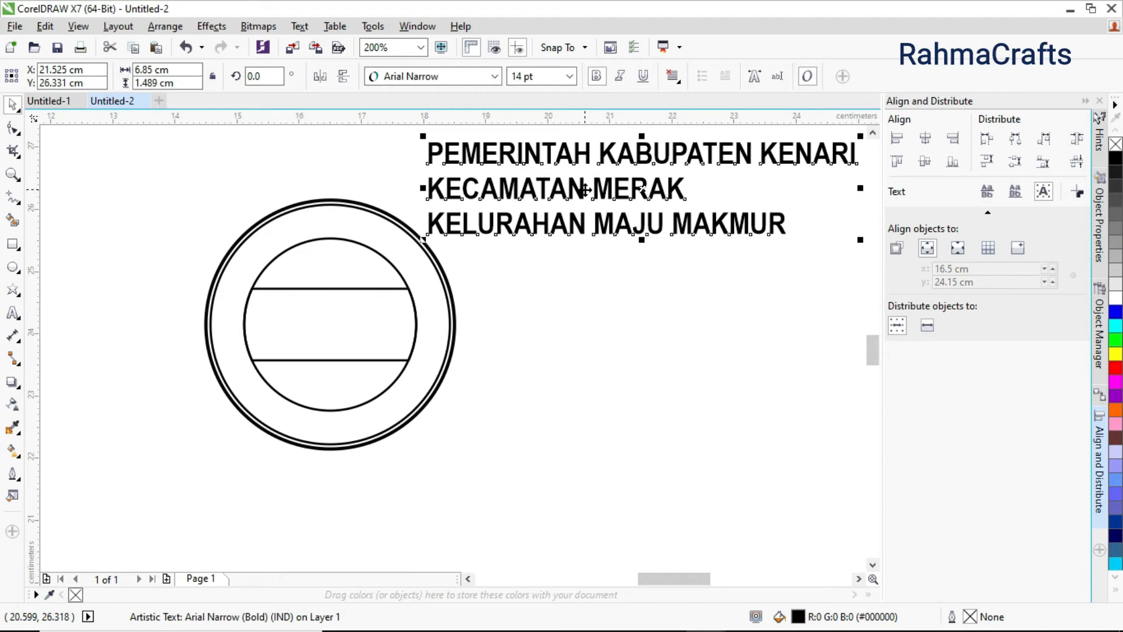
key("ctrl+k")
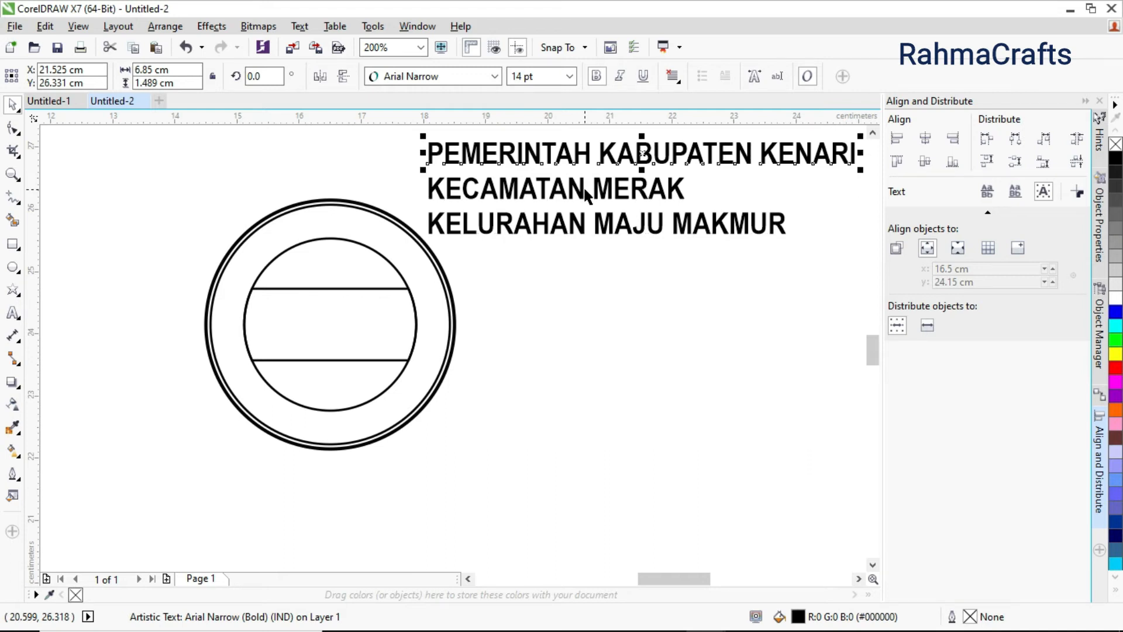
left_click(610, 258)
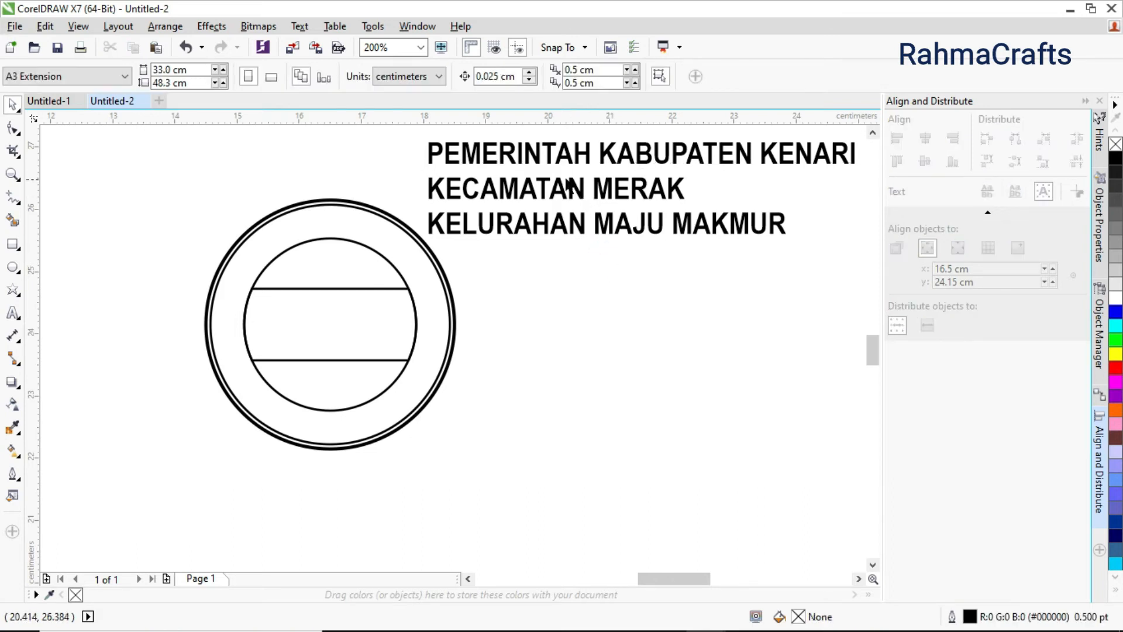
left_click(565, 157)
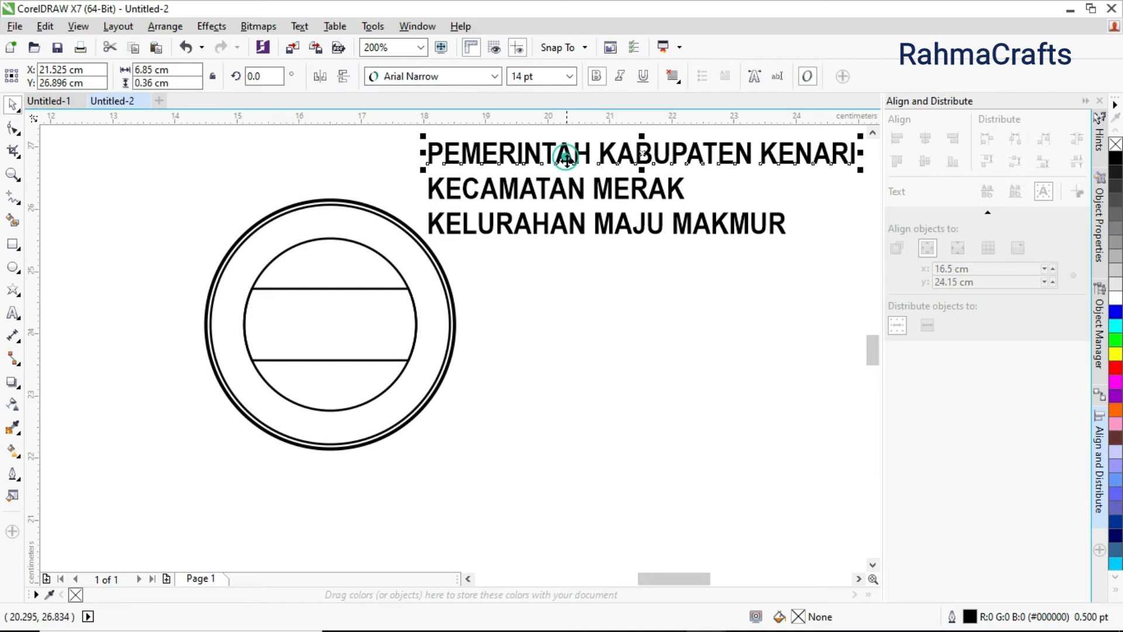
left_click(578, 190)
left_click(582, 233)
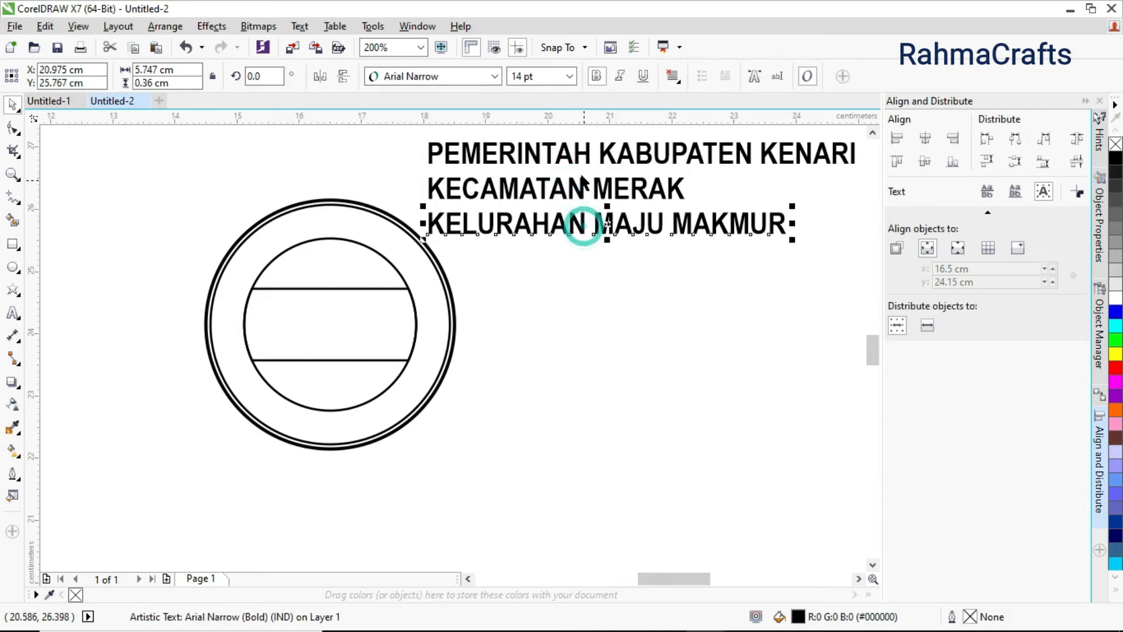
Fit the text "PEMERINTAH KABUPATEN KENARI" to the inner outline of the double outer circle, centred inside its upper arc.
left_click(572, 163)
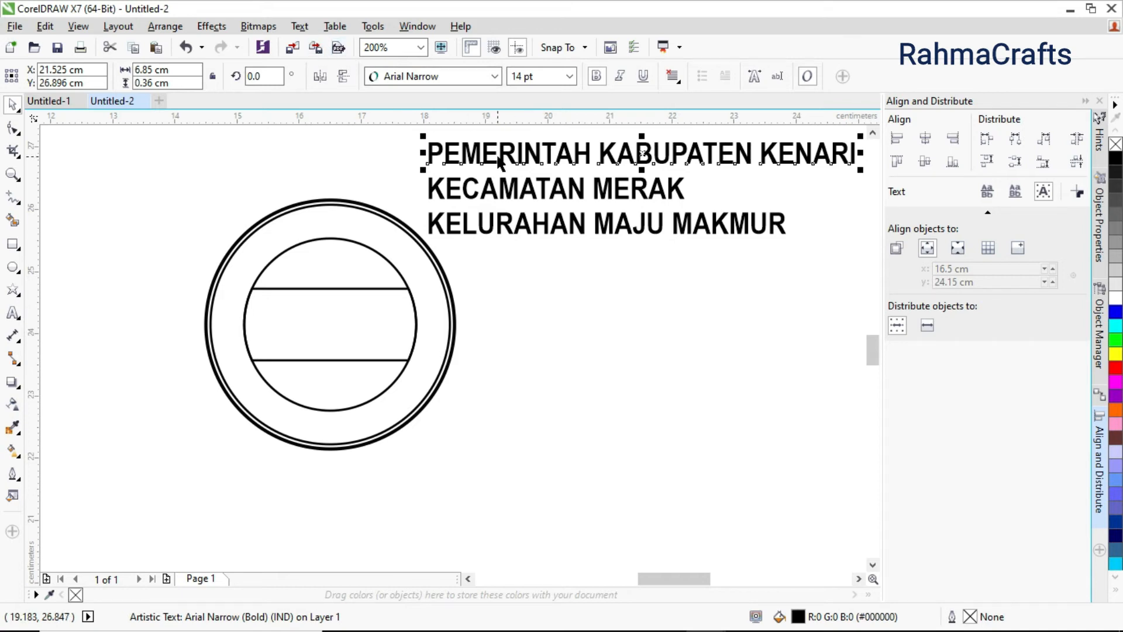
left_click(300, 27)
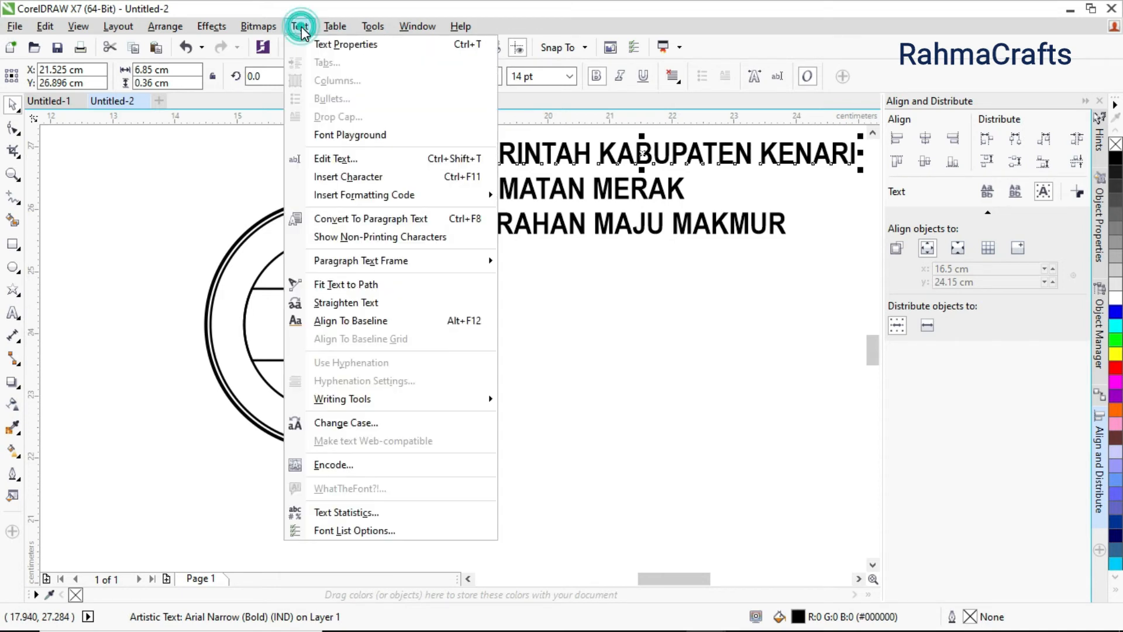
left_click(356, 284)
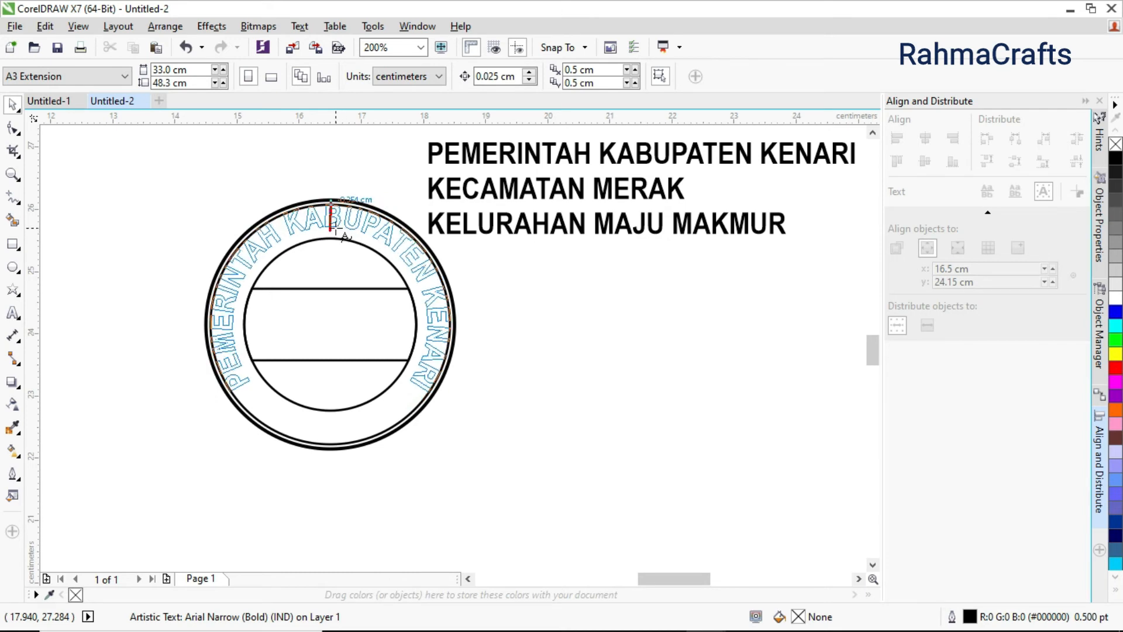
left_click(337, 225)
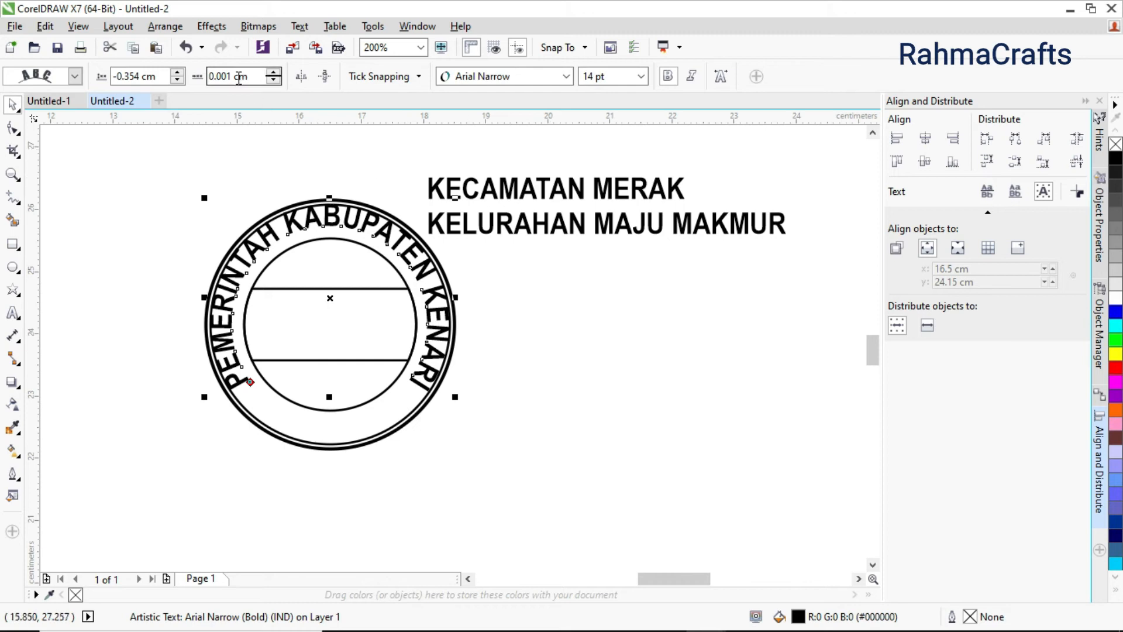
Set the upper curved text's horizontal offset to 0 cm and its font size to 12 pt.
double_click(256, 76)
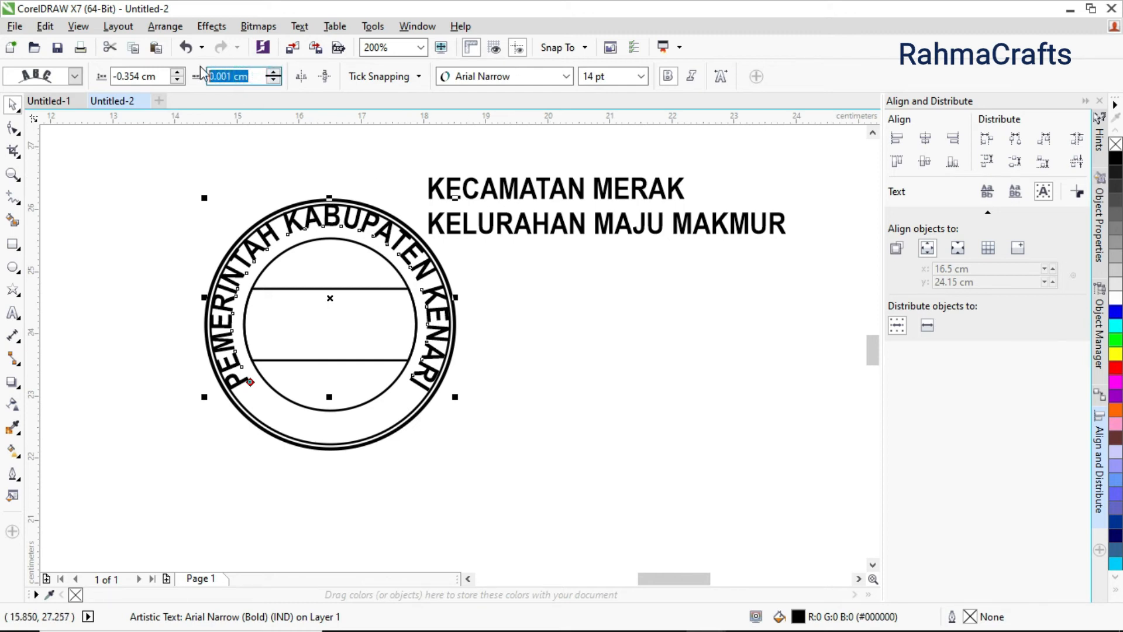
type("0")
key("Return")
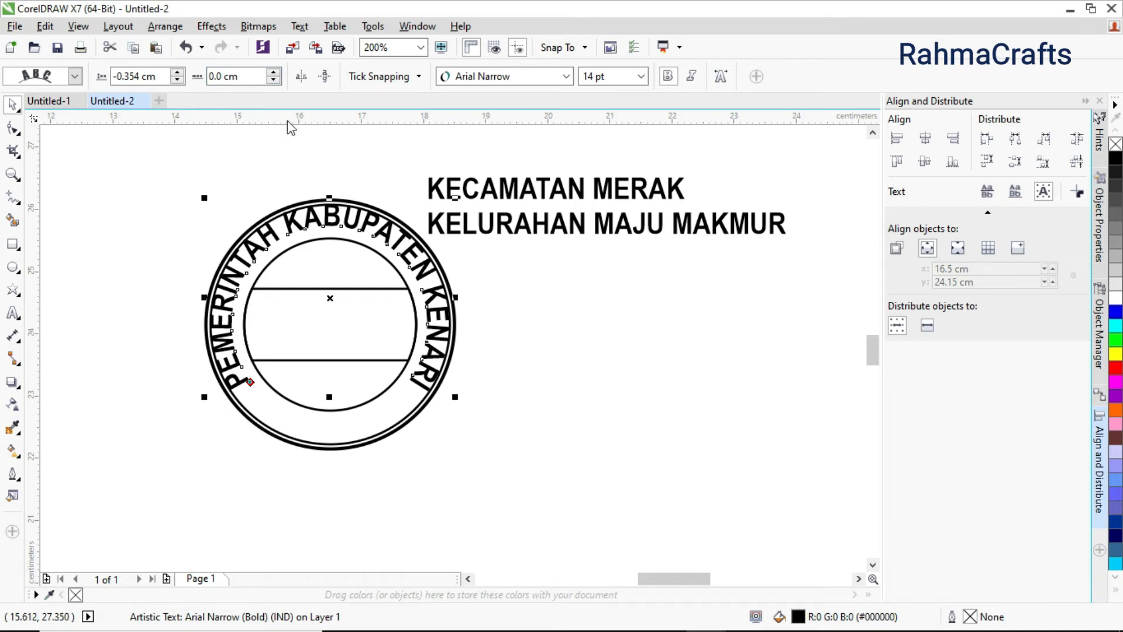
left_click(641, 76)
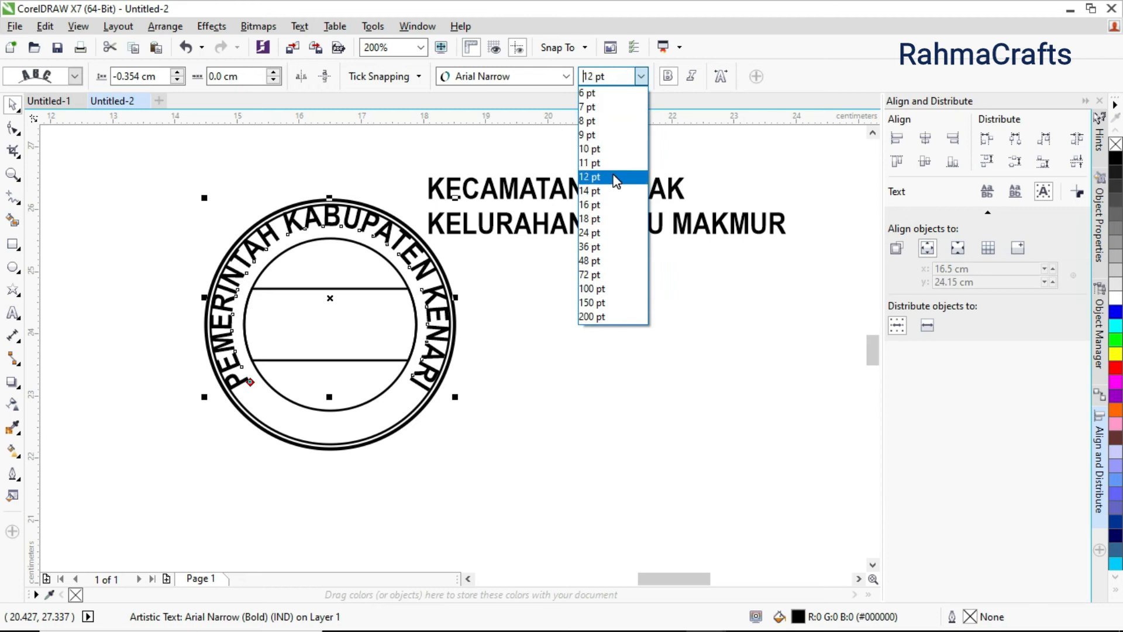
left_click(614, 178)
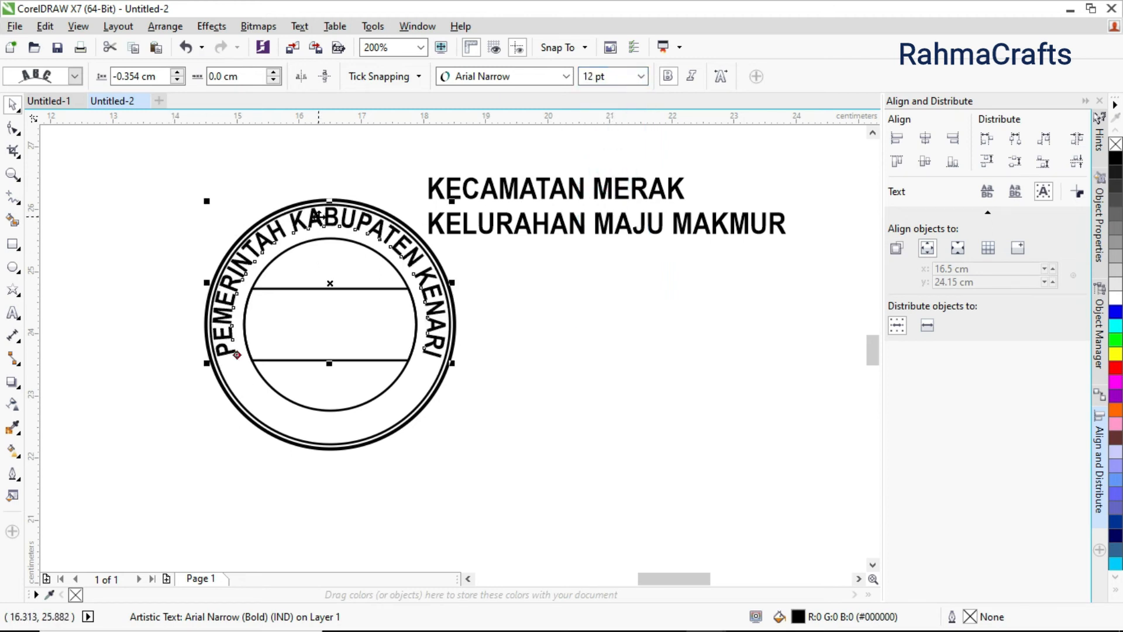
Shift the upper curved text inward to the middle of the ring, at a distance of about -0.424 cm from its path.
scroll(318, 217, "up", 1)
left_click_drag(318, 216, 316, 225)
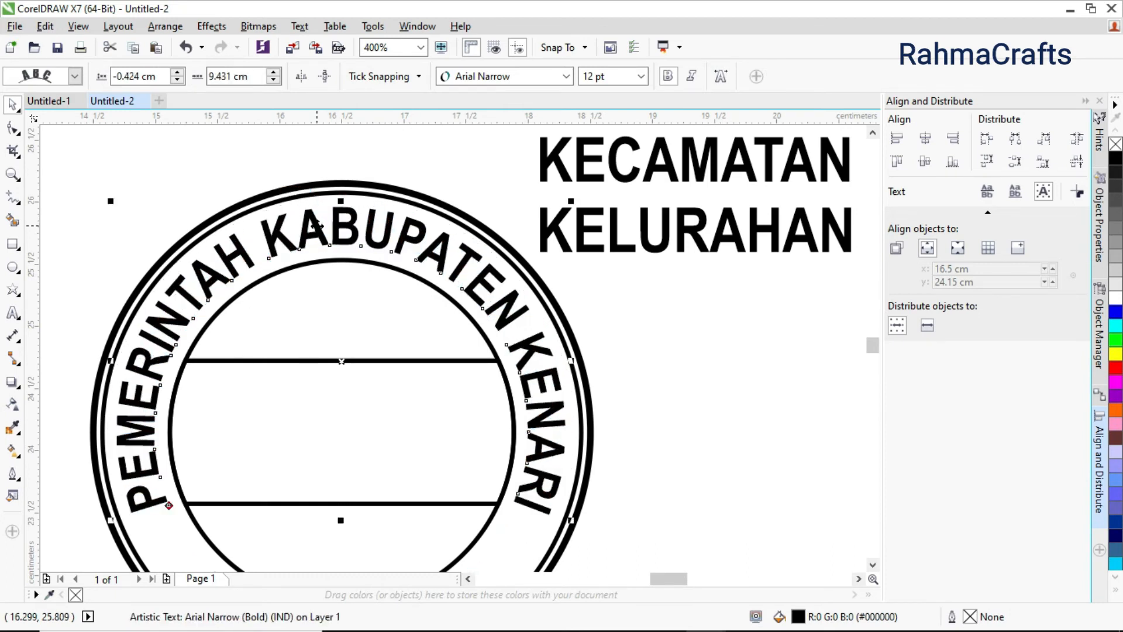
scroll(317, 226, "down", 1)
left_click(306, 145)
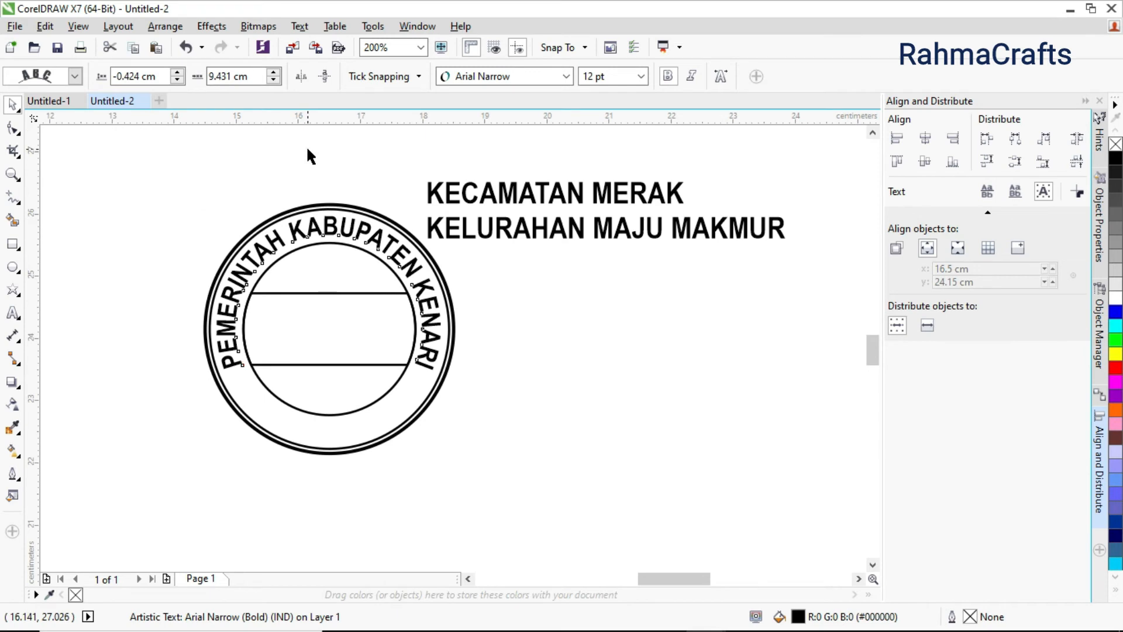
left_click(345, 235)
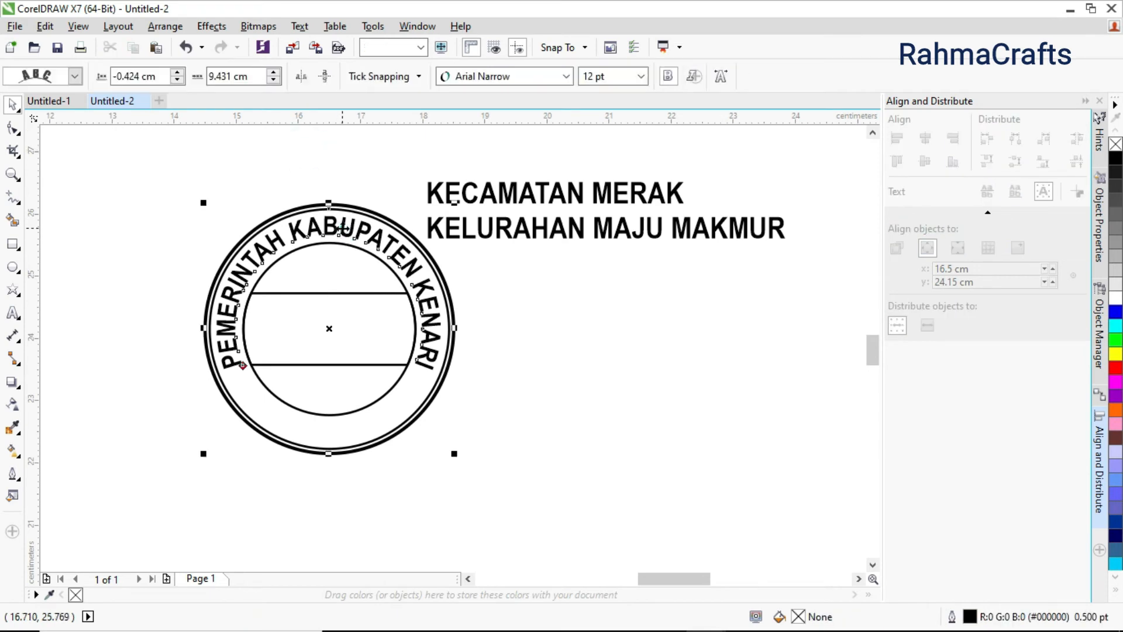
left_click(304, 159)
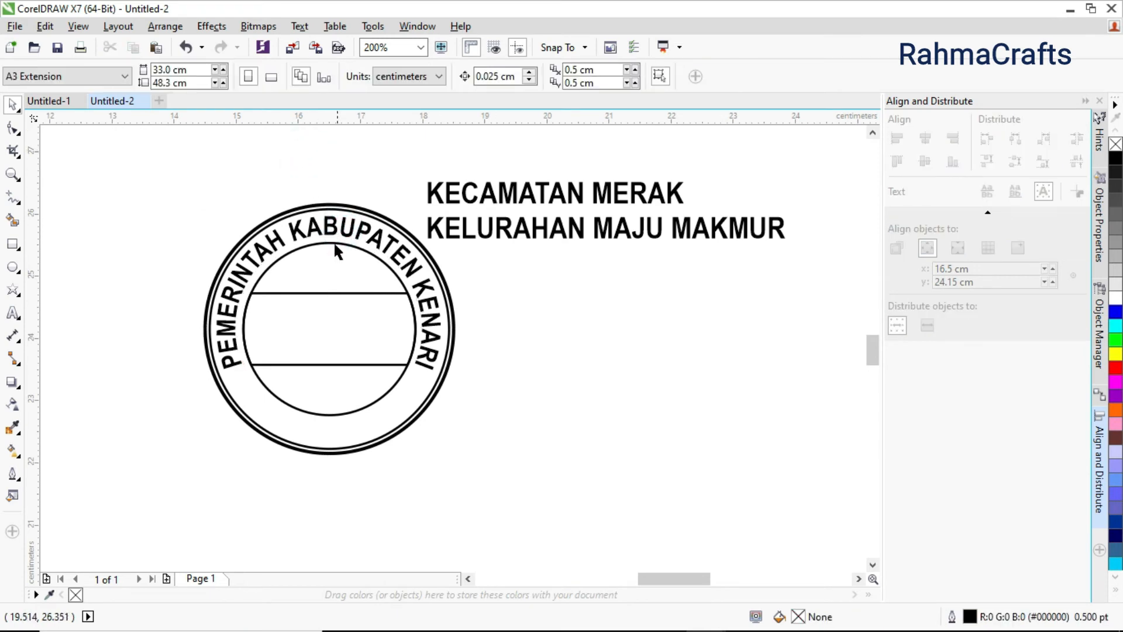
Move "KECAMATAN MERAK" to the blank area beside the stamp's lower part and fit it along the bottom of the inner circle.
left_click(472, 202)
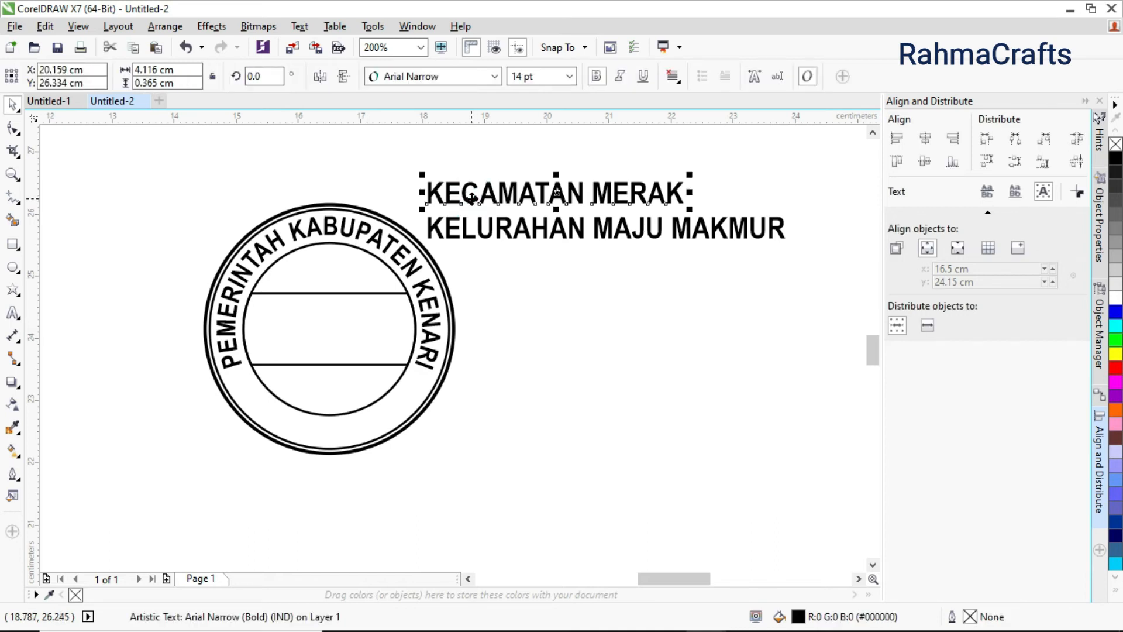
left_click_drag(471, 198, 526, 406)
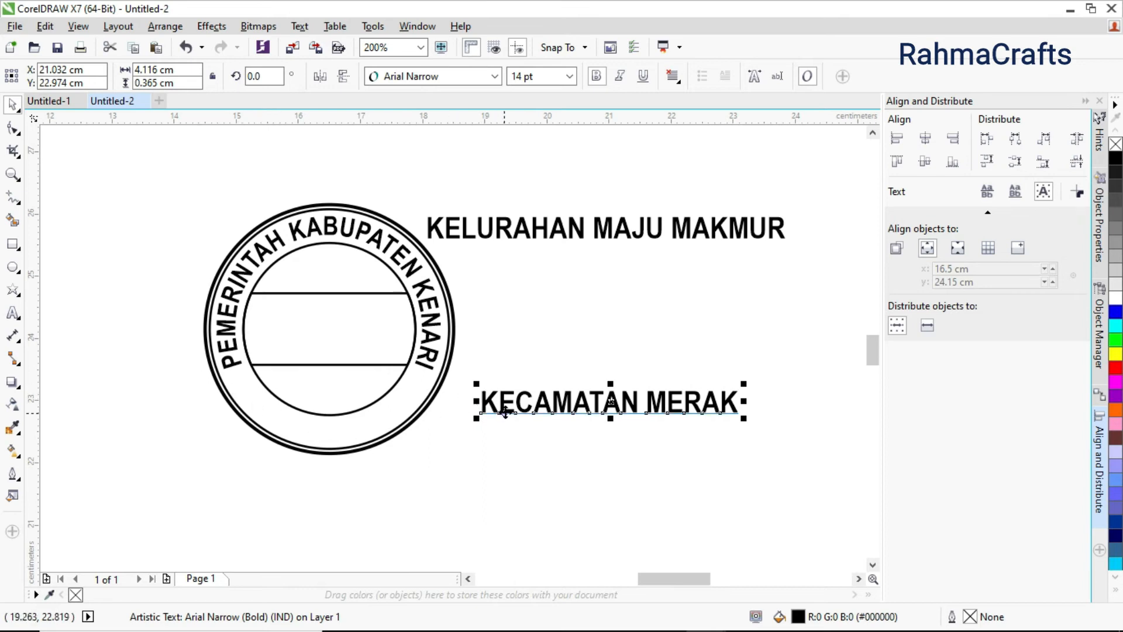
left_click(299, 27)
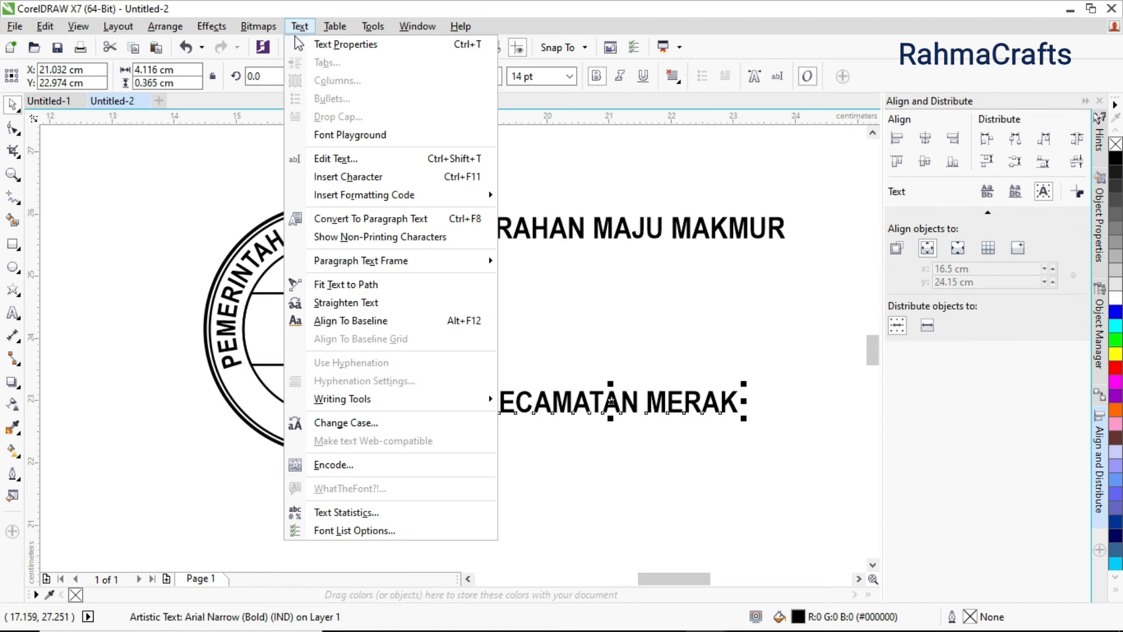
left_click(349, 285)
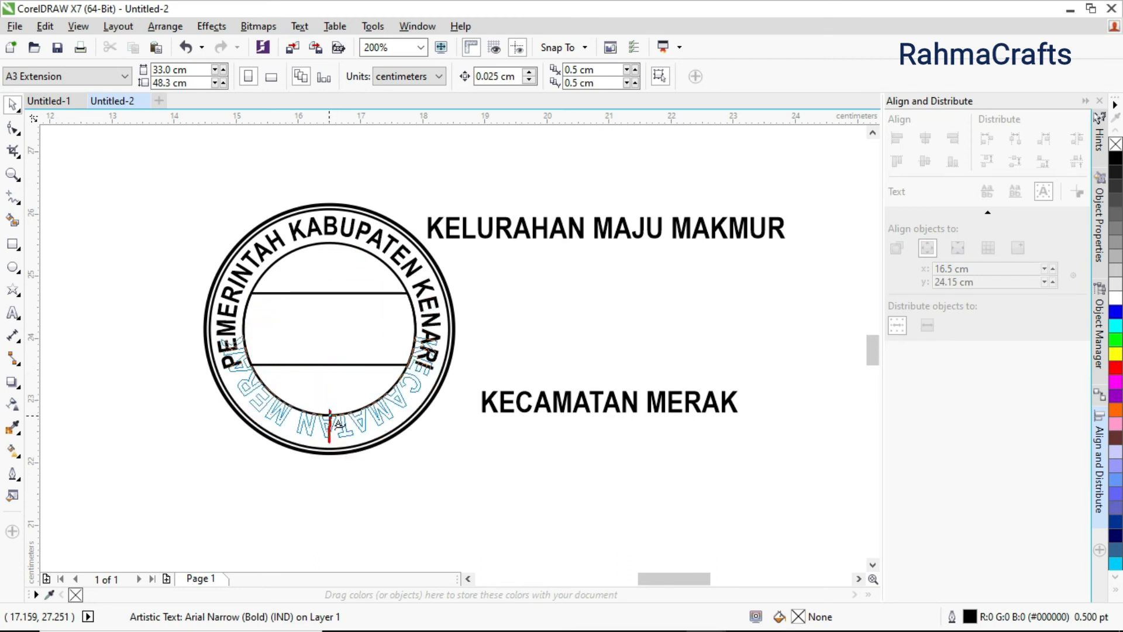
left_click(336, 423)
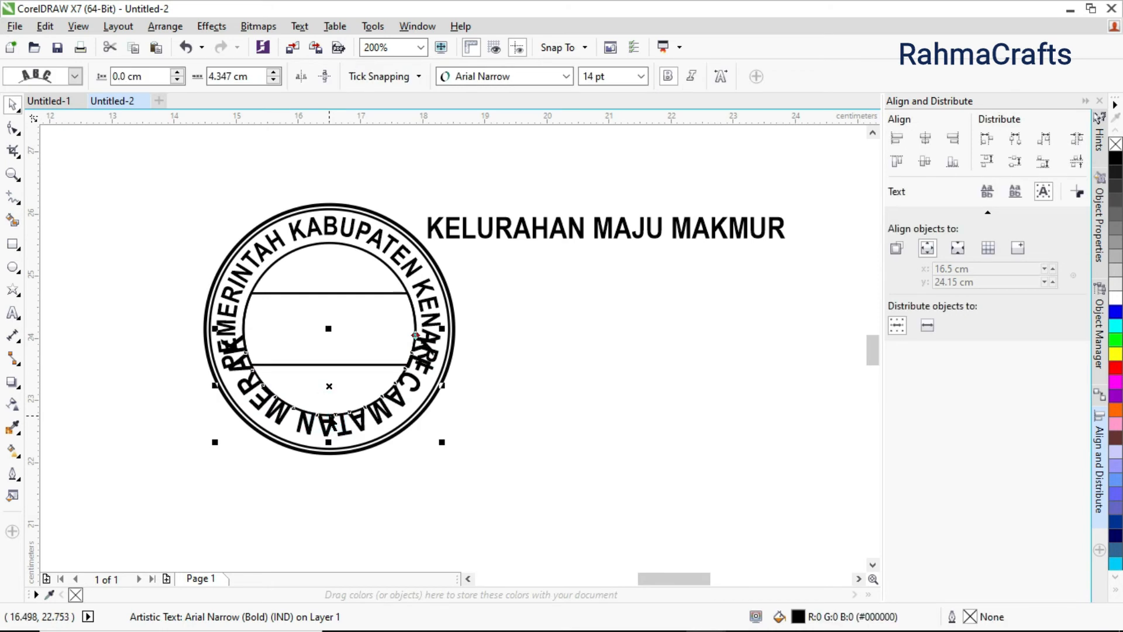
Mirror the "KECAMATAN MERAK" curved text horizontally and vertically, and shift it into the ring about 0.36 cm from the inner circle.
left_click(301, 77)
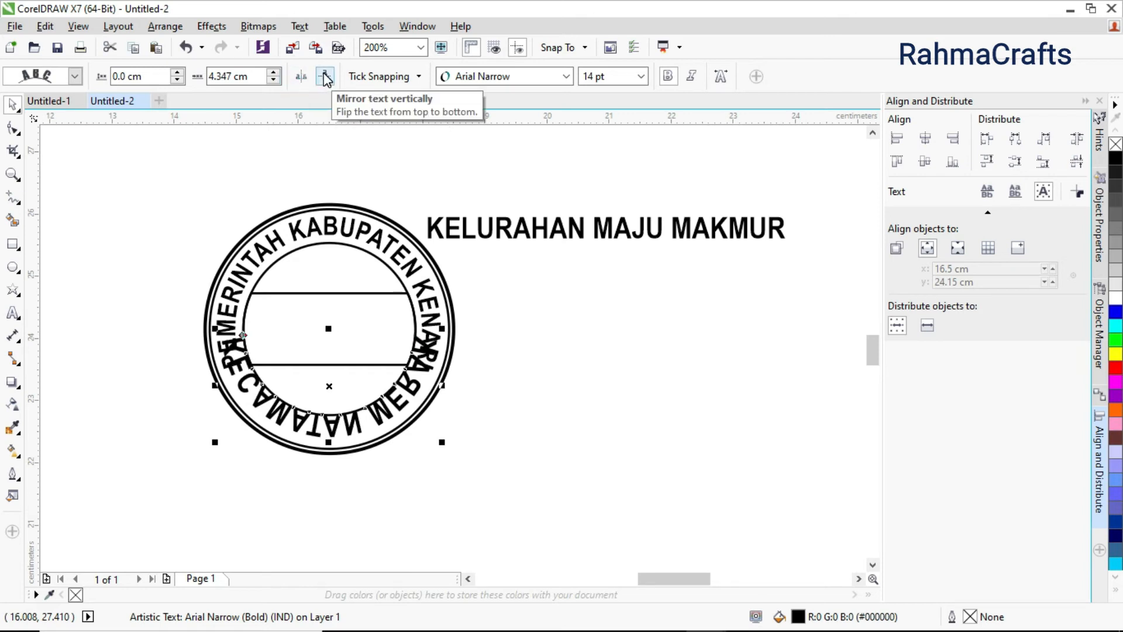
left_click(325, 77)
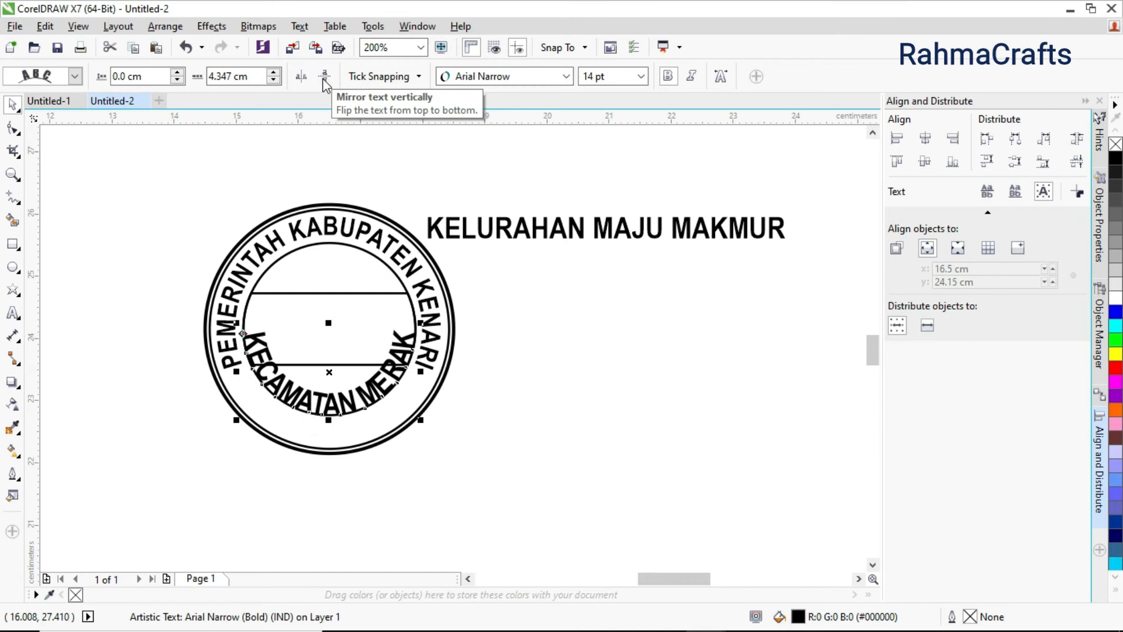
mouse_move(331, 409)
left_mouse_down()
mouse_move(336, 437)
mouse_move(334, 426)
left_mouse_up()
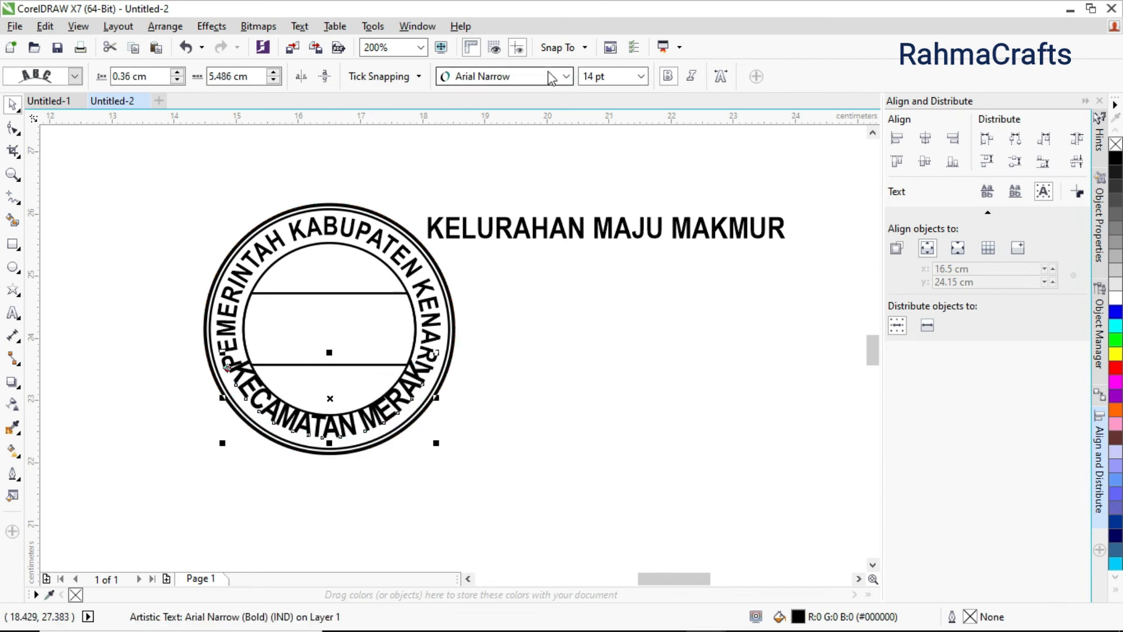
Set the font size of the "KECAMATAN MERAK" curved text to 12 pt.
left_click(641, 76)
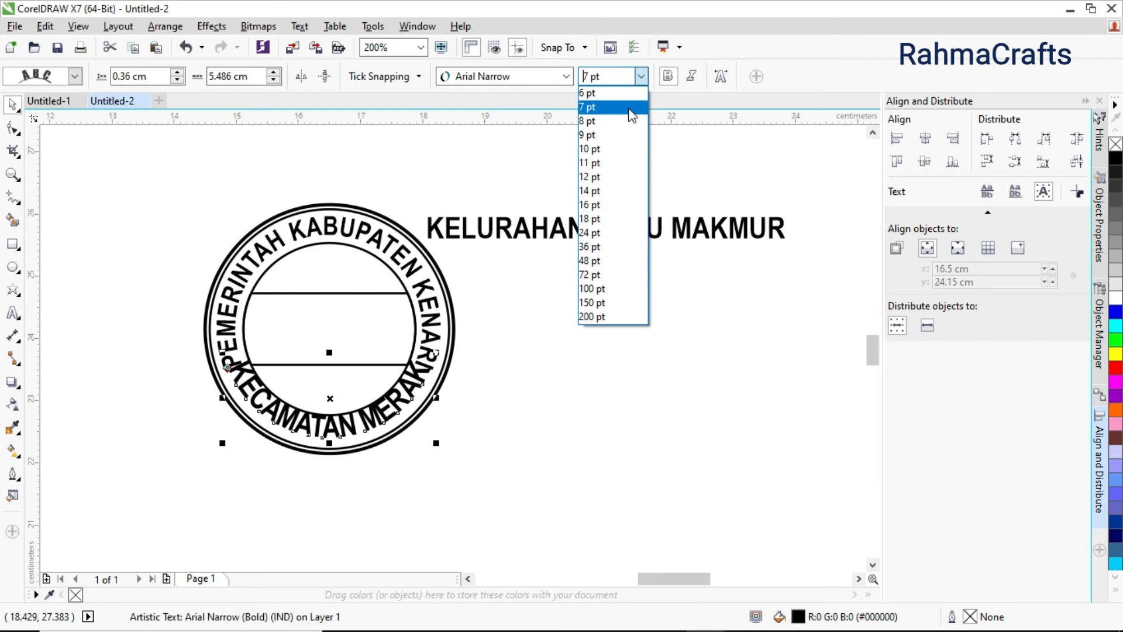
left_click(611, 175)
left_click(611, 175)
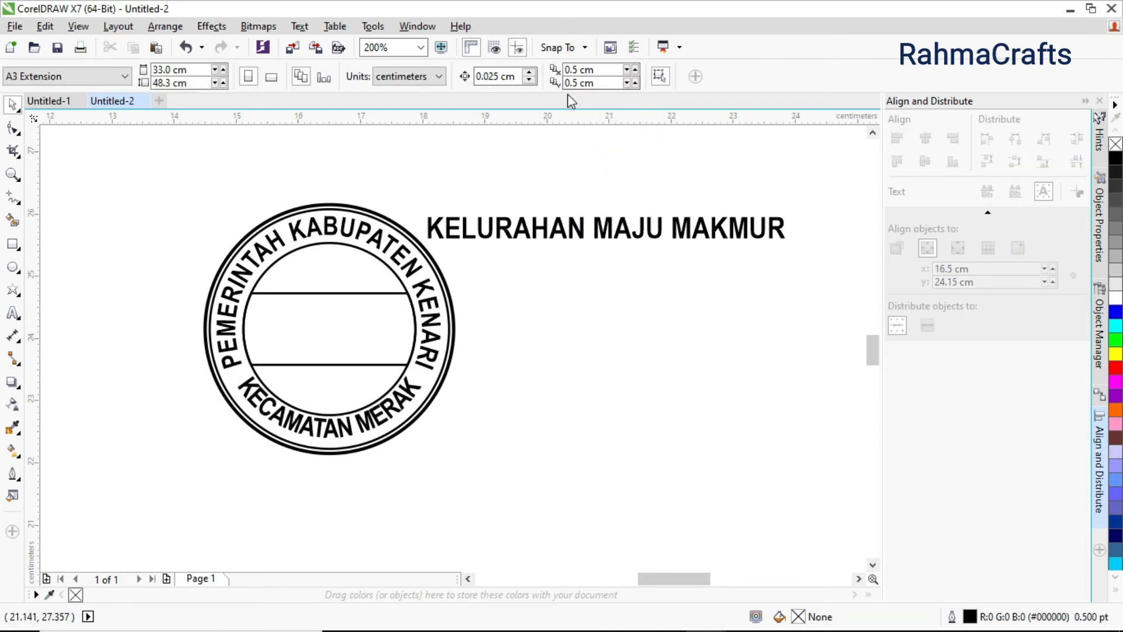
Shift the "KECAMATAN MERAK" curved text outward to the middle of the ring, about 0.42 cm from the inner circle.
scroll(335, 432, "up", 1)
left_click(335, 431)
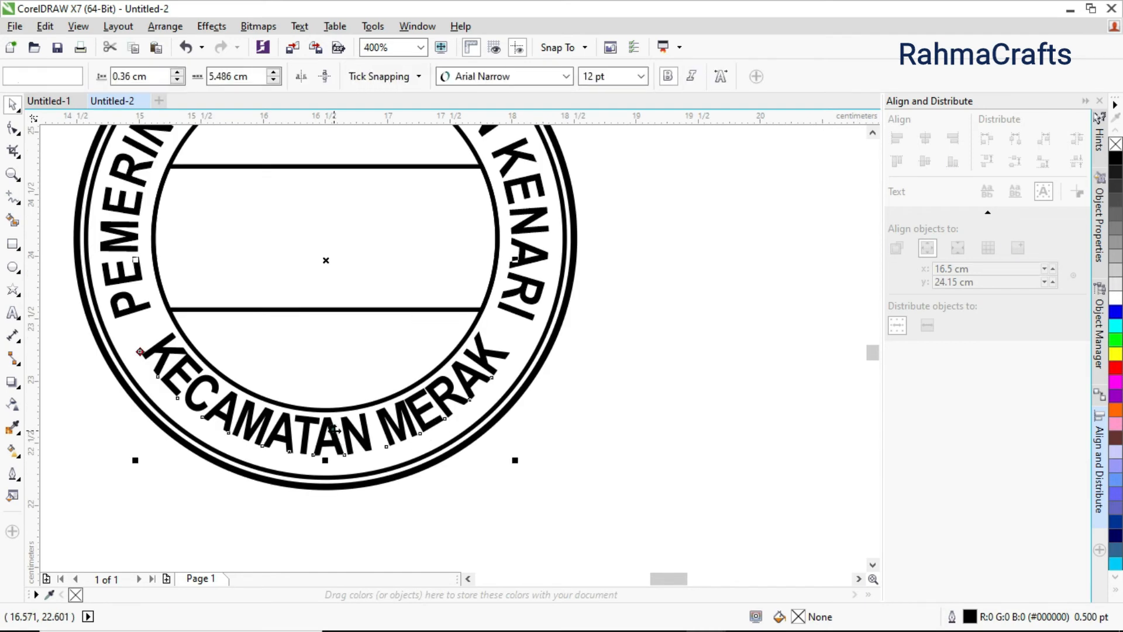
left_click_drag(329, 435, 326, 464)
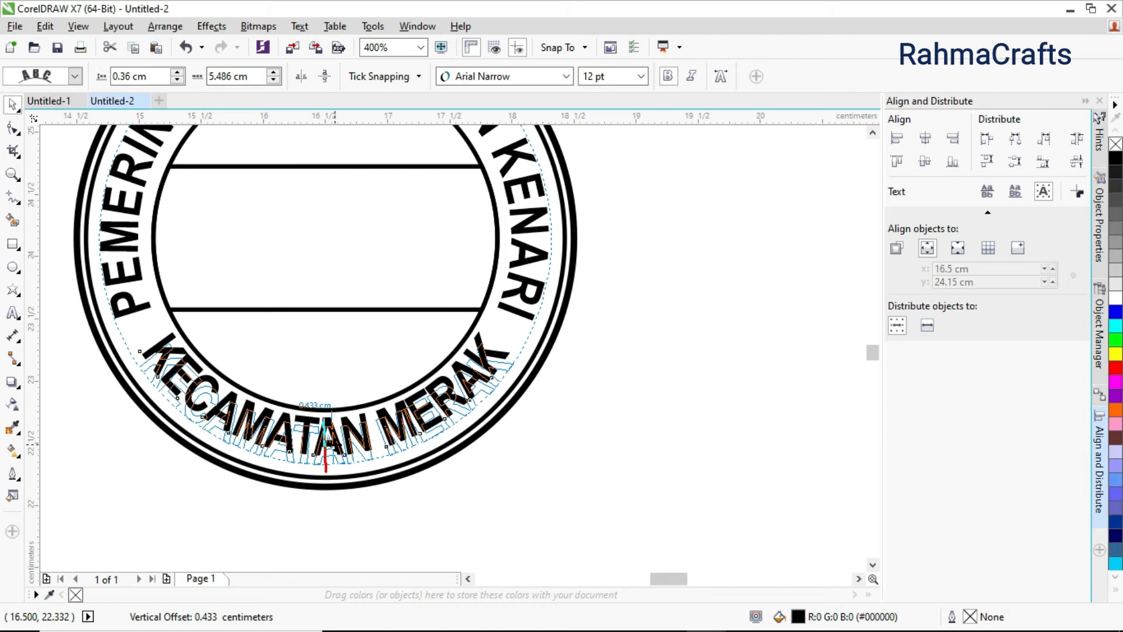
left_click_drag(326, 464, 326, 464)
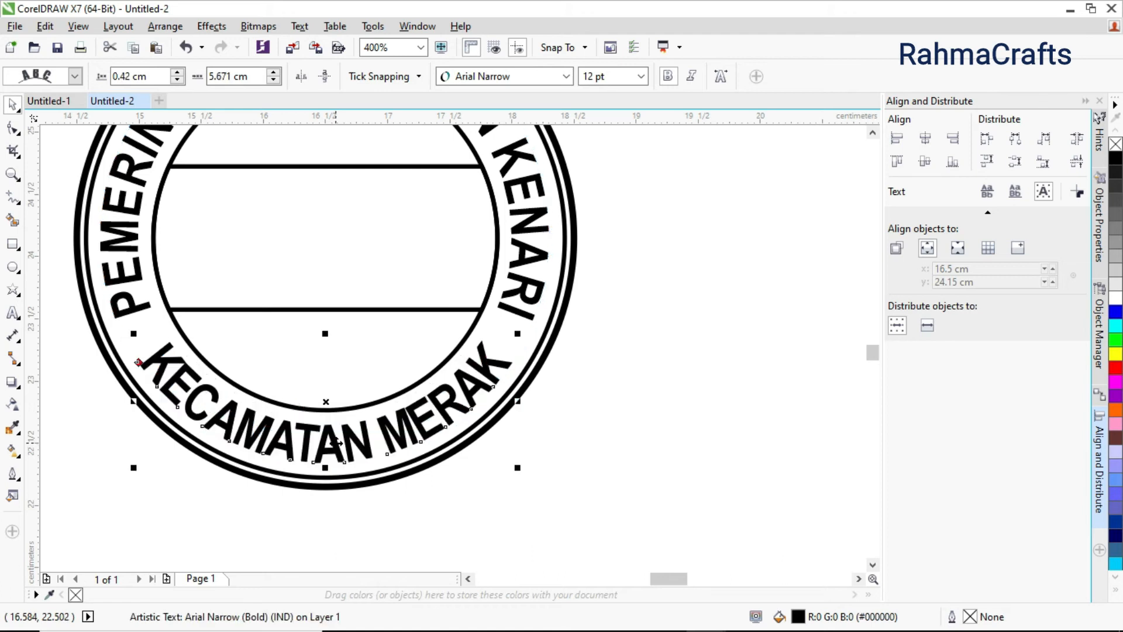
scroll(514, 431, "down", 1)
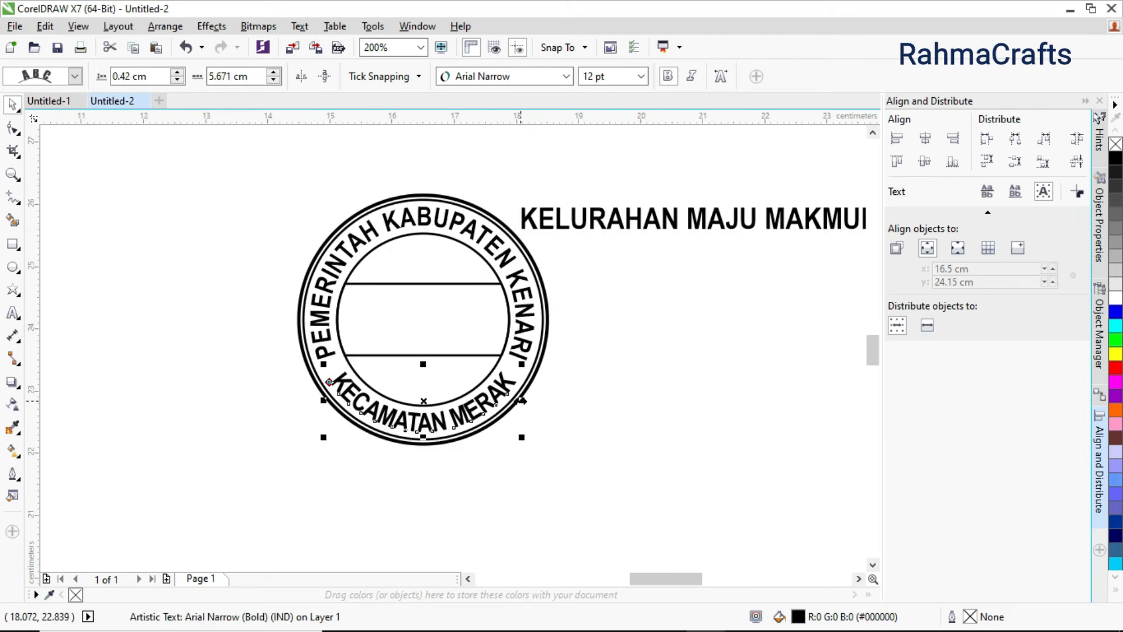
left_click(262, 432)
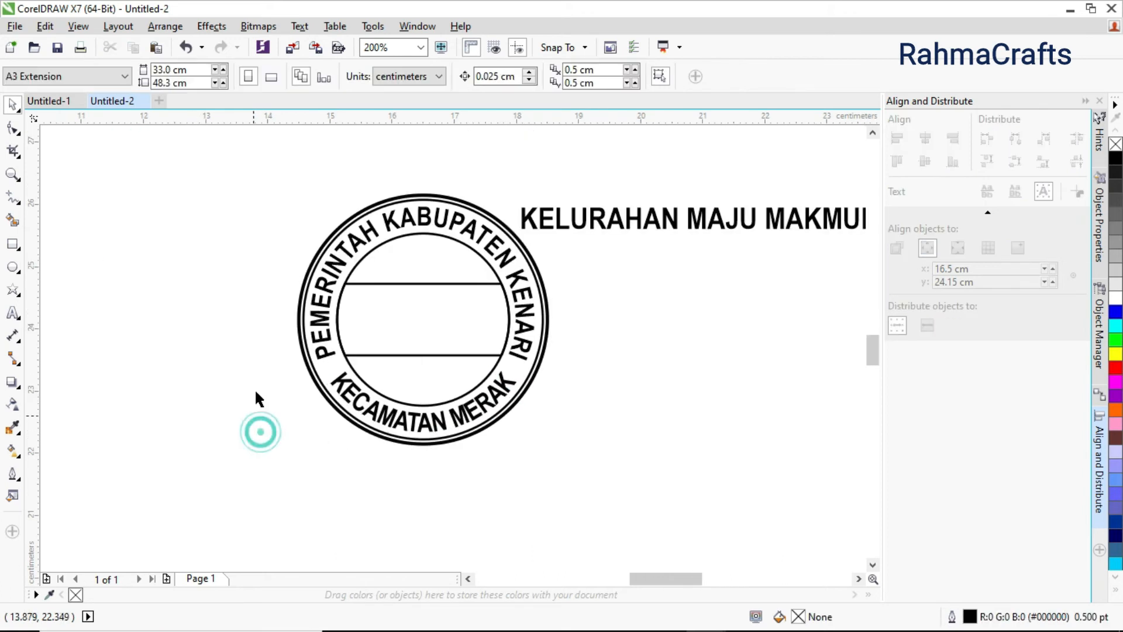
Try to adjust the letter spacing of the upper curved text with the Shape tool.
double_click(525, 316)
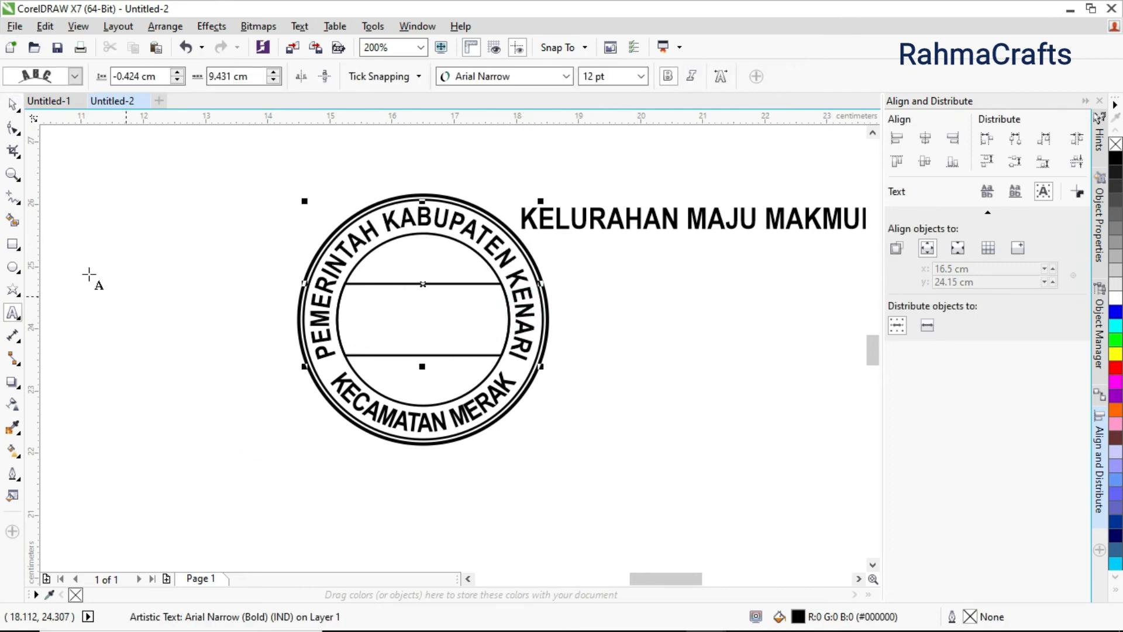
left_click(12, 129)
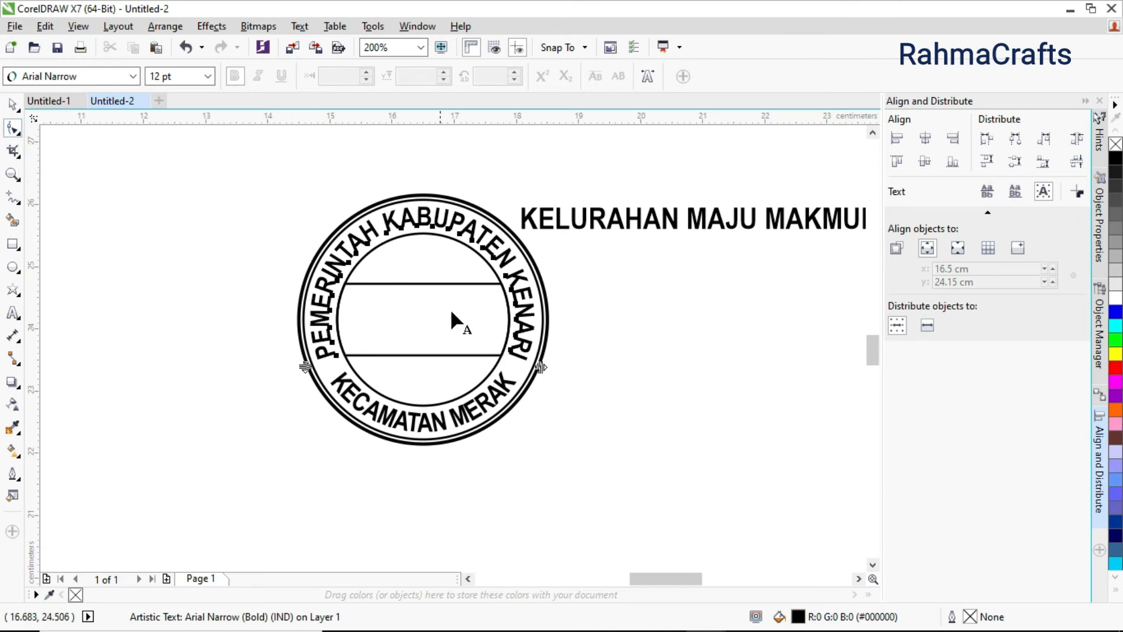
scroll(541, 367, "up", 1)
mouse_move(543, 365)
left_mouse_down()
mouse_move(483, 358)
mouse_move(538, 334)
mouse_move(530, 351)
left_mouse_up()
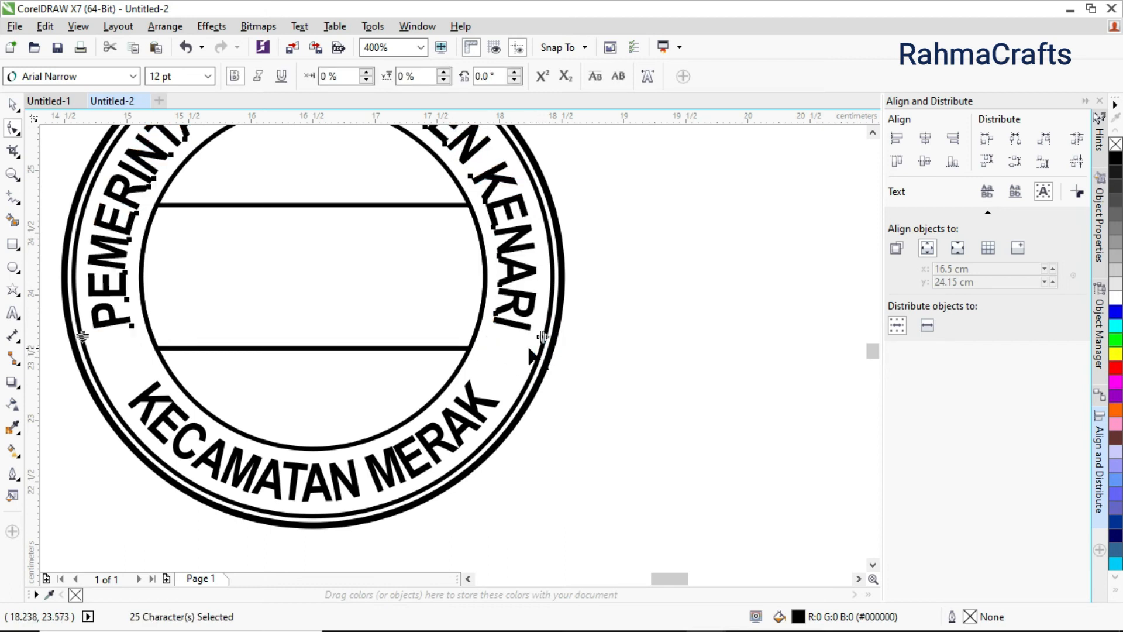
key("F3")
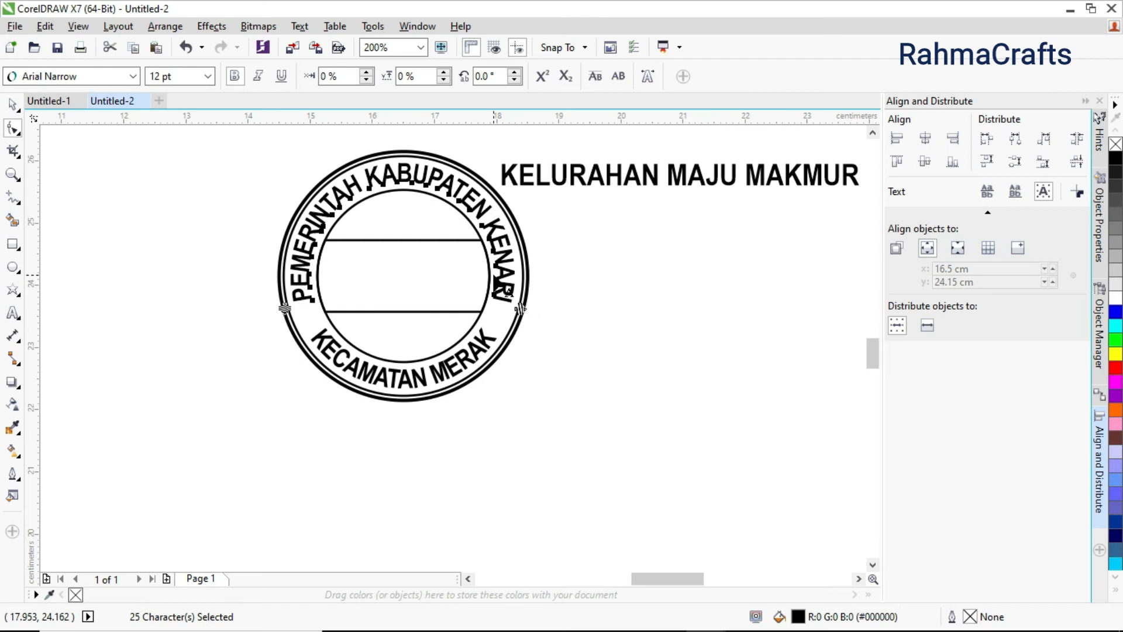
left_click(13, 108)
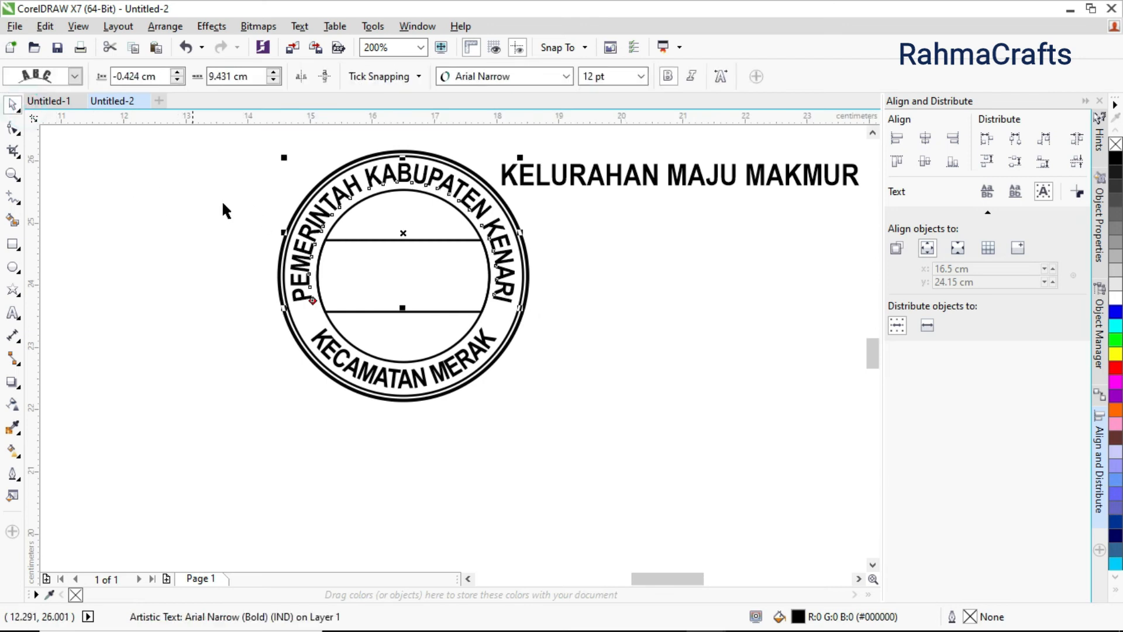
Draw a five-pointed star about 0.22 cm wide in the ring's gap between the start of "PEMERINTAH" and the start of "KECAMATAN MERAK".
left_click(593, 320)
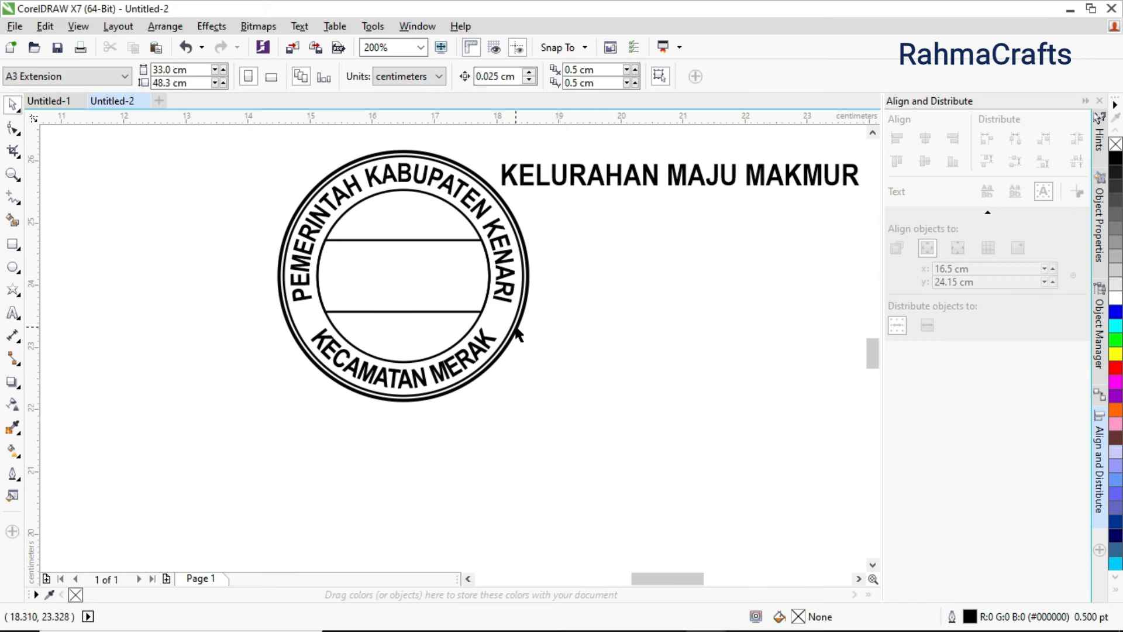
left_click(15, 290)
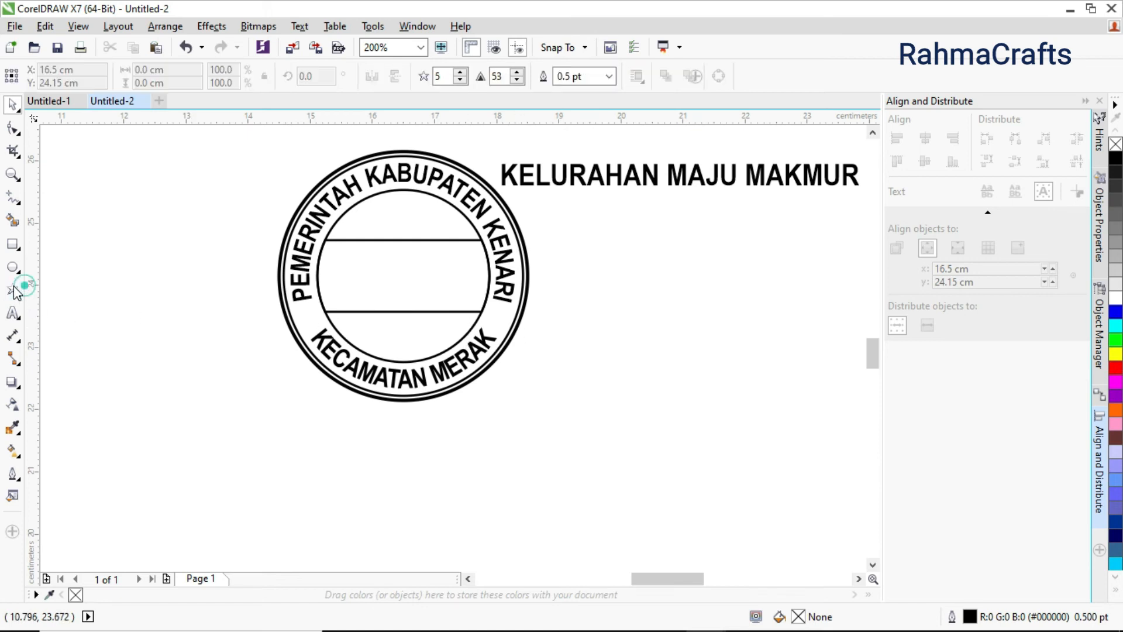
scroll(351, 330, "up", 2)
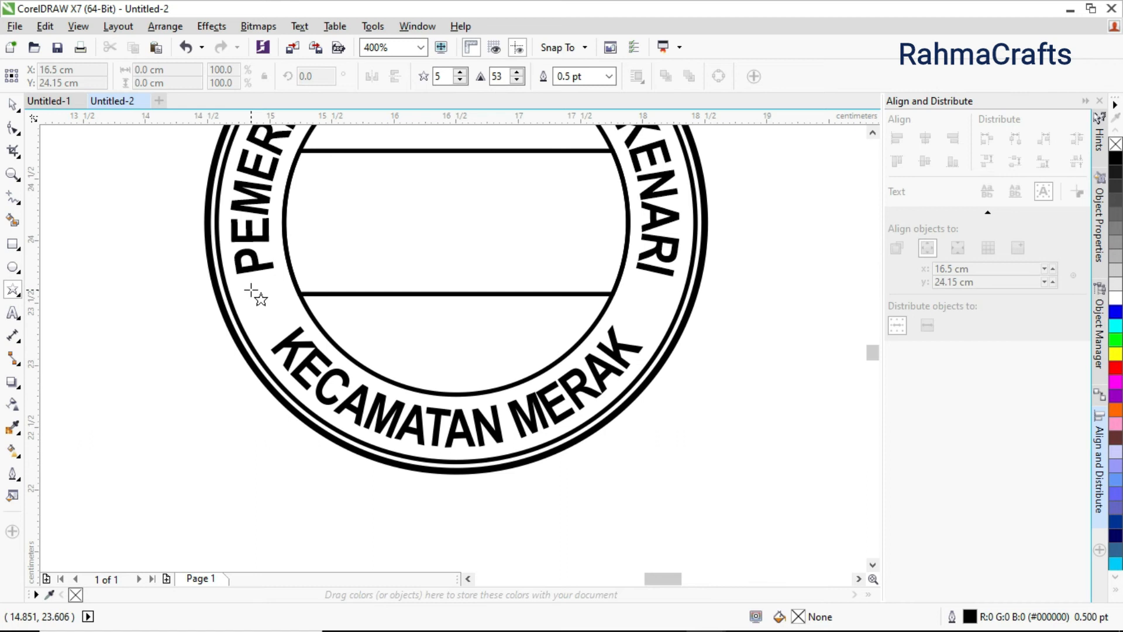
left_click_drag(251, 290, 277, 315)
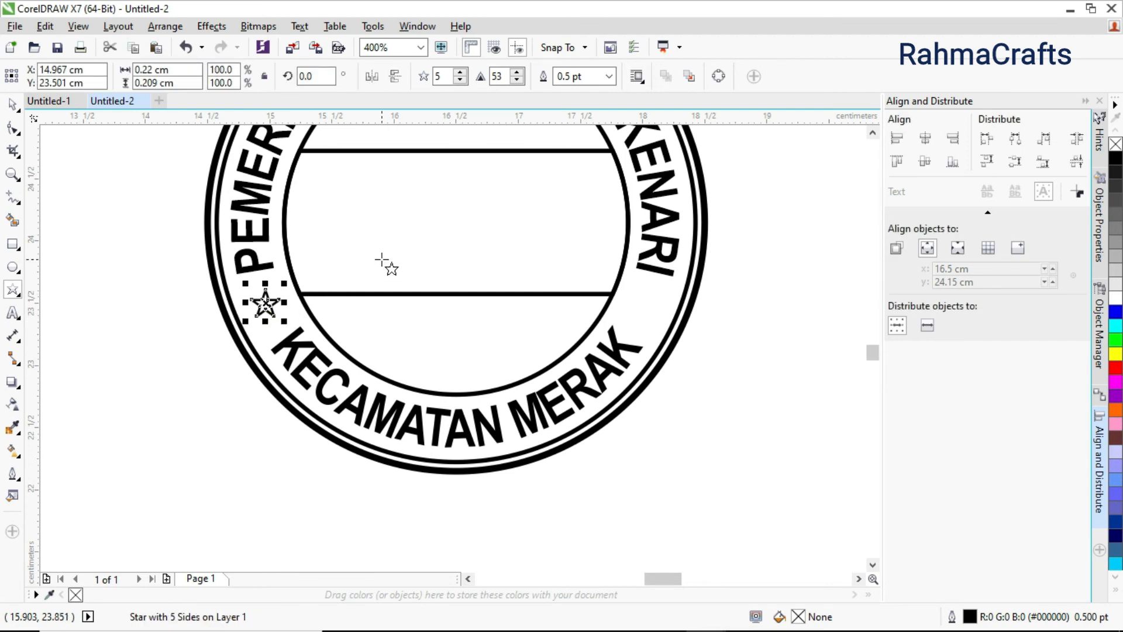
left_click(12, 104)
left_click(151, 296)
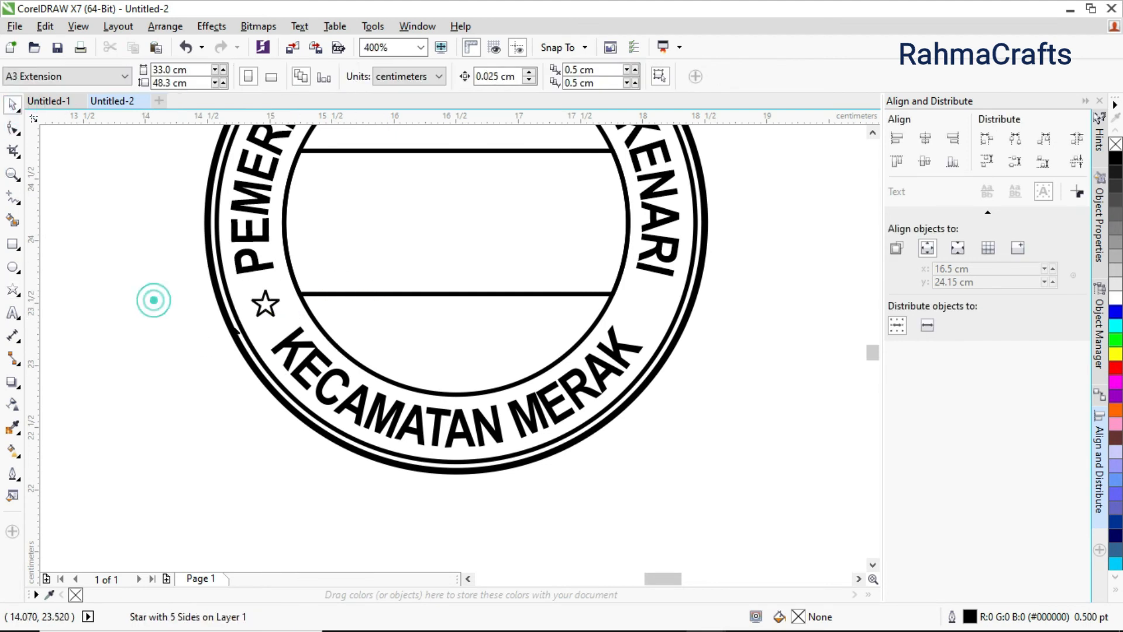
Fill the star with black and remove its outline.
scroll(287, 293, "up", 1)
scroll(262, 309, "up", 1)
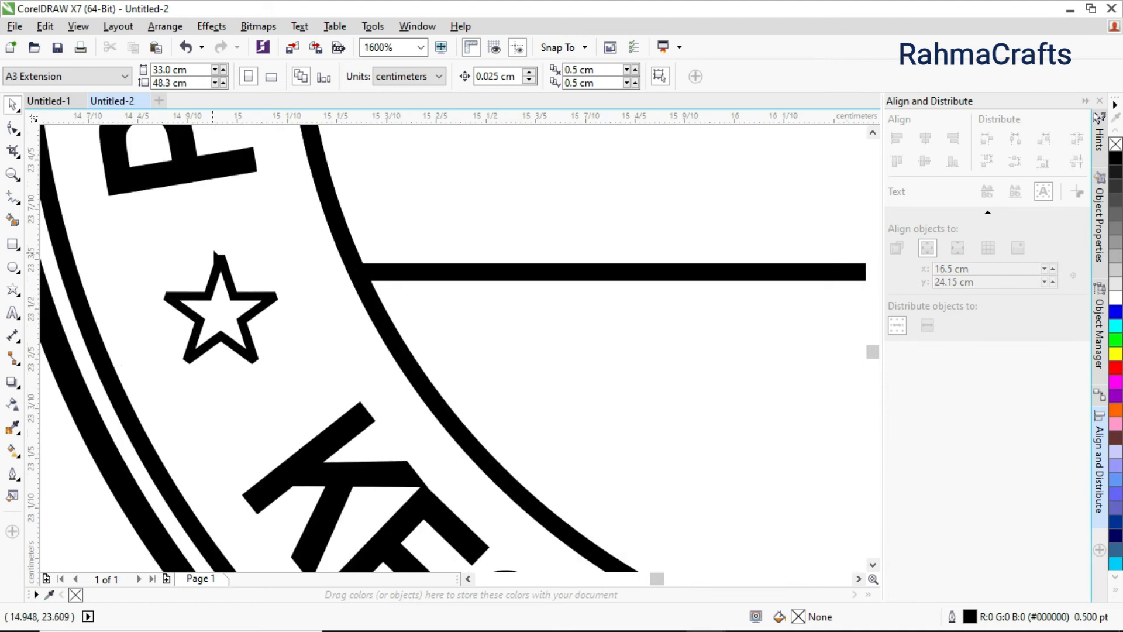
left_click(257, 363)
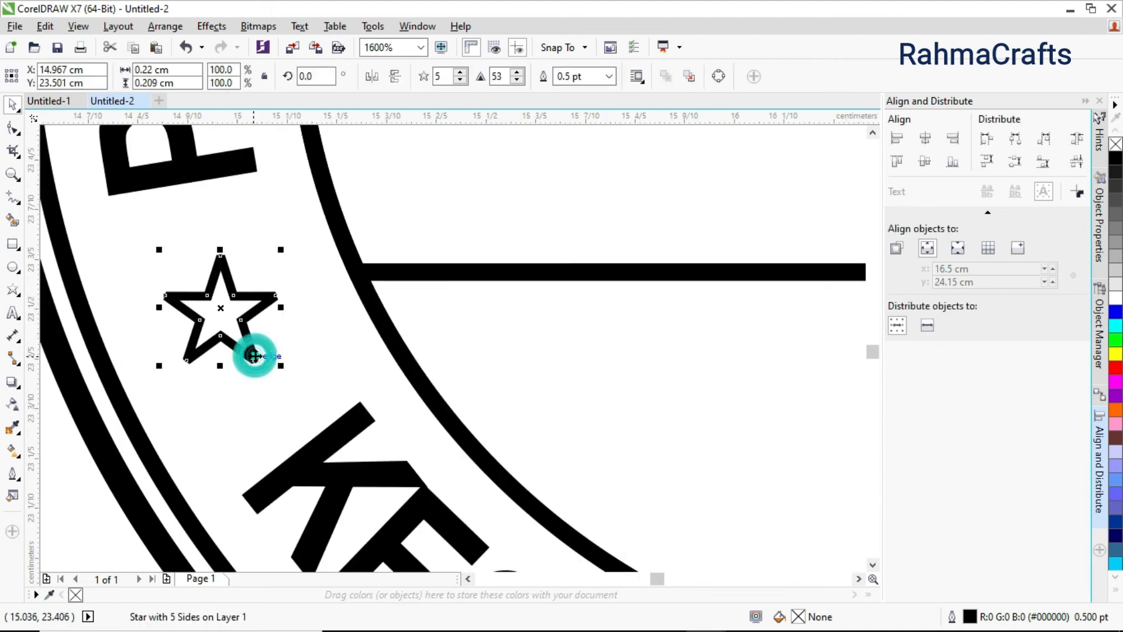
left_click(1116, 155)
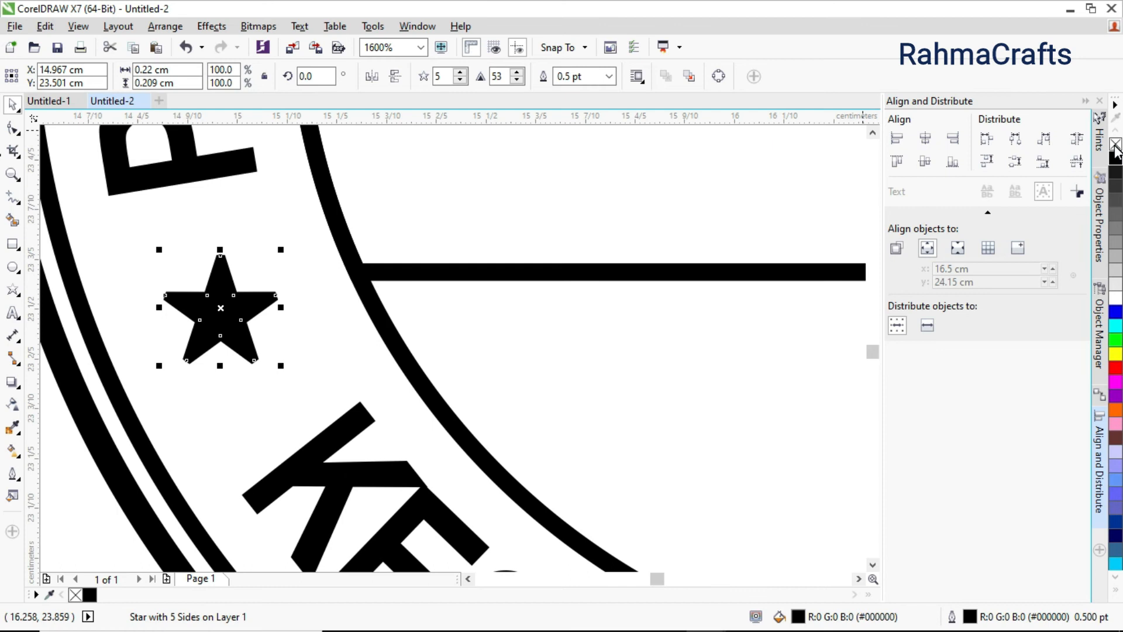
right_click(1114, 147)
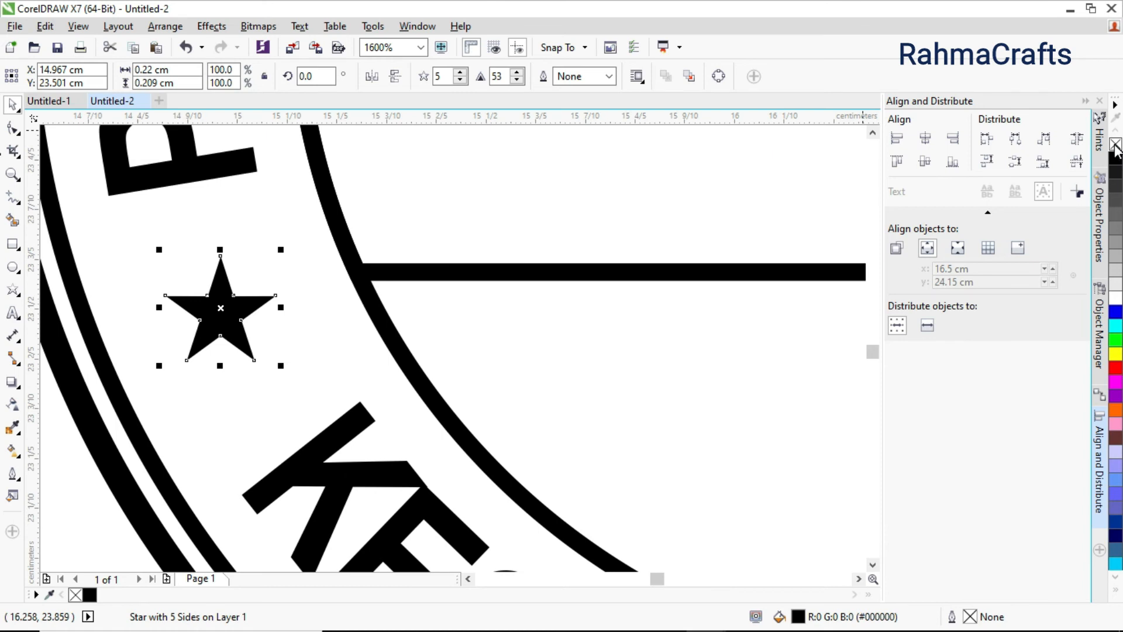
left_click(13, 106)
left_click(316, 242)
scroll(317, 243, "down", 2)
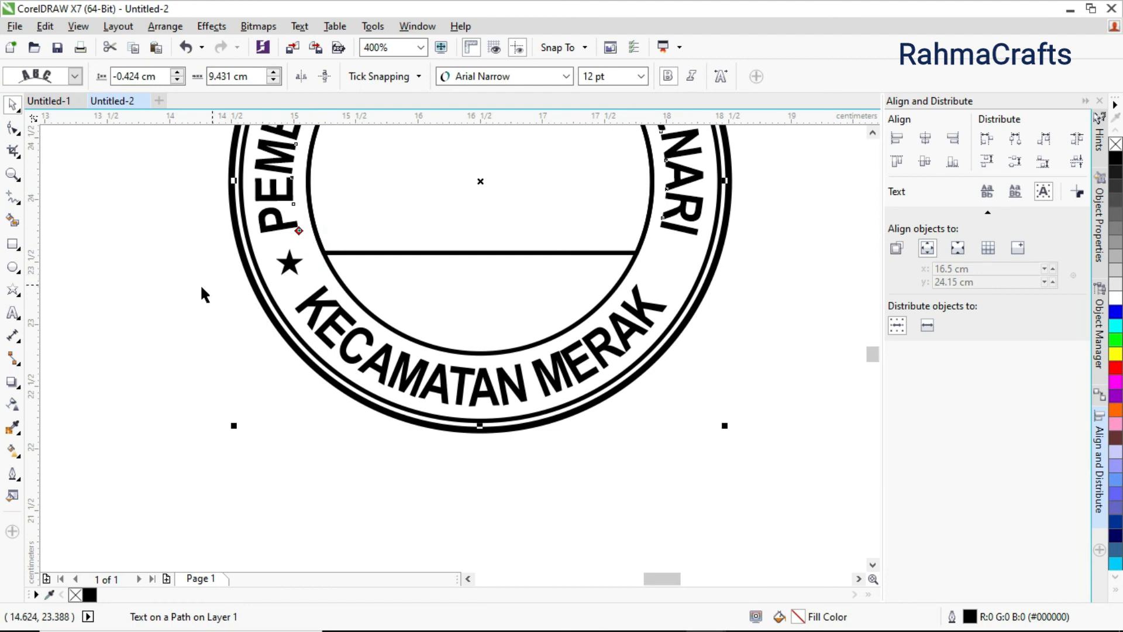
left_click(175, 283)
Copy the star to the opposite gap between "KENARI" and "MERAK", and align both stars at the same height.
left_click(298, 269)
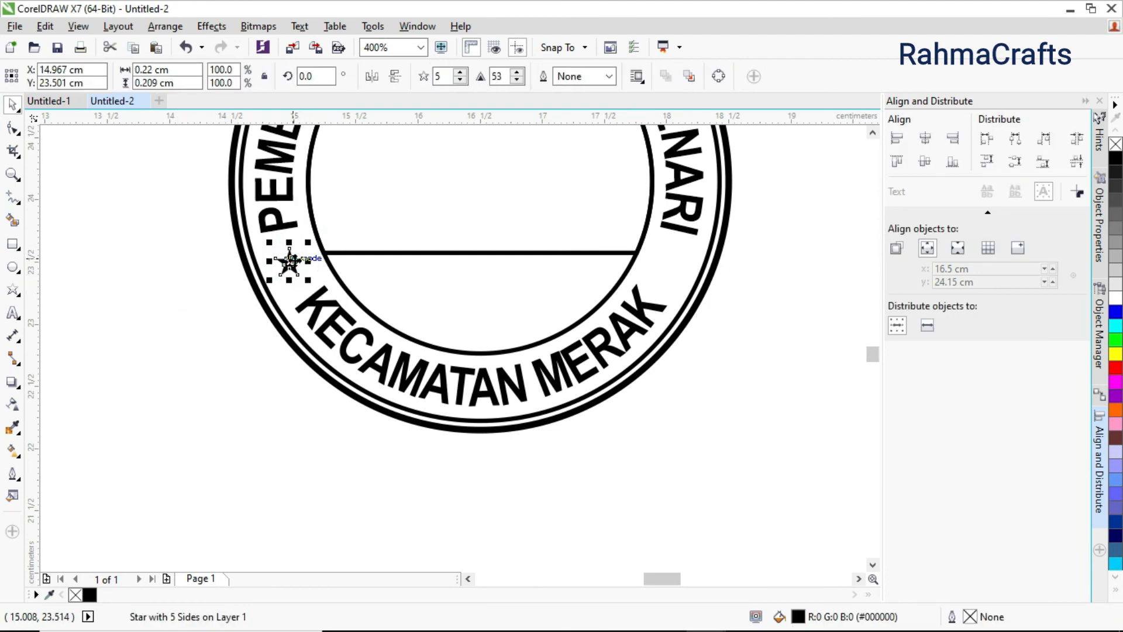
left_click_drag(296, 271, 673, 268)
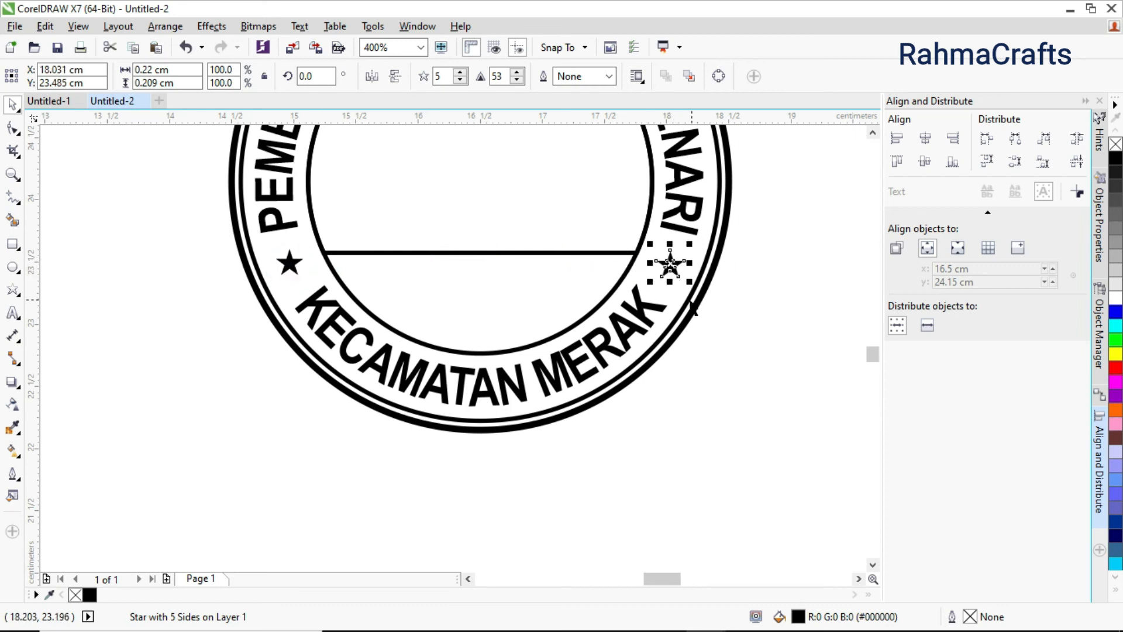
left_click(290, 266, "shift")
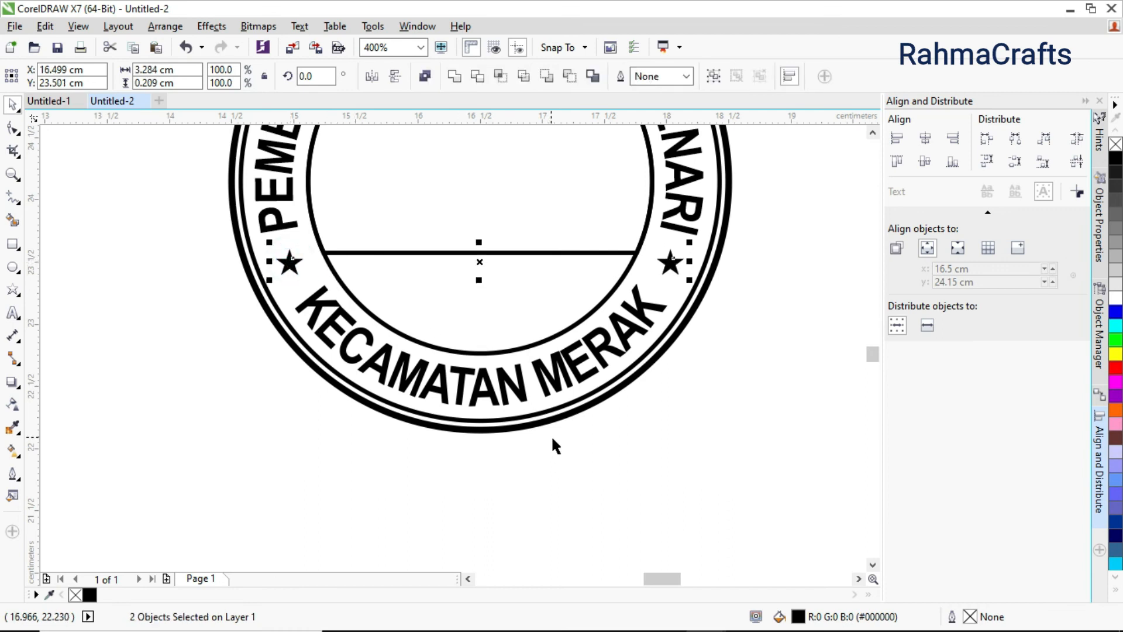
left_click(559, 456)
scroll(268, 356, "down", 1)
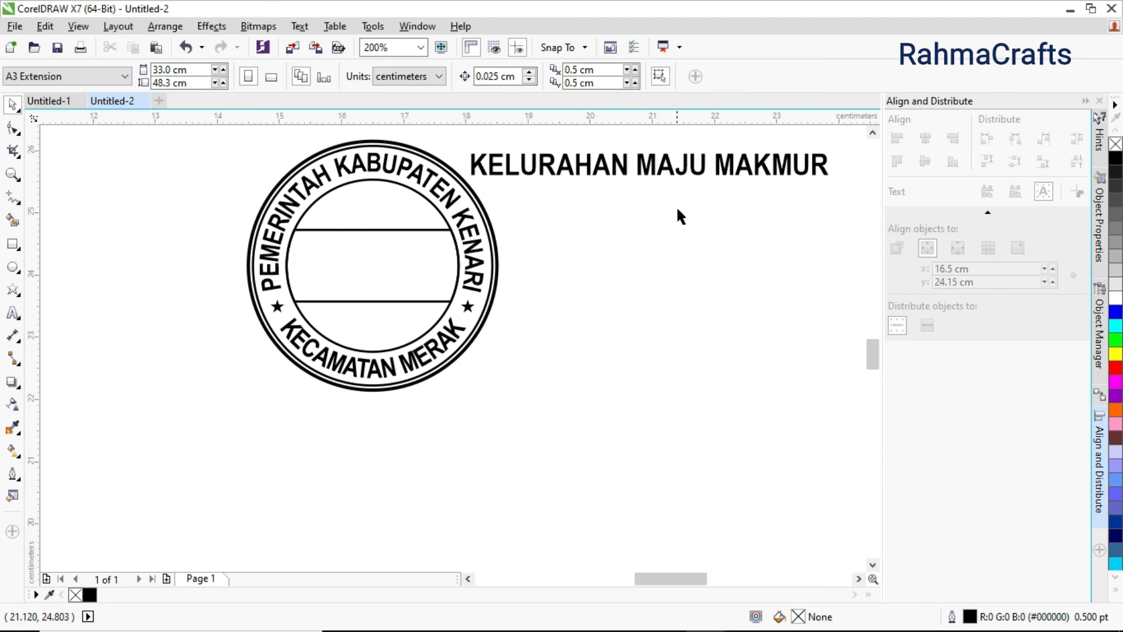
Break the "KELURAHAN MAJU MAKMUR" text into two lines after "KELURAHAN".
double_click(674, 175)
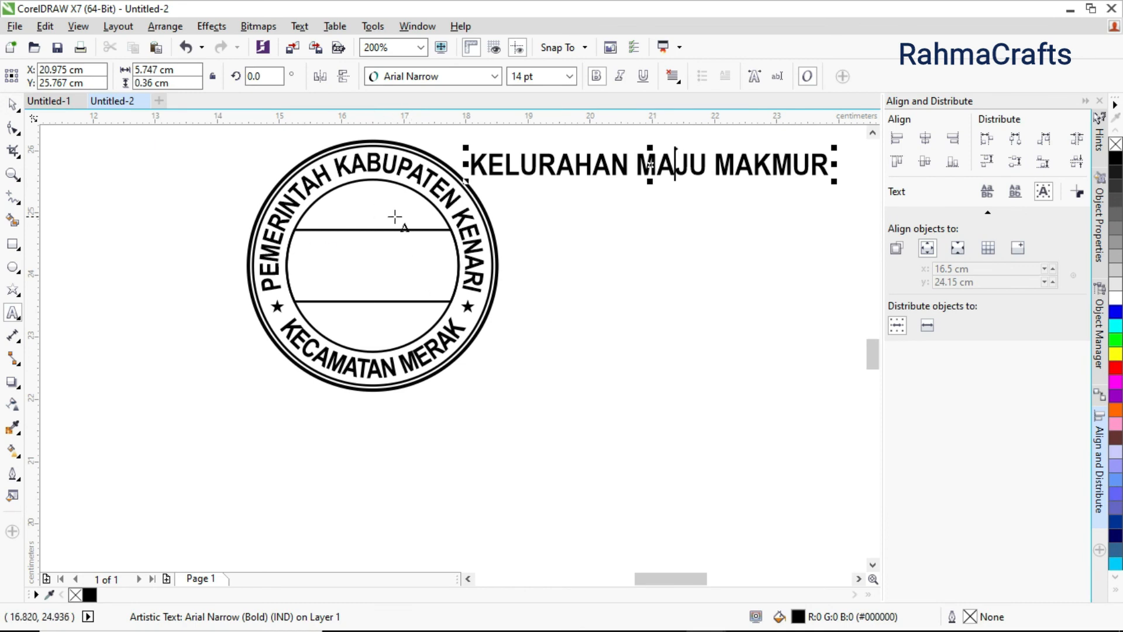
left_click(641, 164)
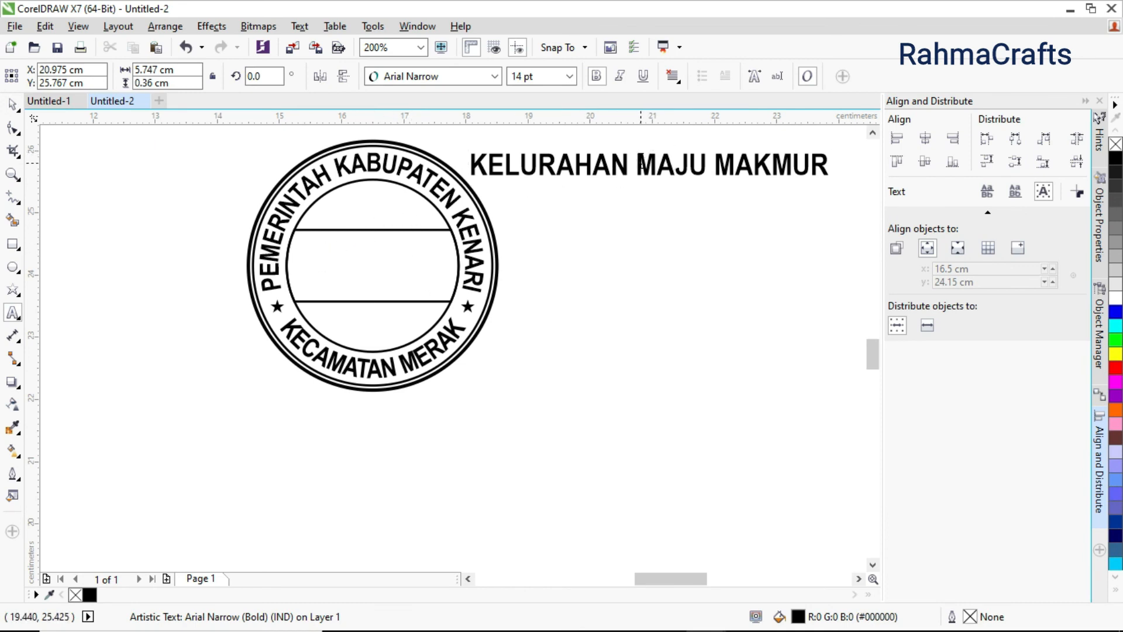
key("BackSpace")
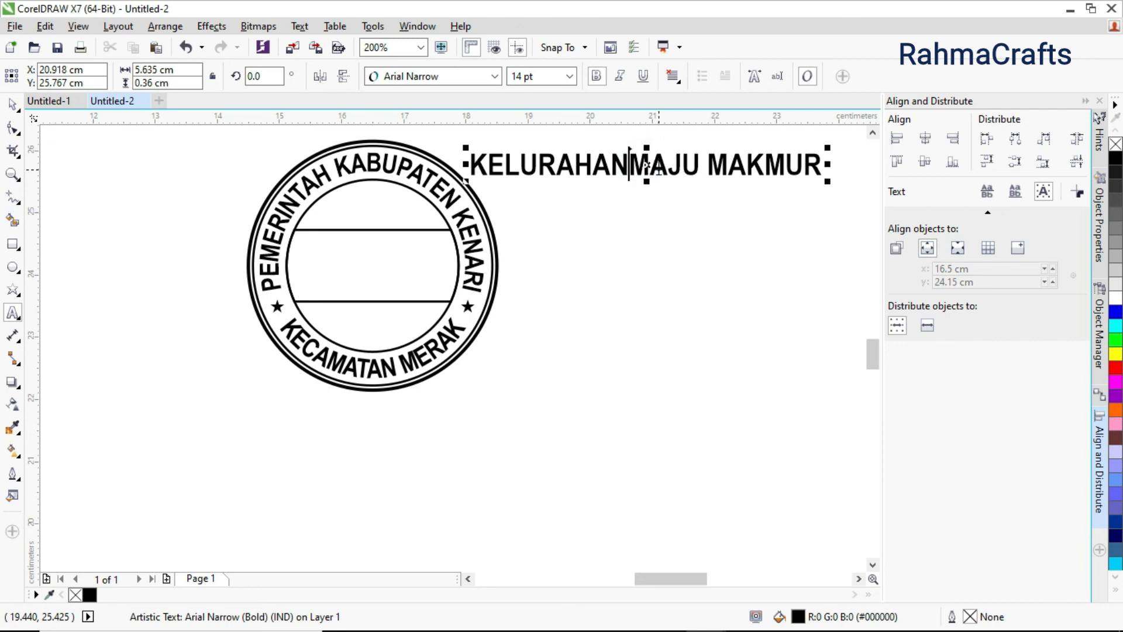
key("Return")
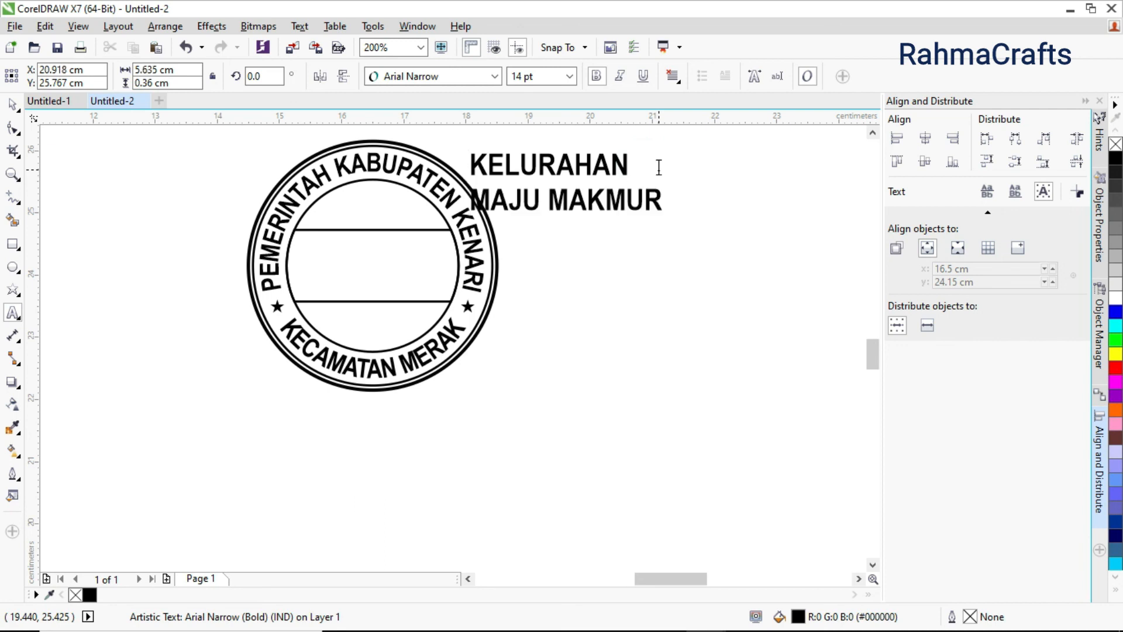
Center-align the two-line "KELURAHAN MAJU MAKMUR" text and move it clear of the stamp.
left_click(673, 76)
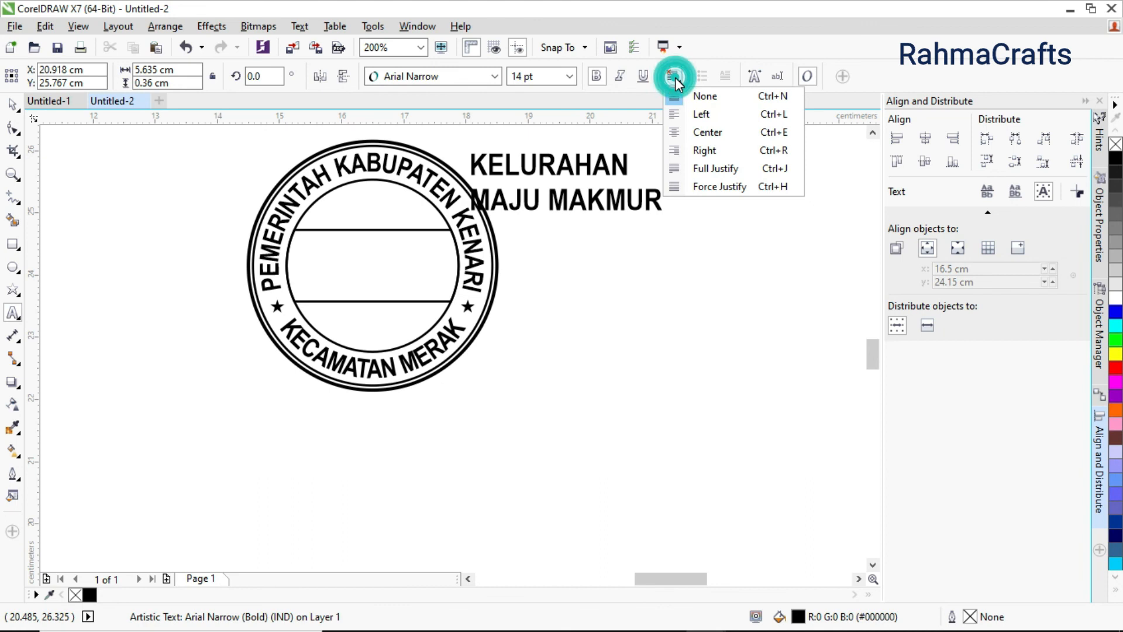
left_click(708, 133)
left_click_drag(570, 181, 619, 263)
Set the font size of both lines of "KELURAHAN MAJU MAKMUR" to 12 pt.
left_click(570, 81)
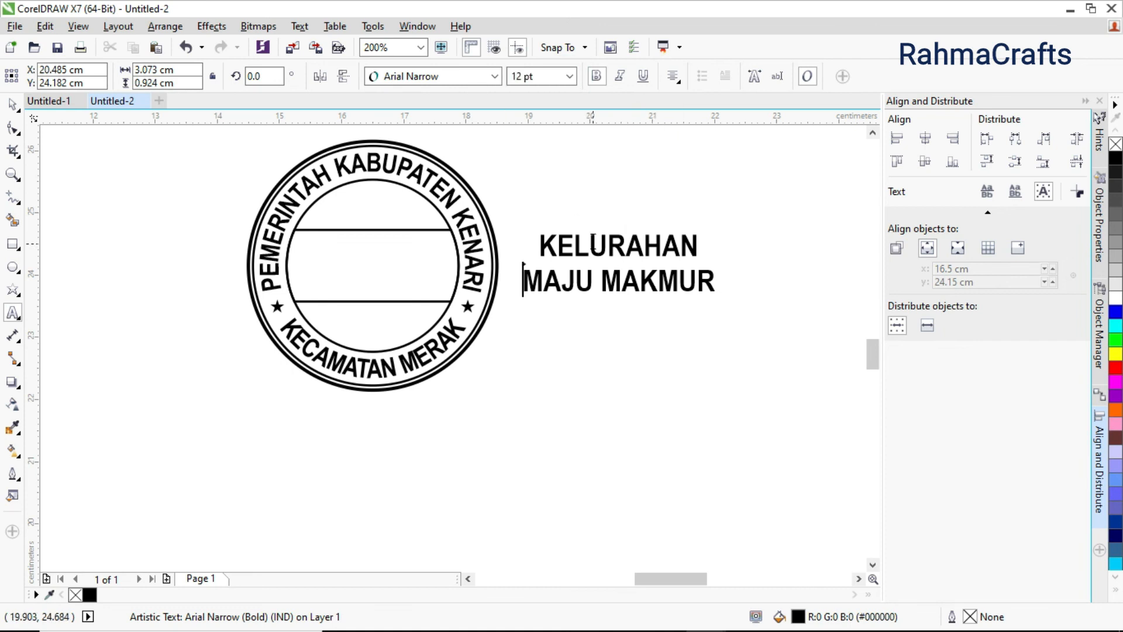
left_click_drag(719, 297, 525, 171)
left_click(569, 76)
left_click(569, 76)
left_click(569, 79)
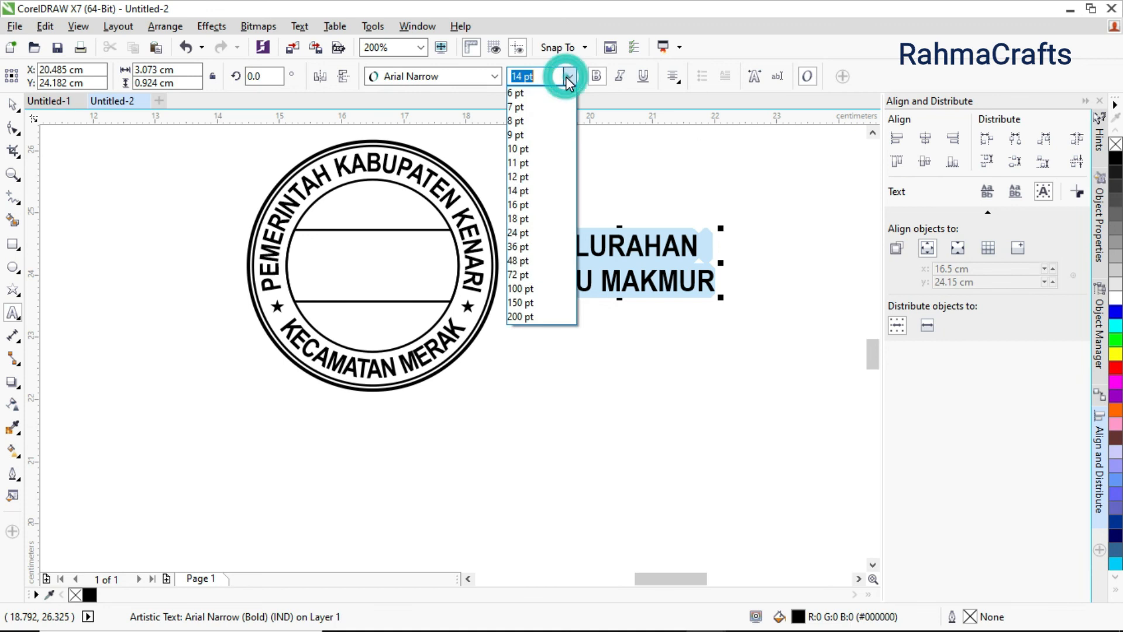
left_click(541, 171)
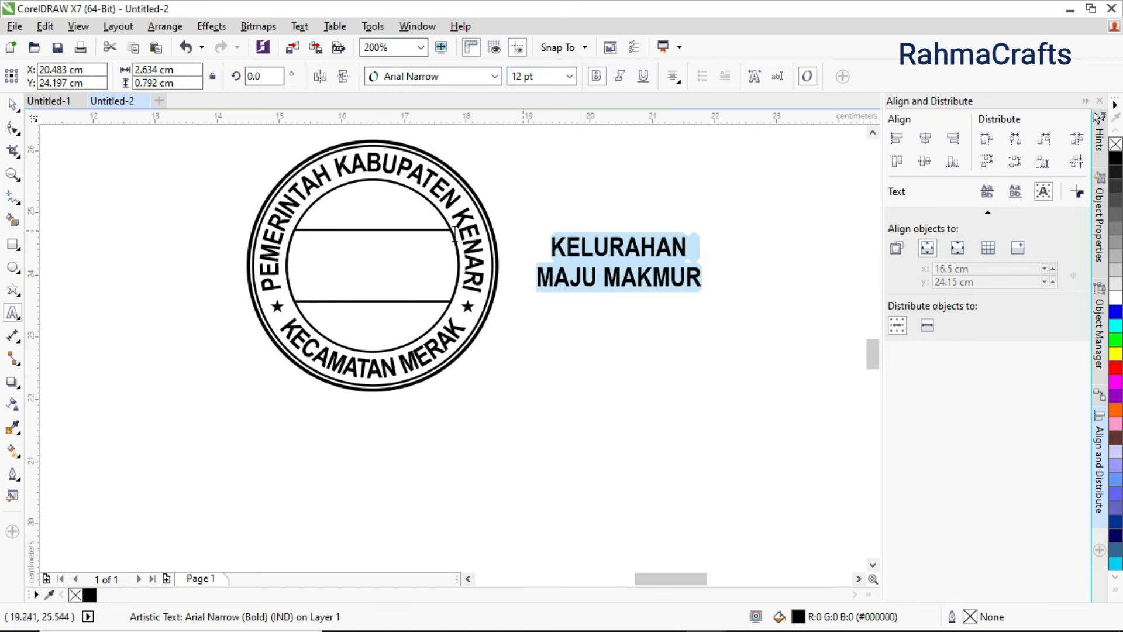
Move the "KELURAHAN MAJU MAKMUR" text onto the stamp's center, inside the central band.
left_click(12, 105)
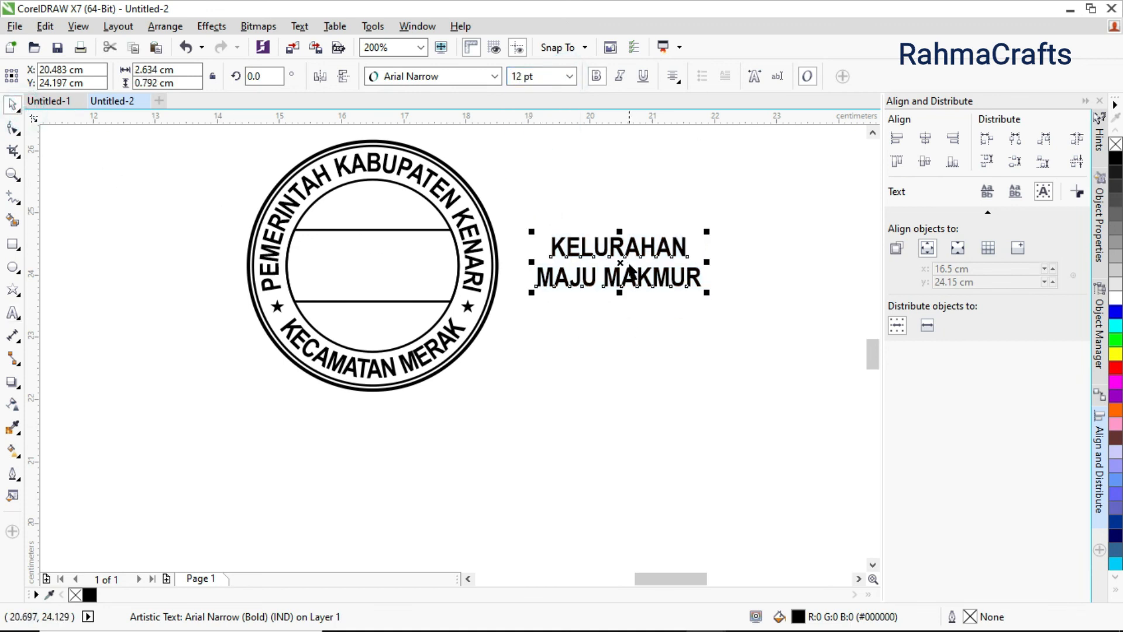
left_click_drag(609, 262, 373, 266)
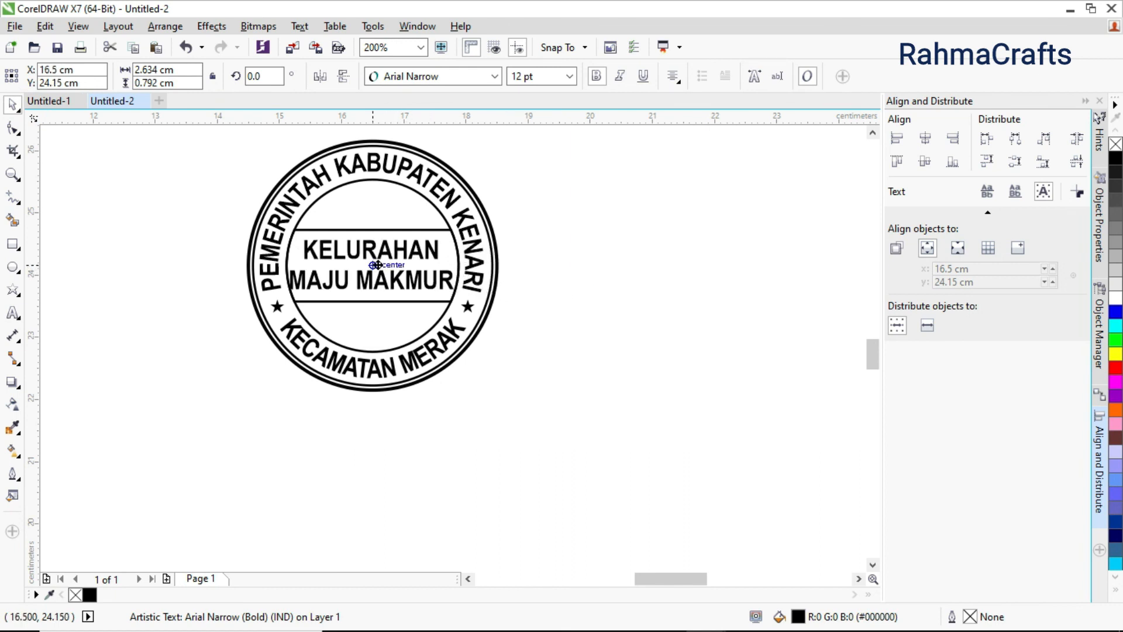
scroll(373, 266, "up", 1)
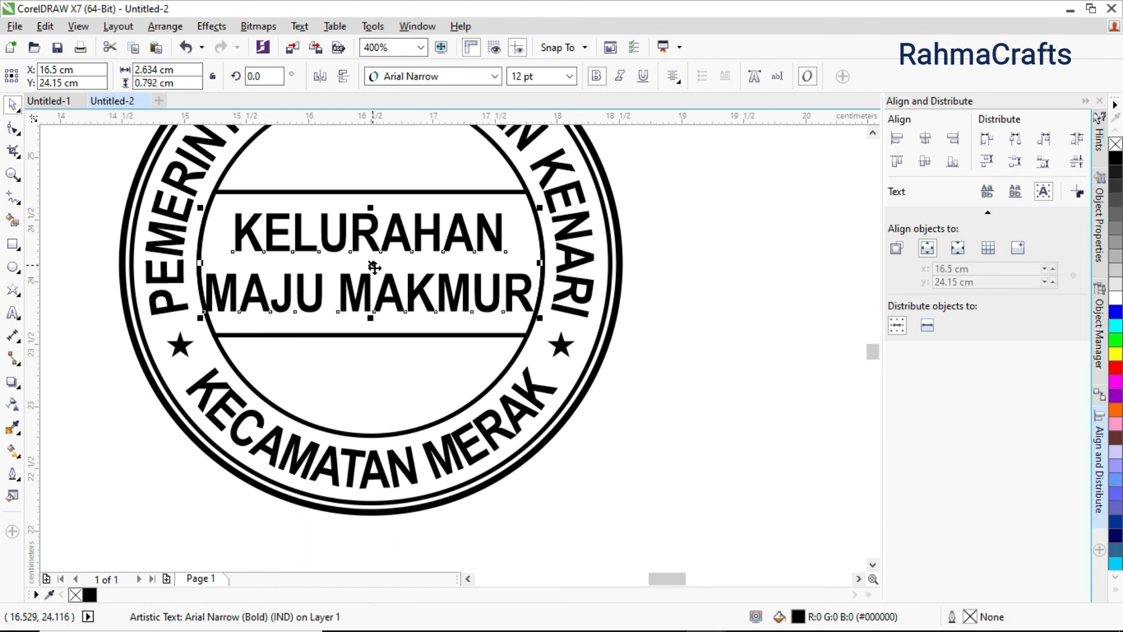
Tighten the letter spacing of "KELURAHAN MAJU MAKMUR" with the Shape tool so the text fits within the inner circle.
left_click(13, 128)
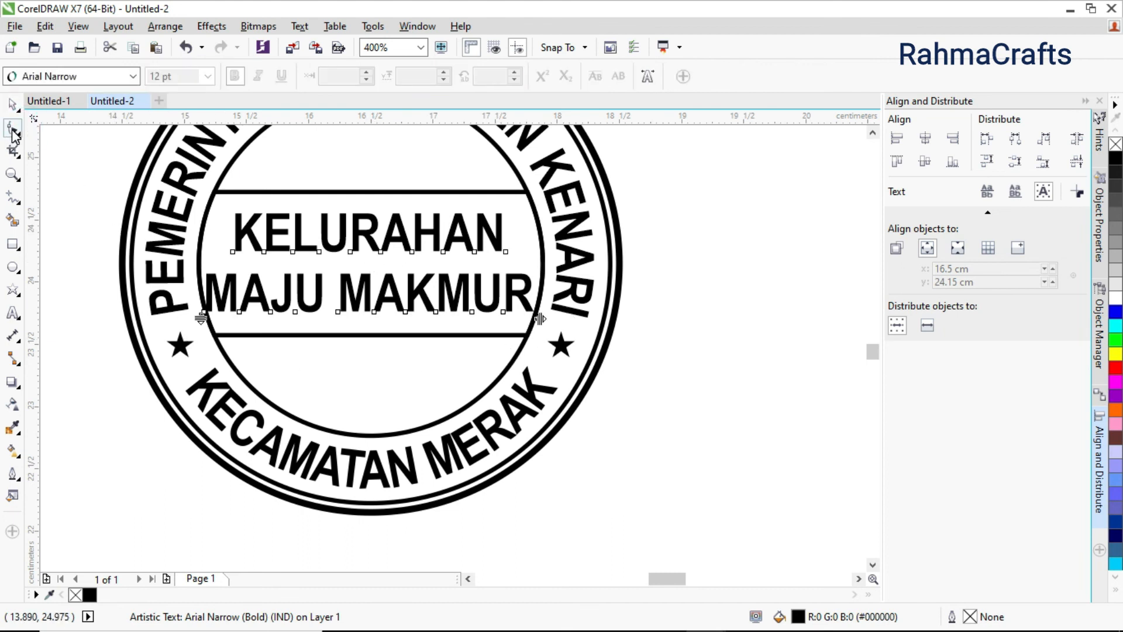
left_click_drag(540, 320, 500, 321)
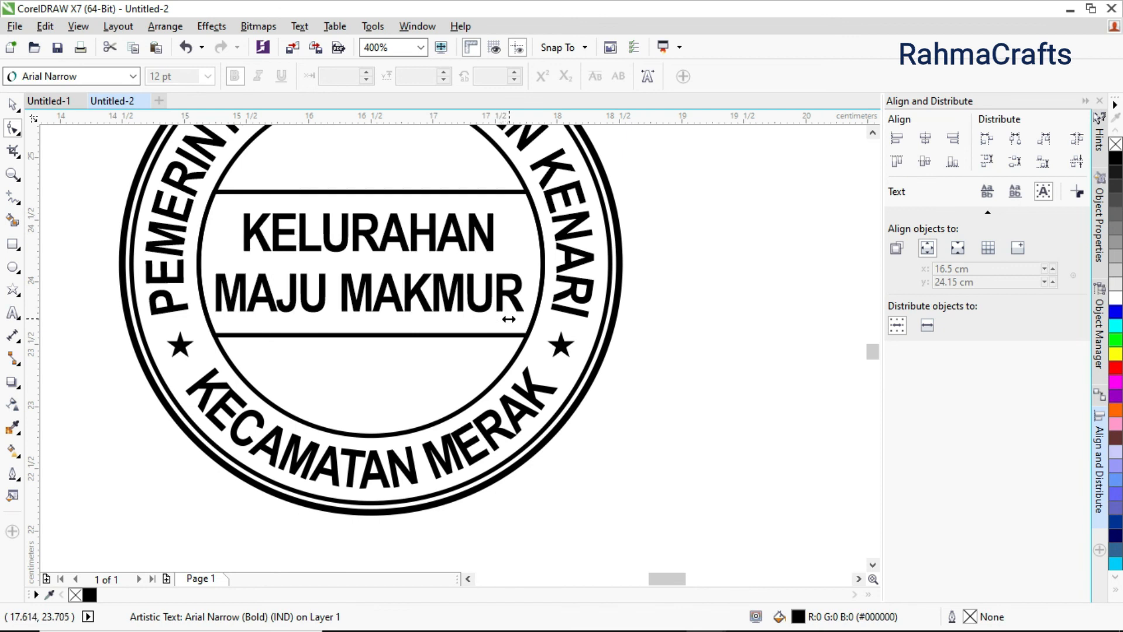
left_click(509, 335)
left_click(12, 105)
left_click(80, 224)
scroll(450, 299, "down", 1)
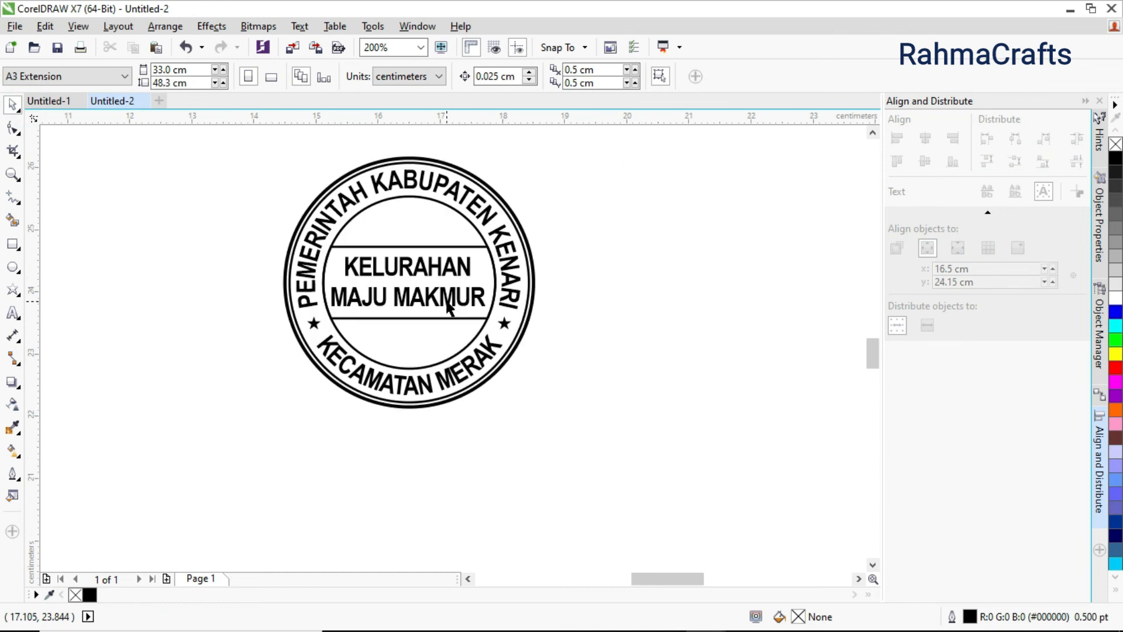
left_click(454, 301)
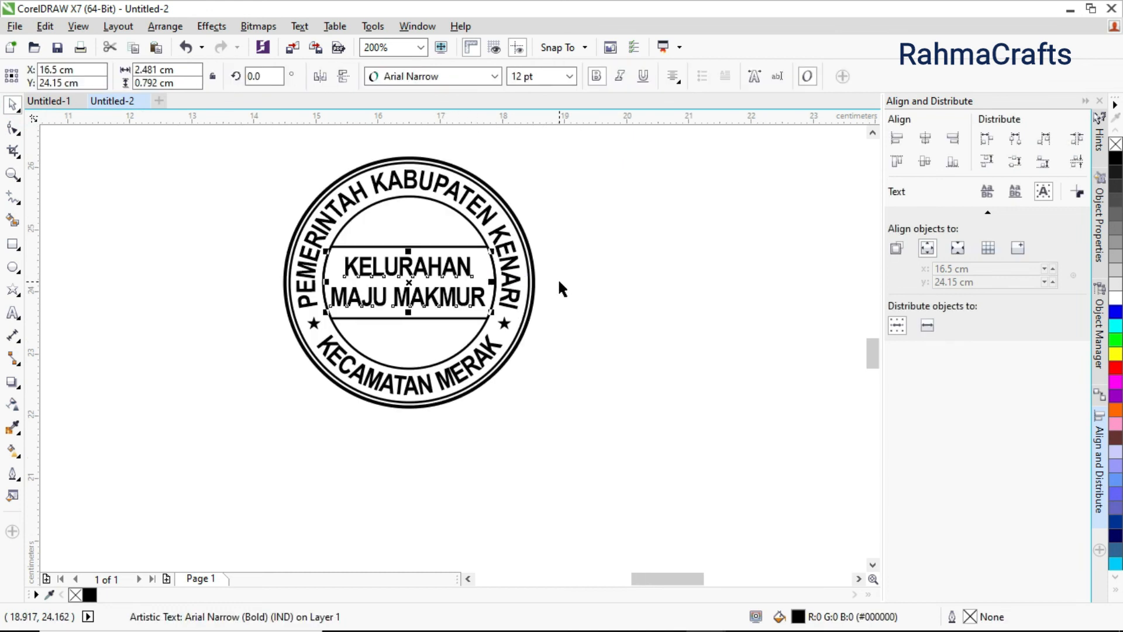
left_click(244, 177)
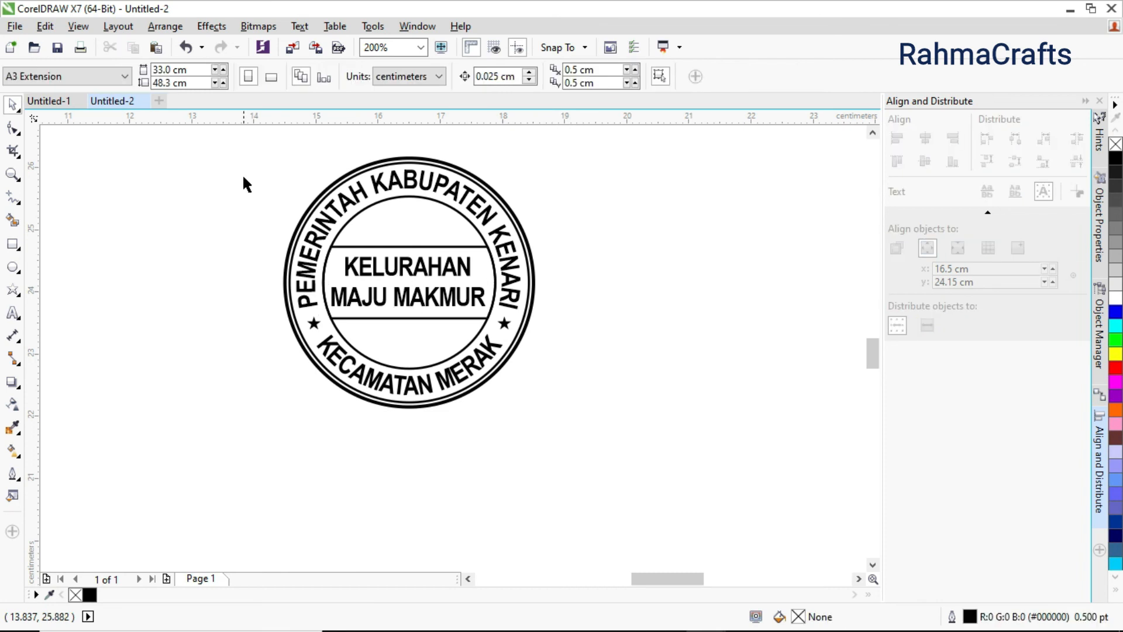
scroll(242, 174, "up", 2)
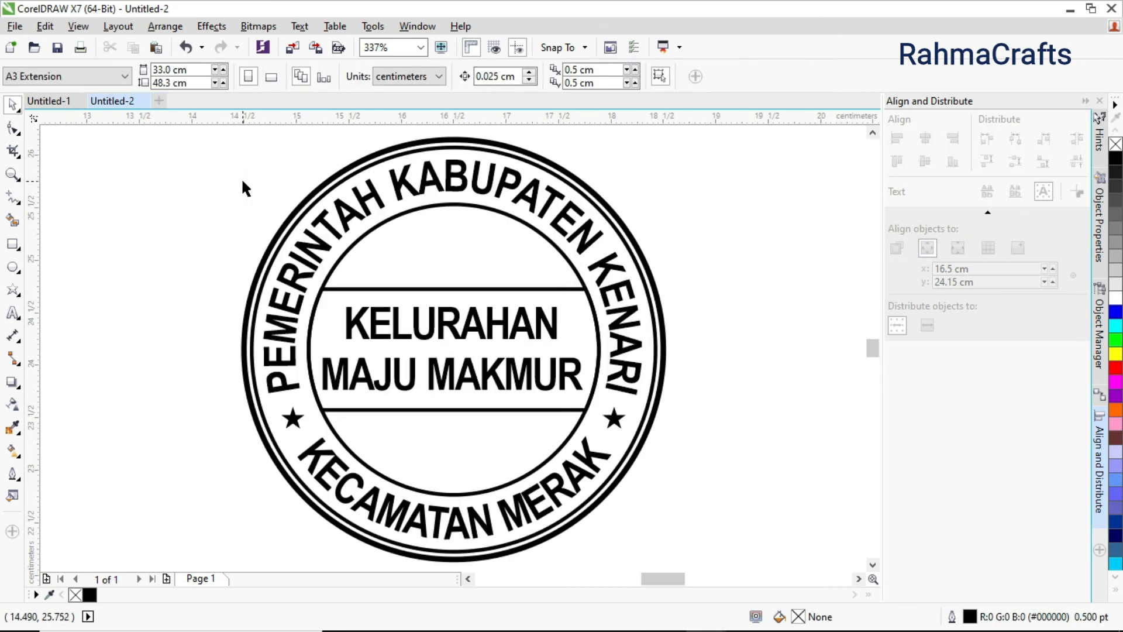